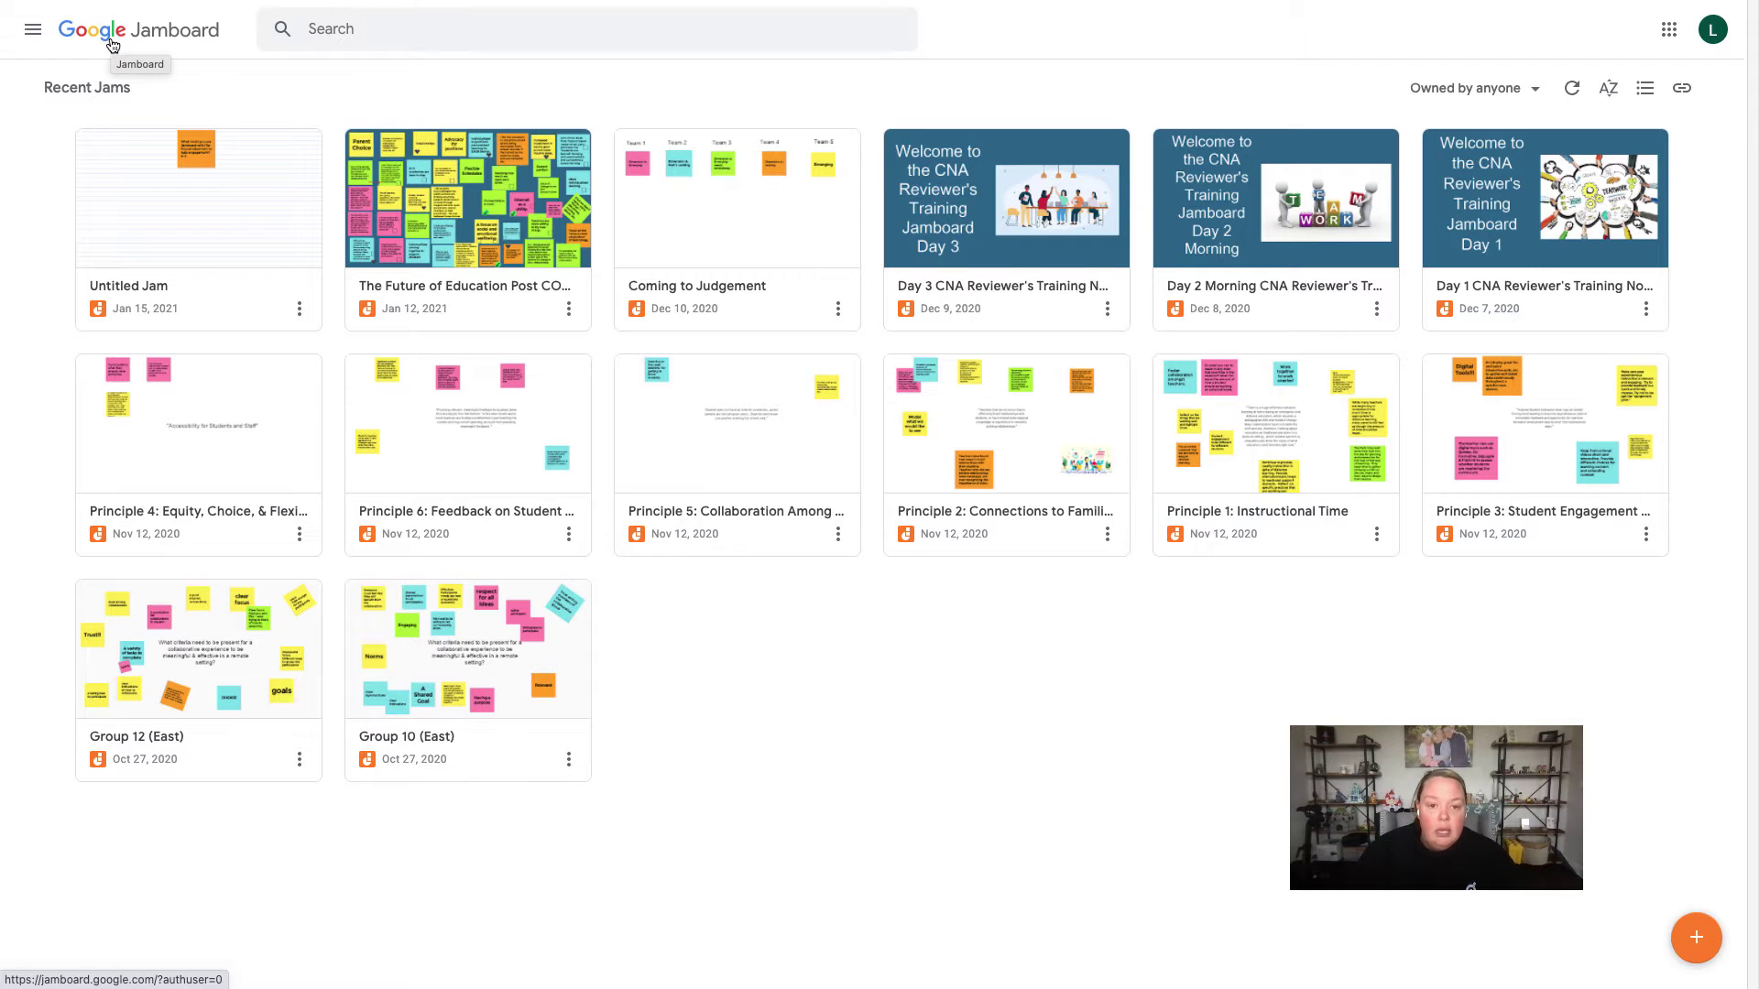
Step: Take the browser out of full screen to check the Jamboard web address, and return to full screen
mouse_move(110, 3)
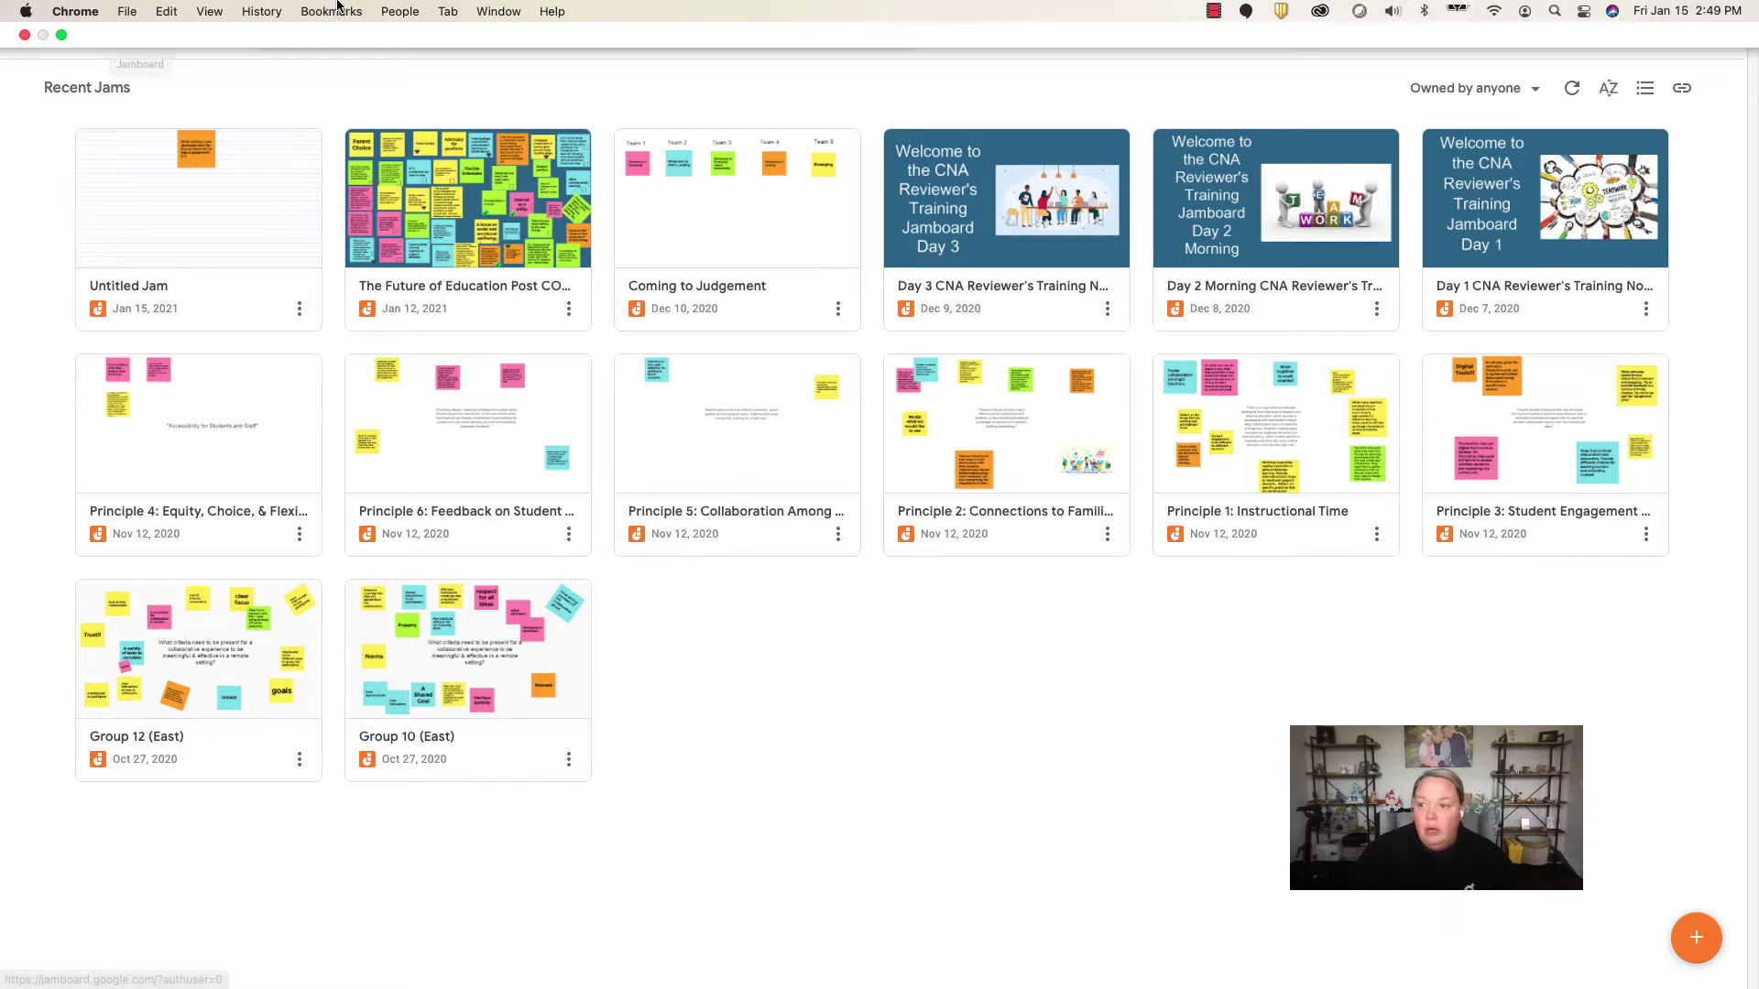
click(60, 36)
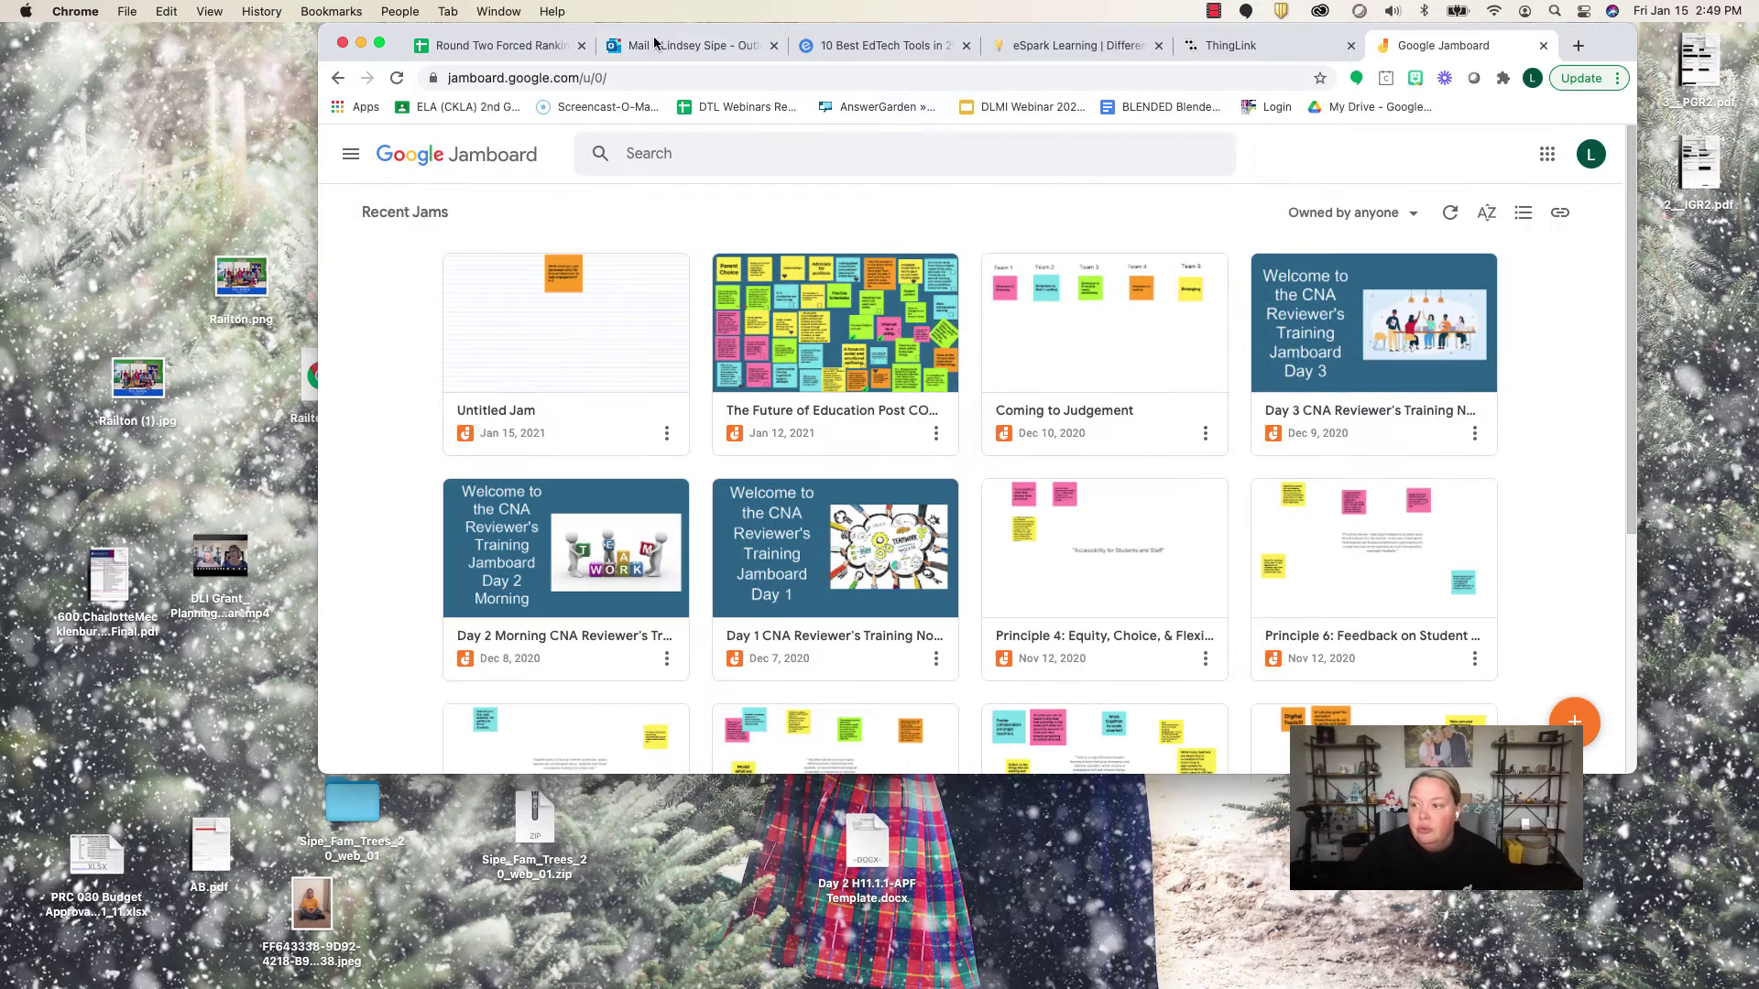
click(499, 77)
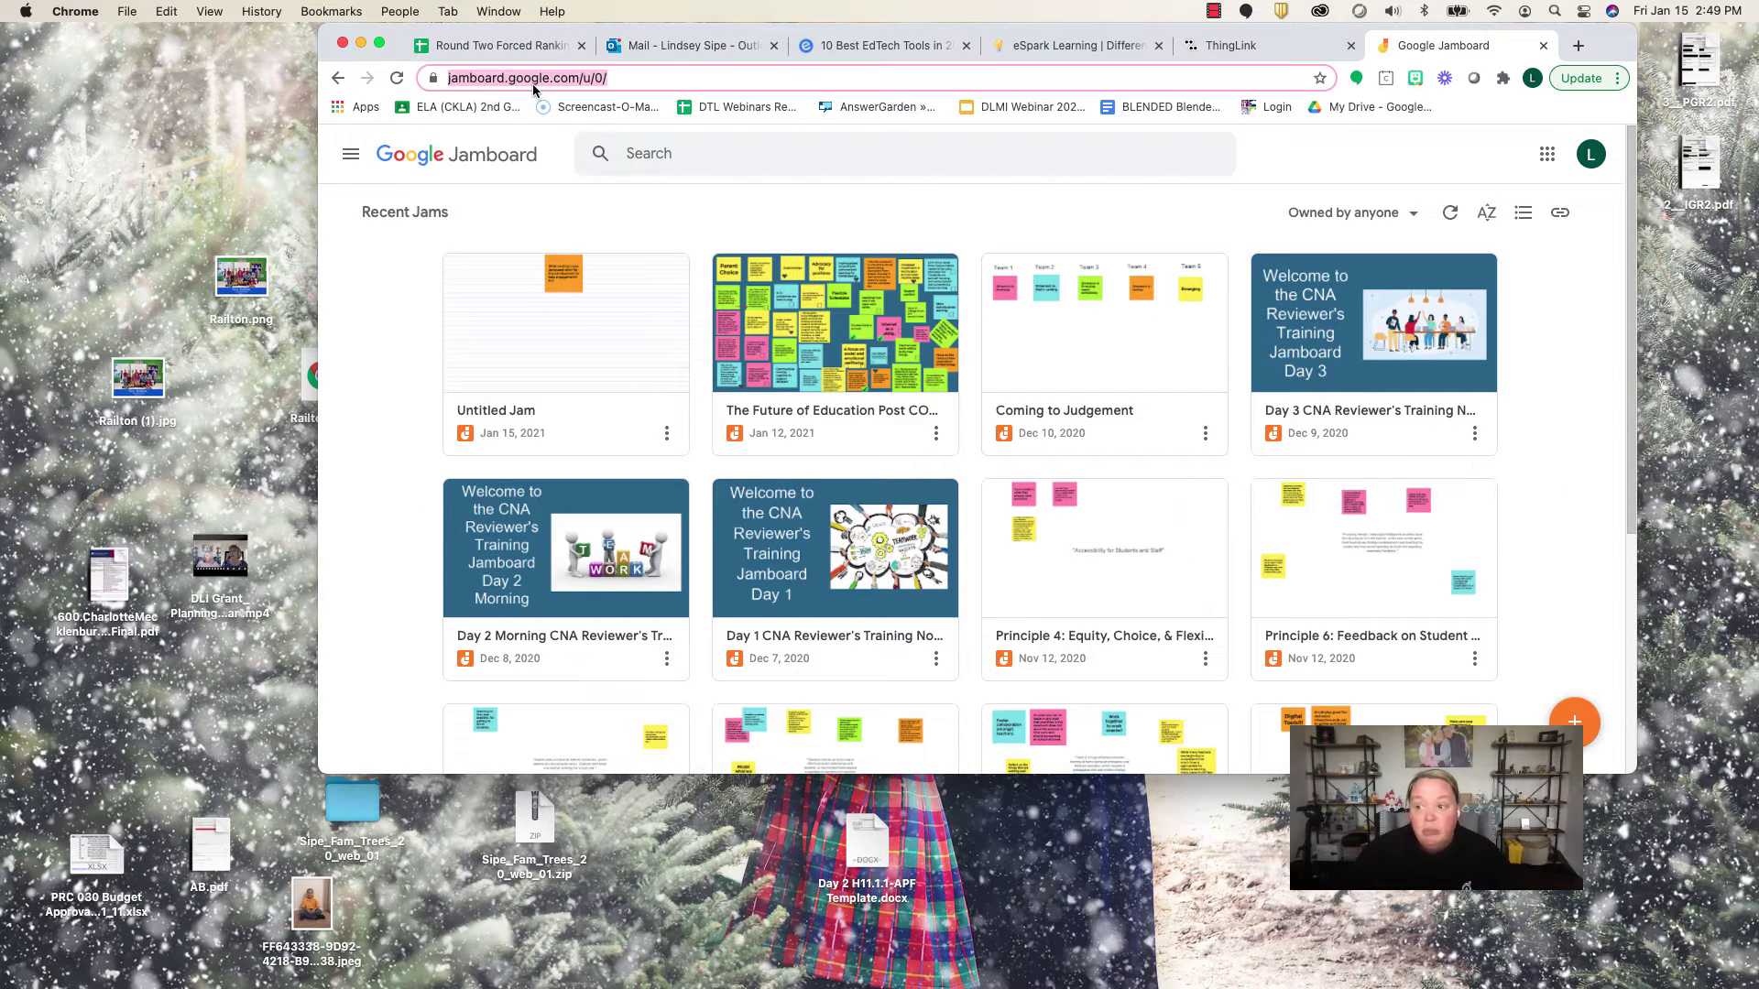
click(379, 46)
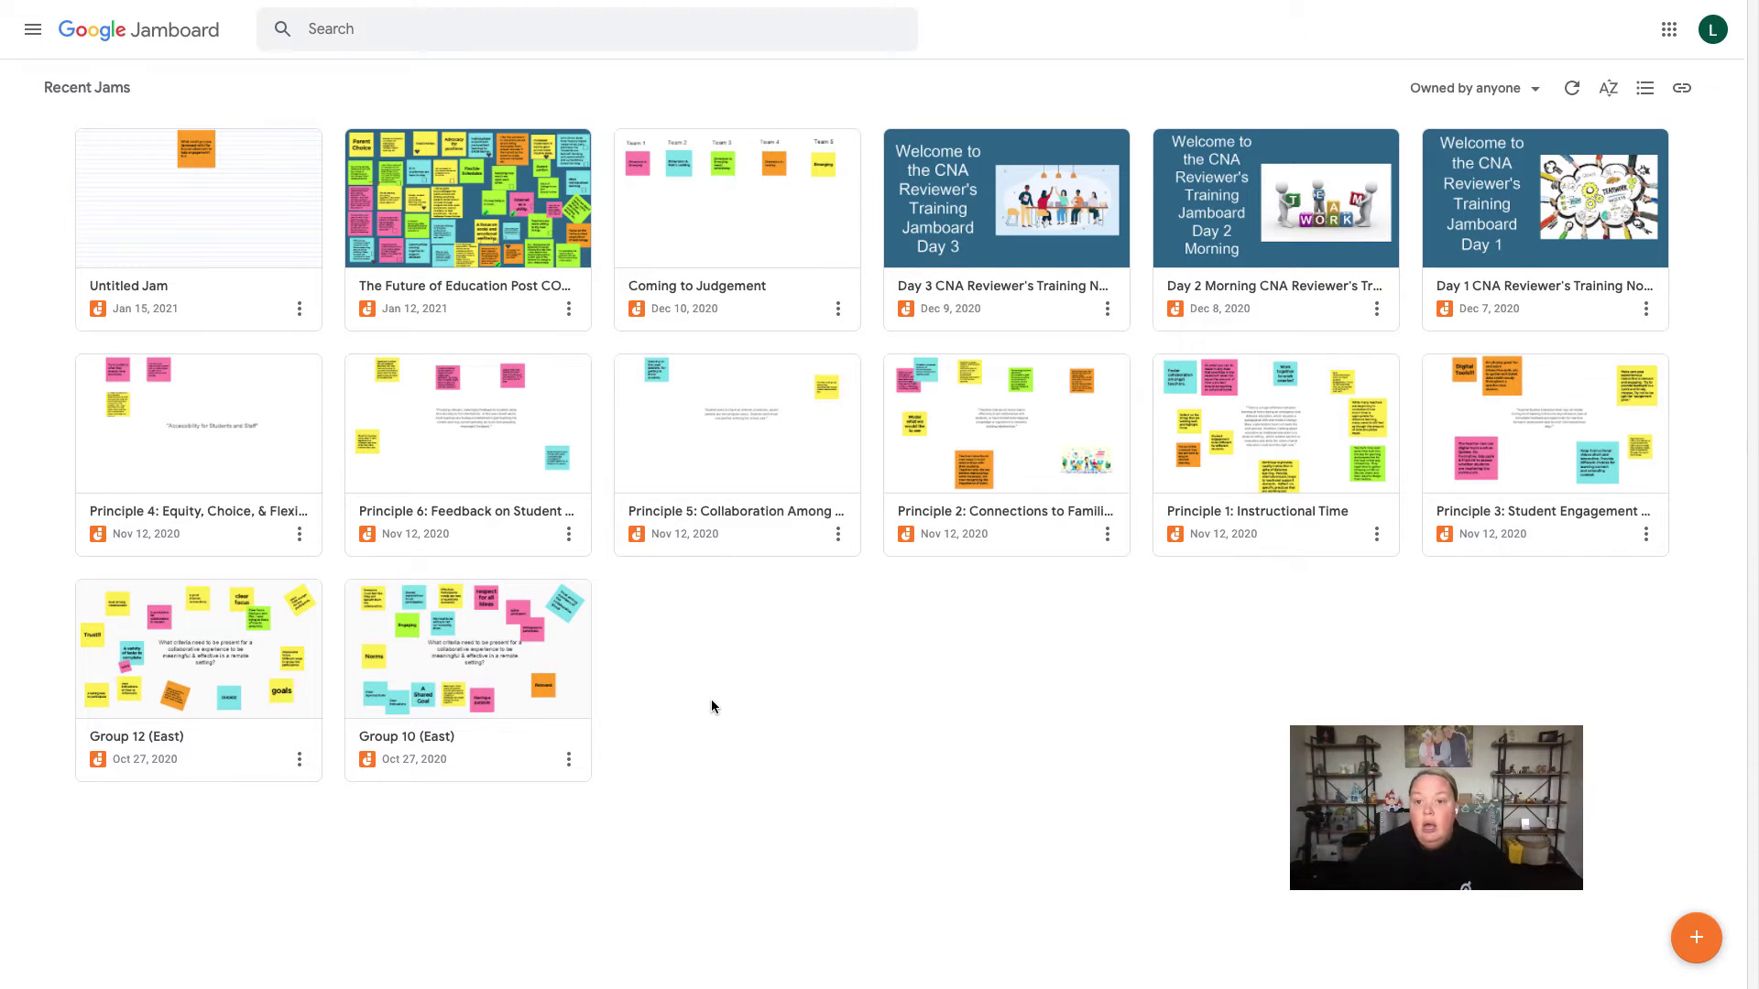
Step: Create a new jam and show it in an enlarged browser window outside full screen
click(1695, 945)
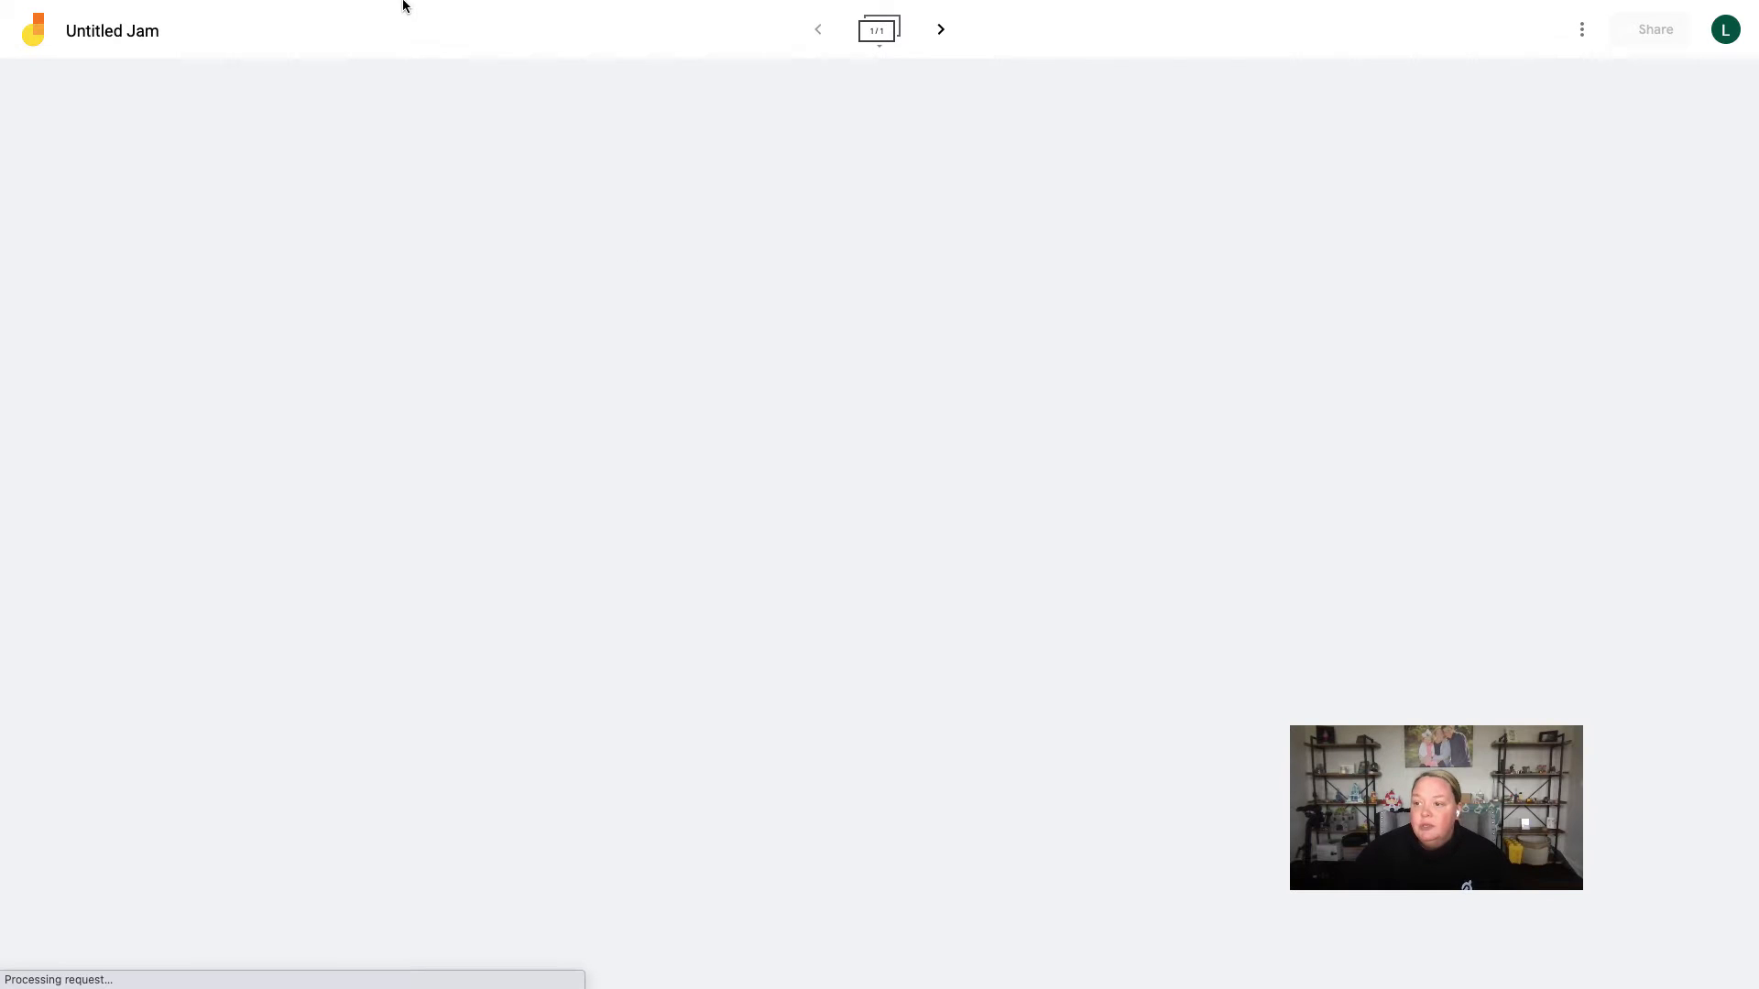
mouse_move(403, 4)
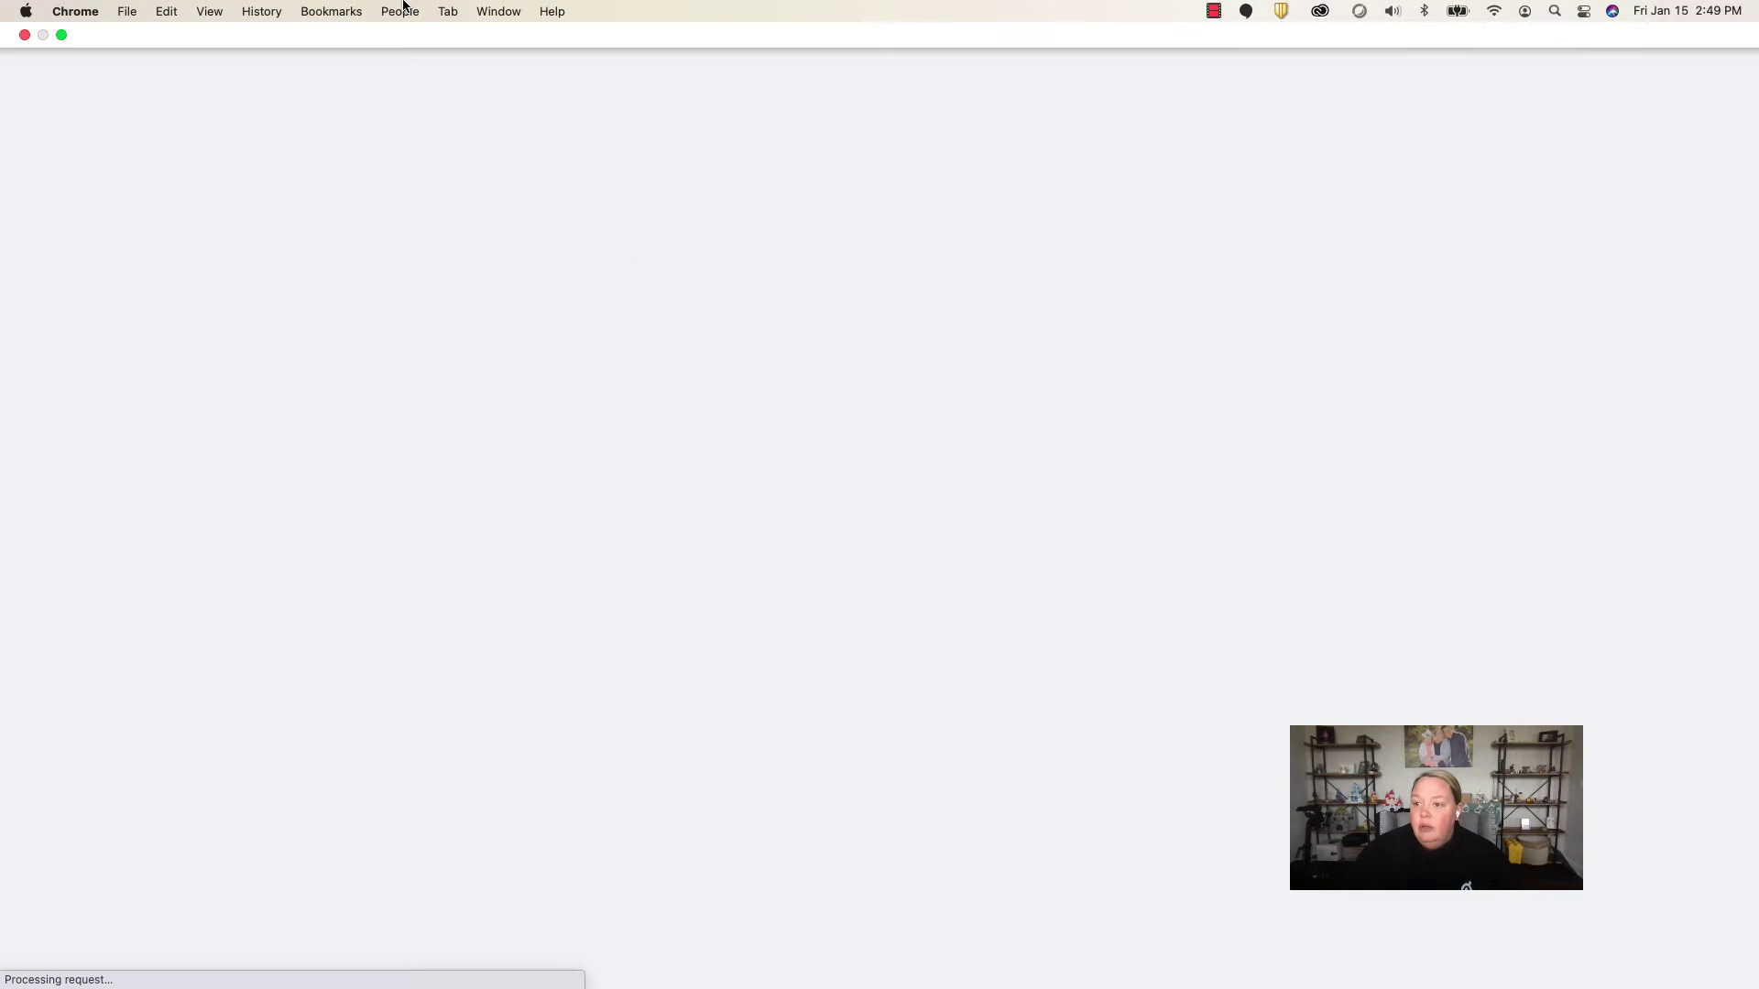
click(62, 36)
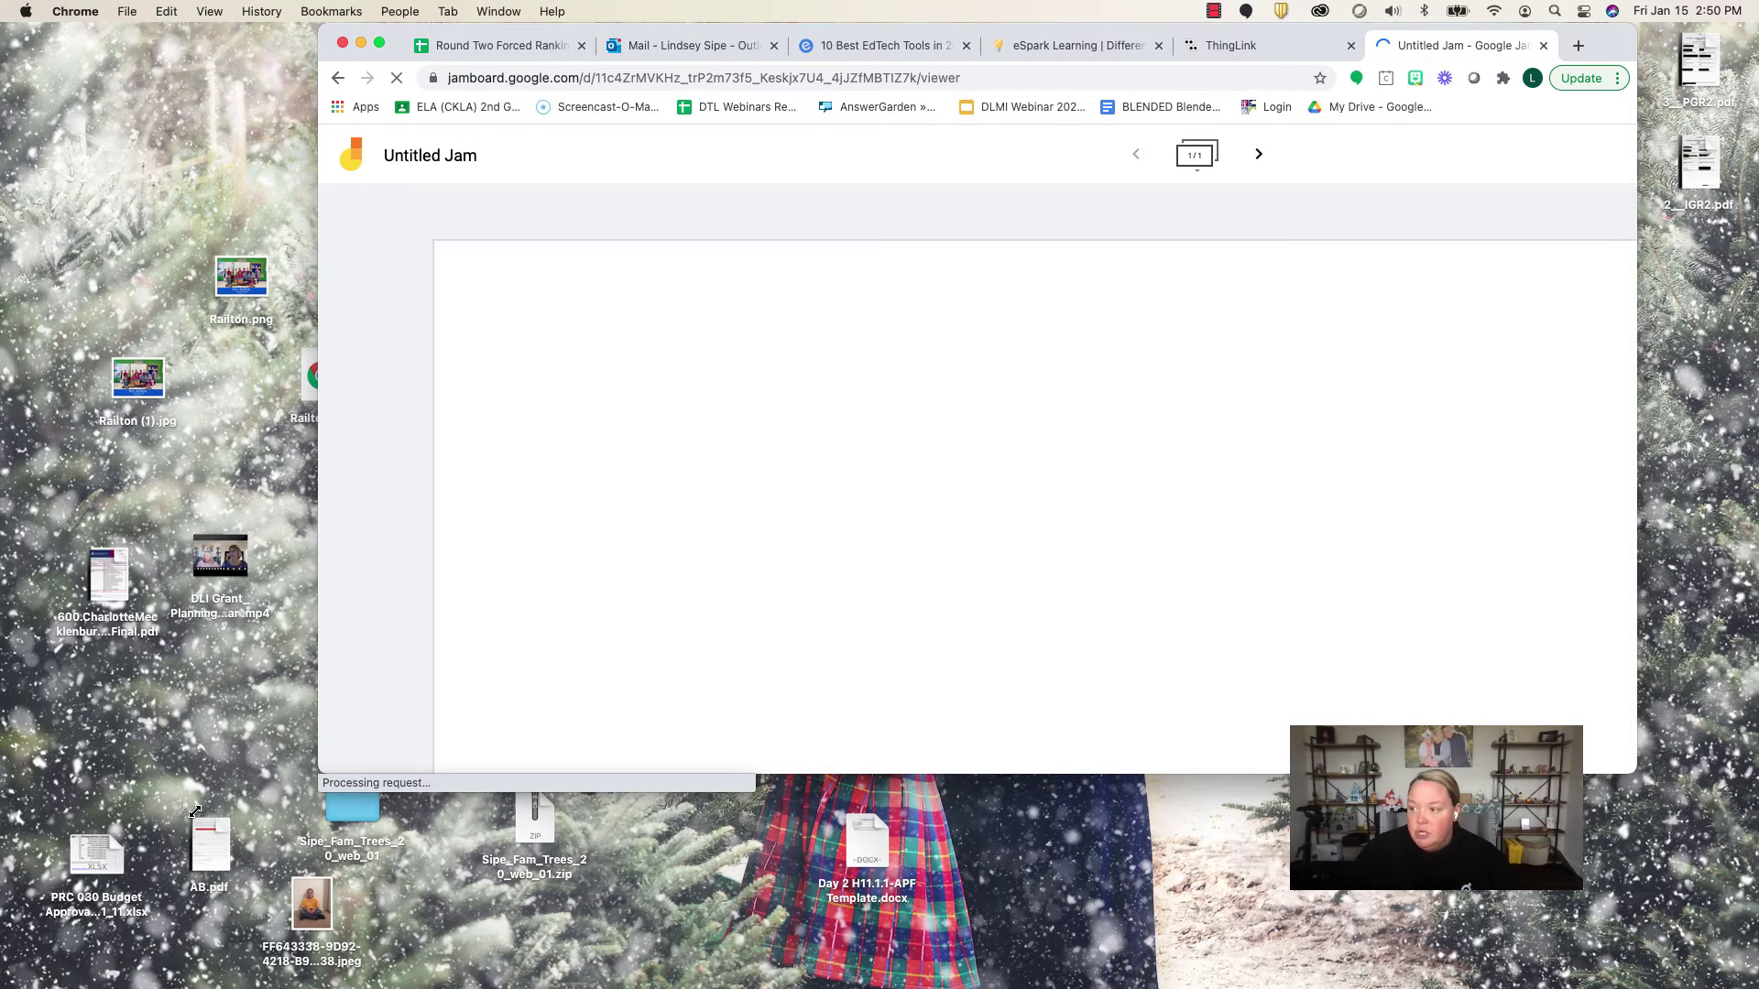
drag(195, 811, 88, 936)
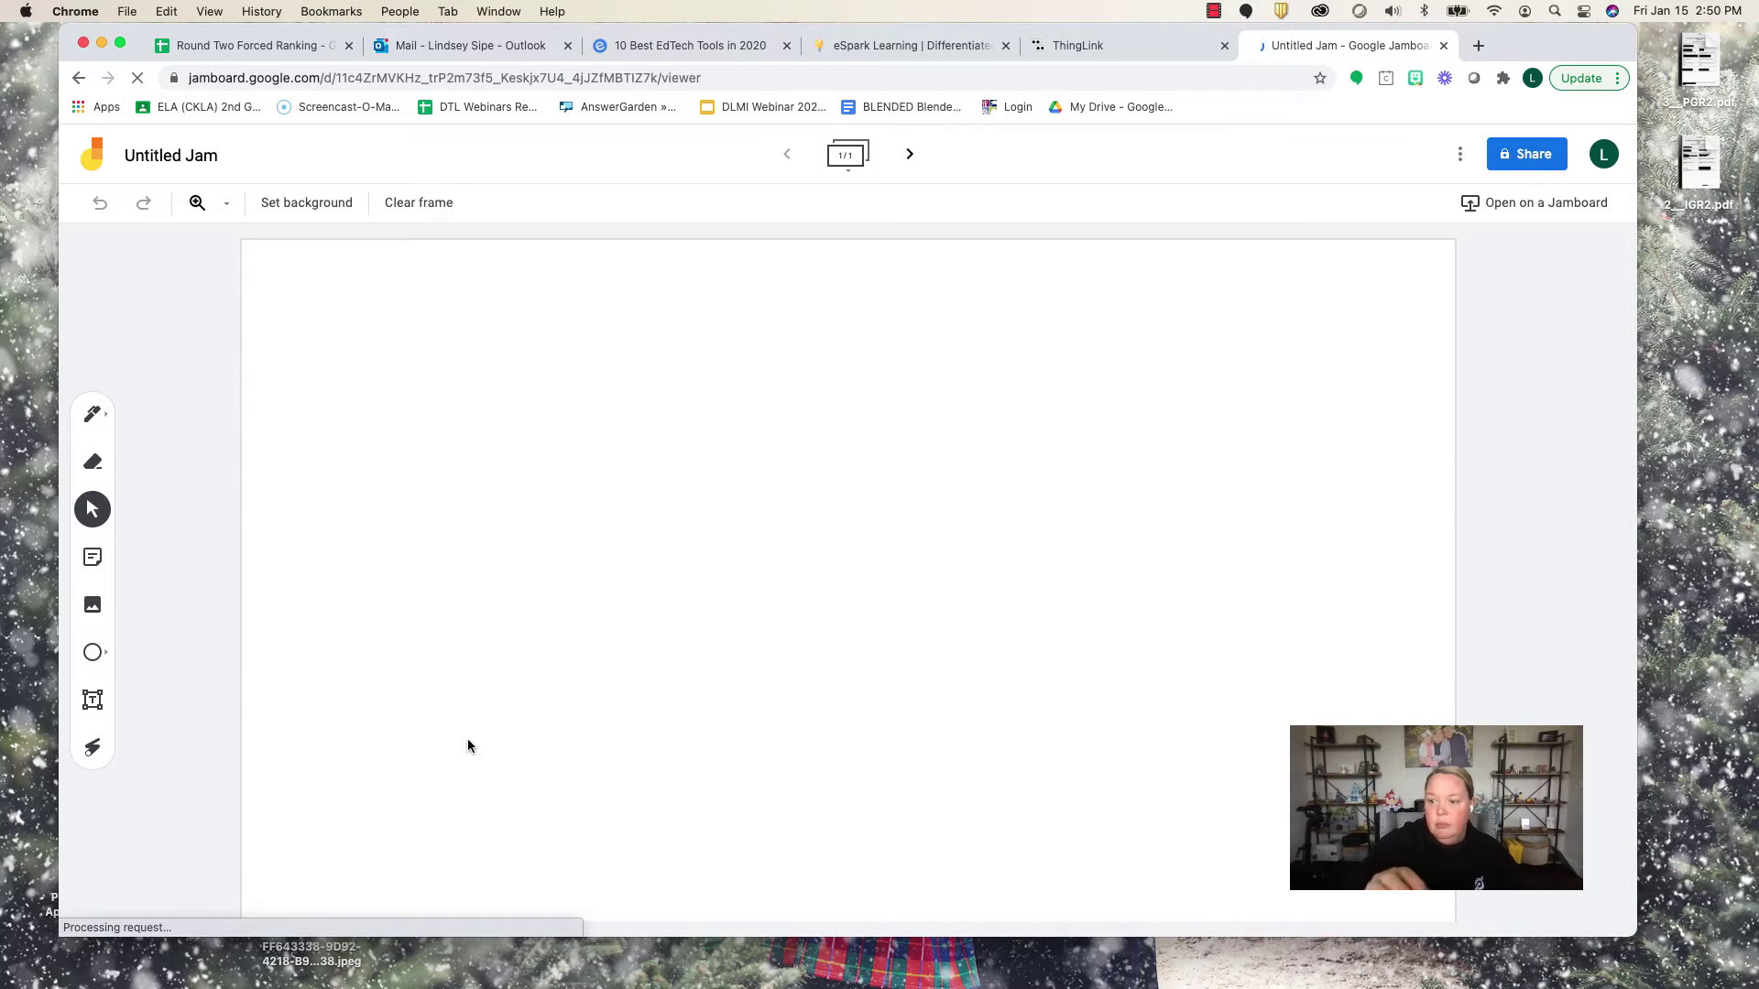
Step: Add a second frame to the jam, switch between both frames and finish on frame 2
click(911, 158)
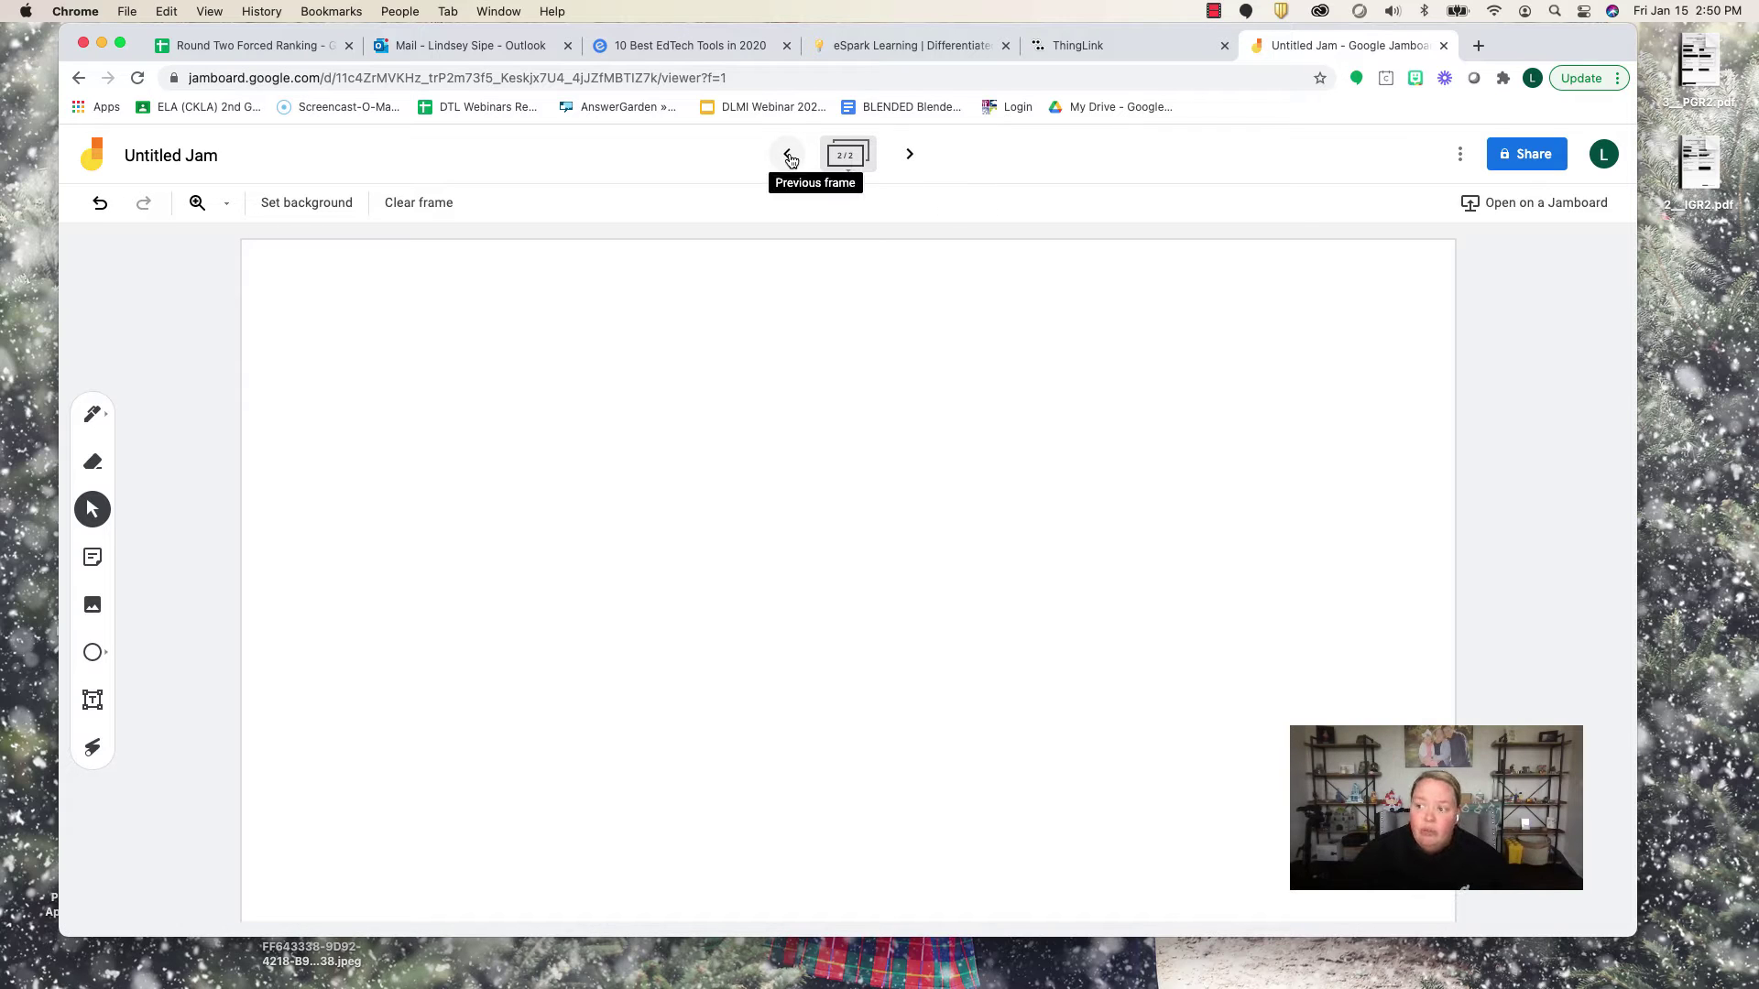
click(788, 156)
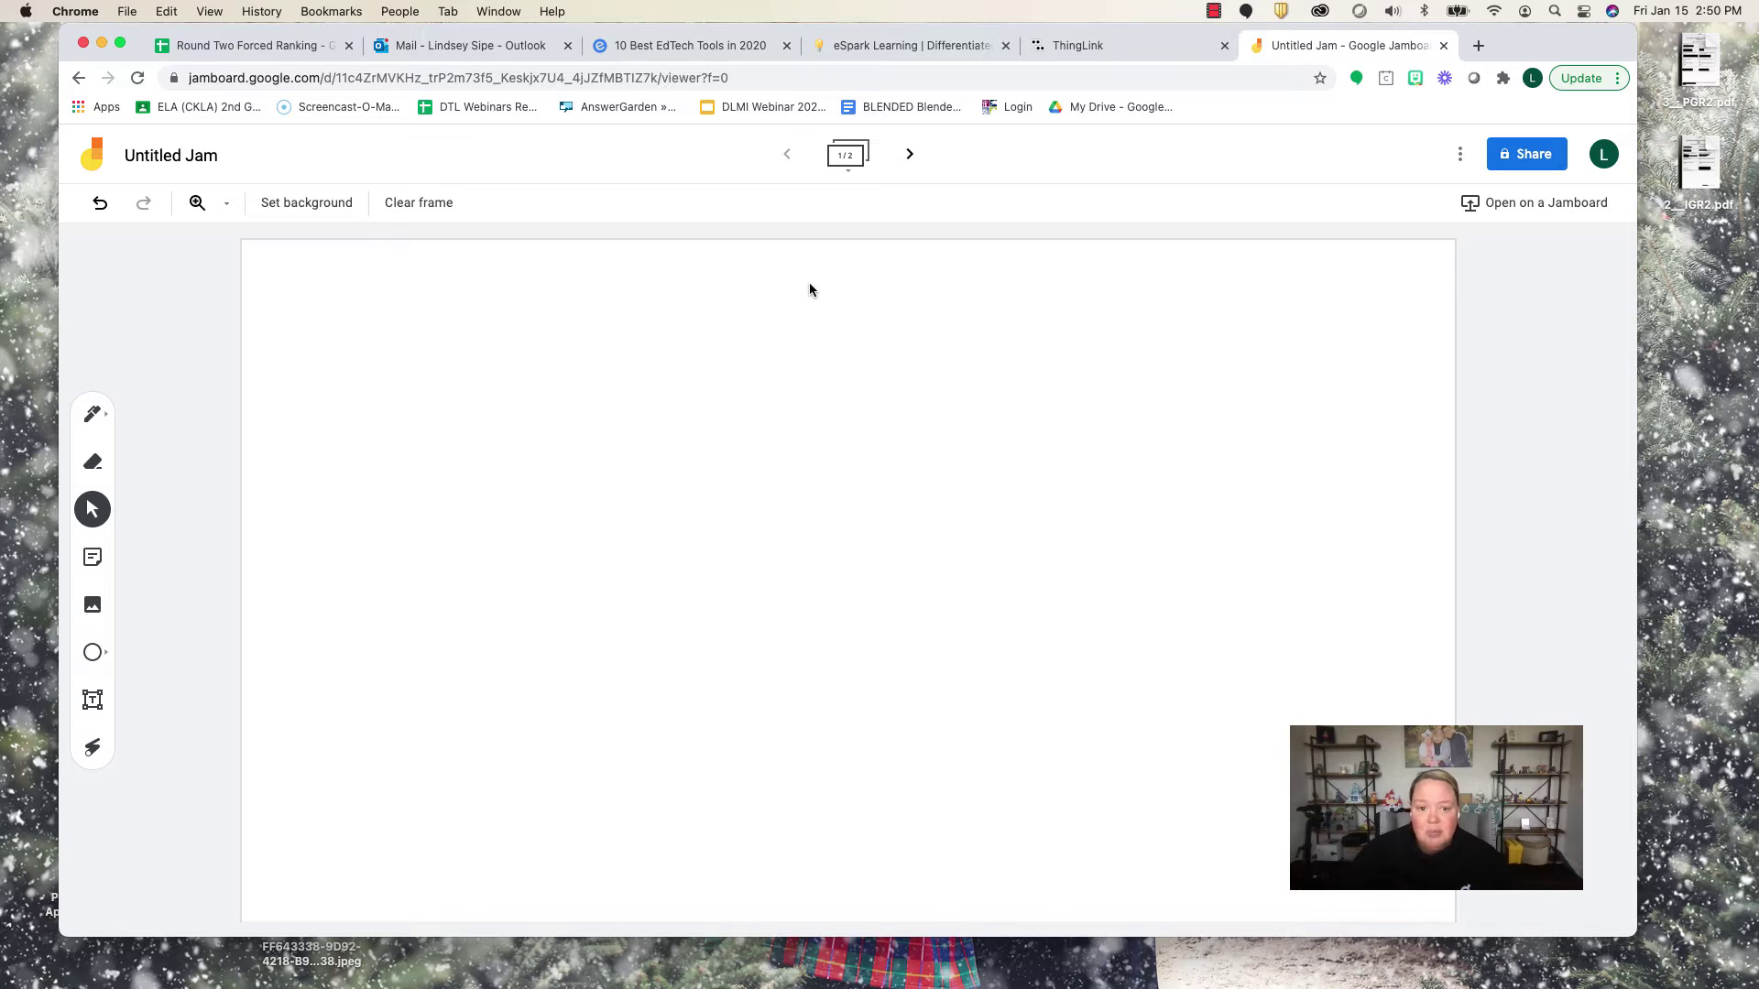
click(848, 174)
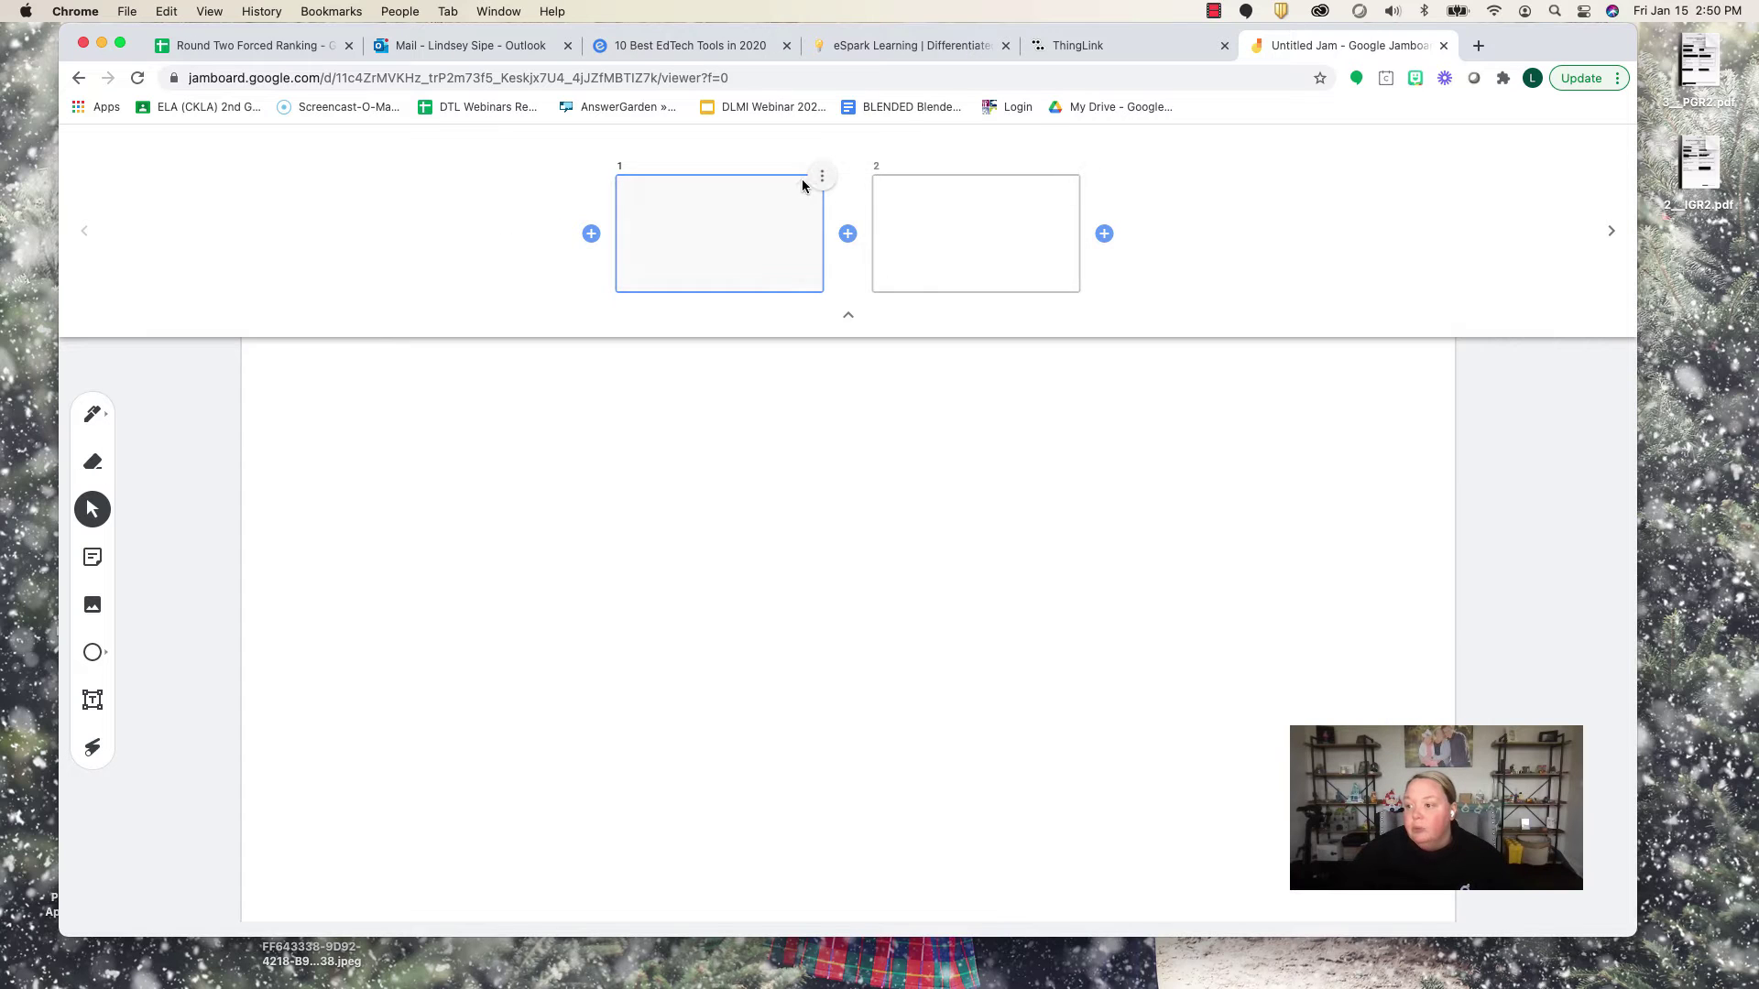
click(1607, 233)
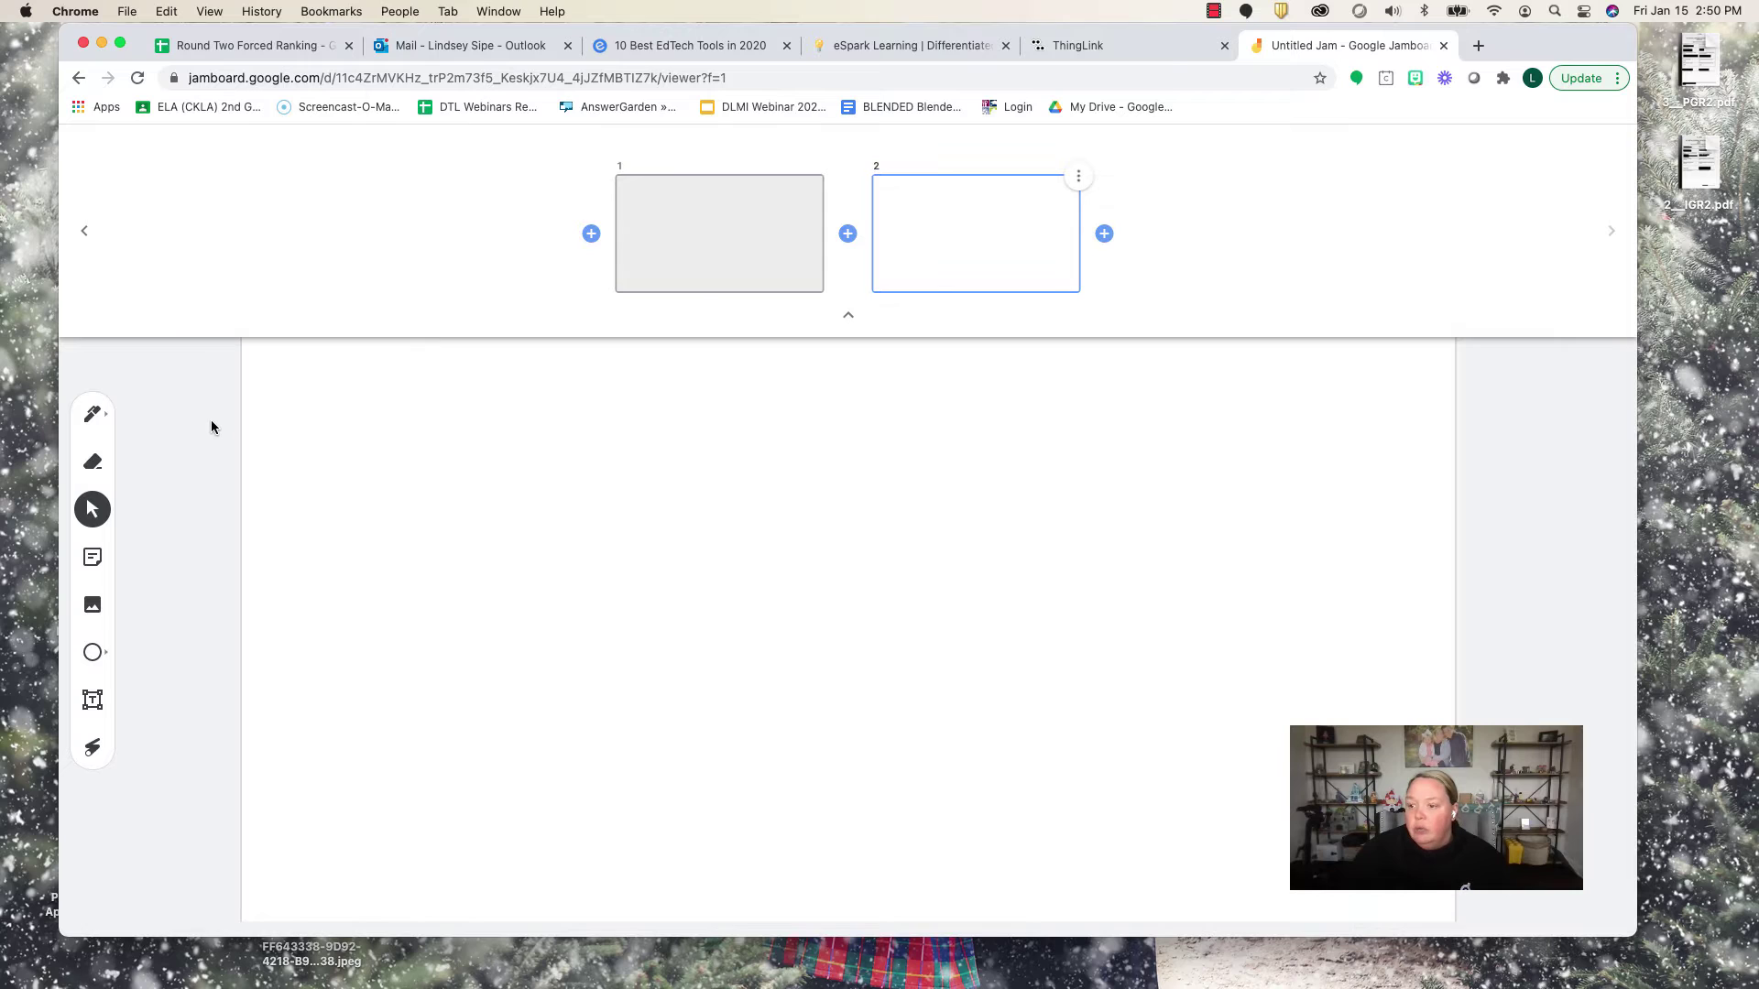
click(212, 427)
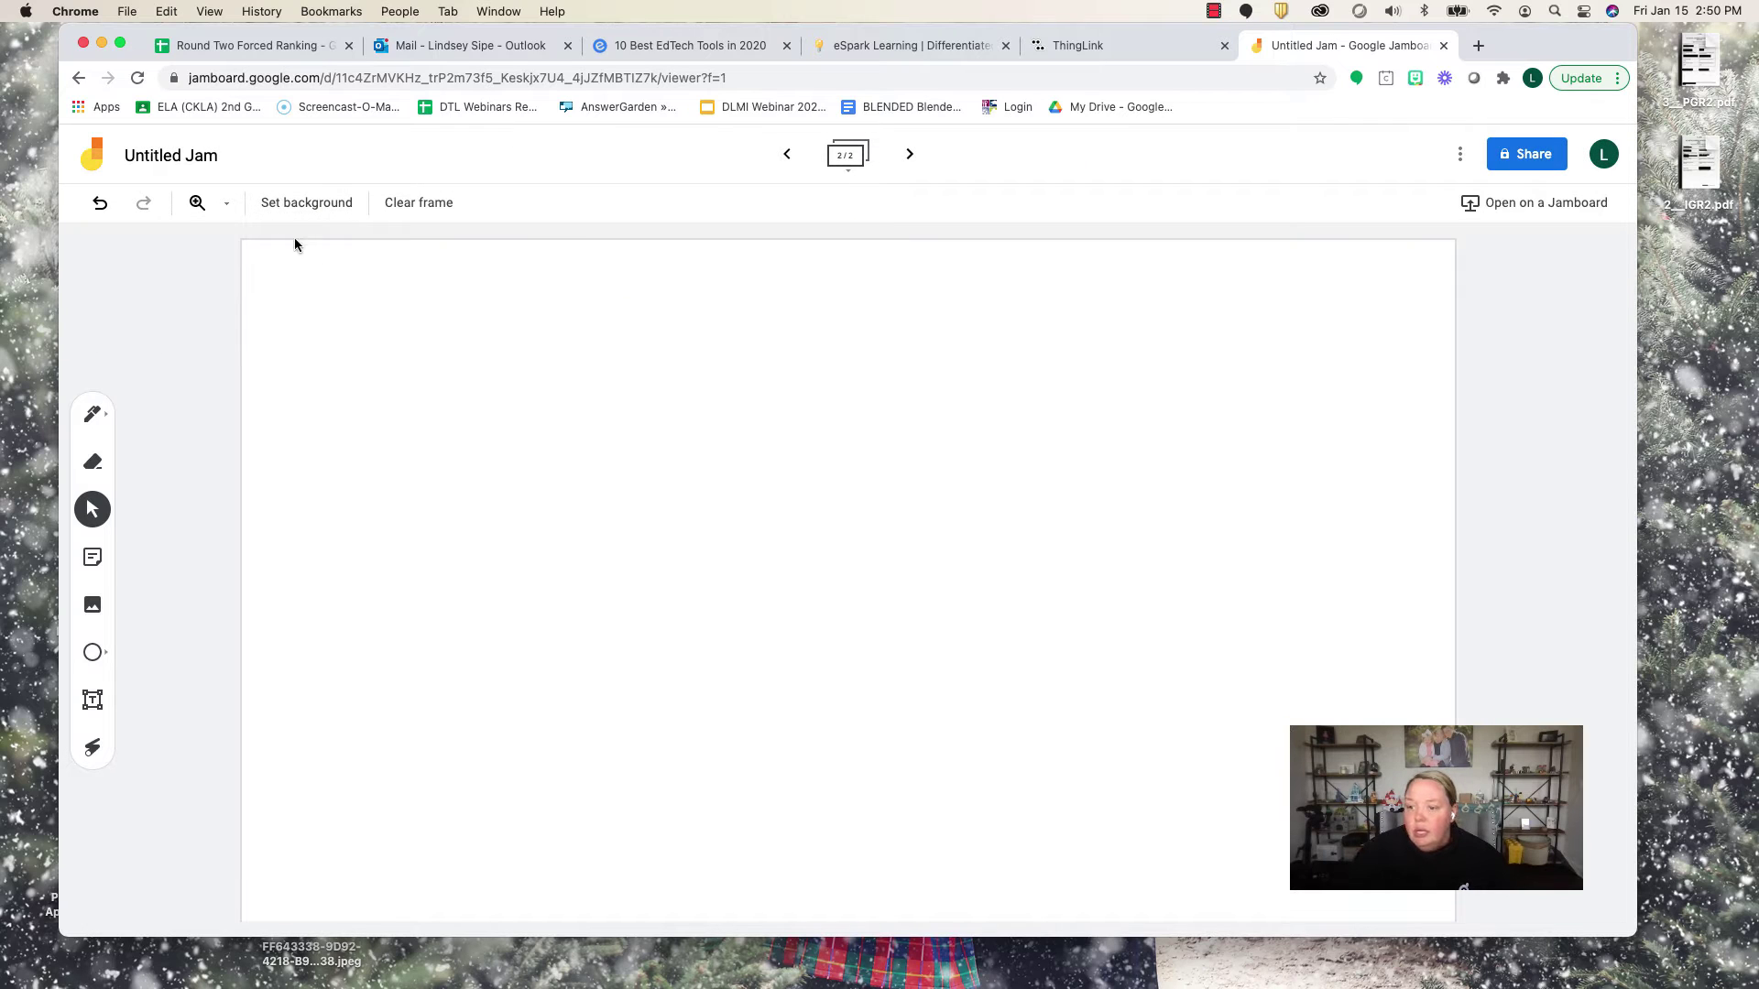
Step: Try the blue grid background on the second frame, and set its background to Blue line
click(306, 202)
click(590, 262)
click(569, 257)
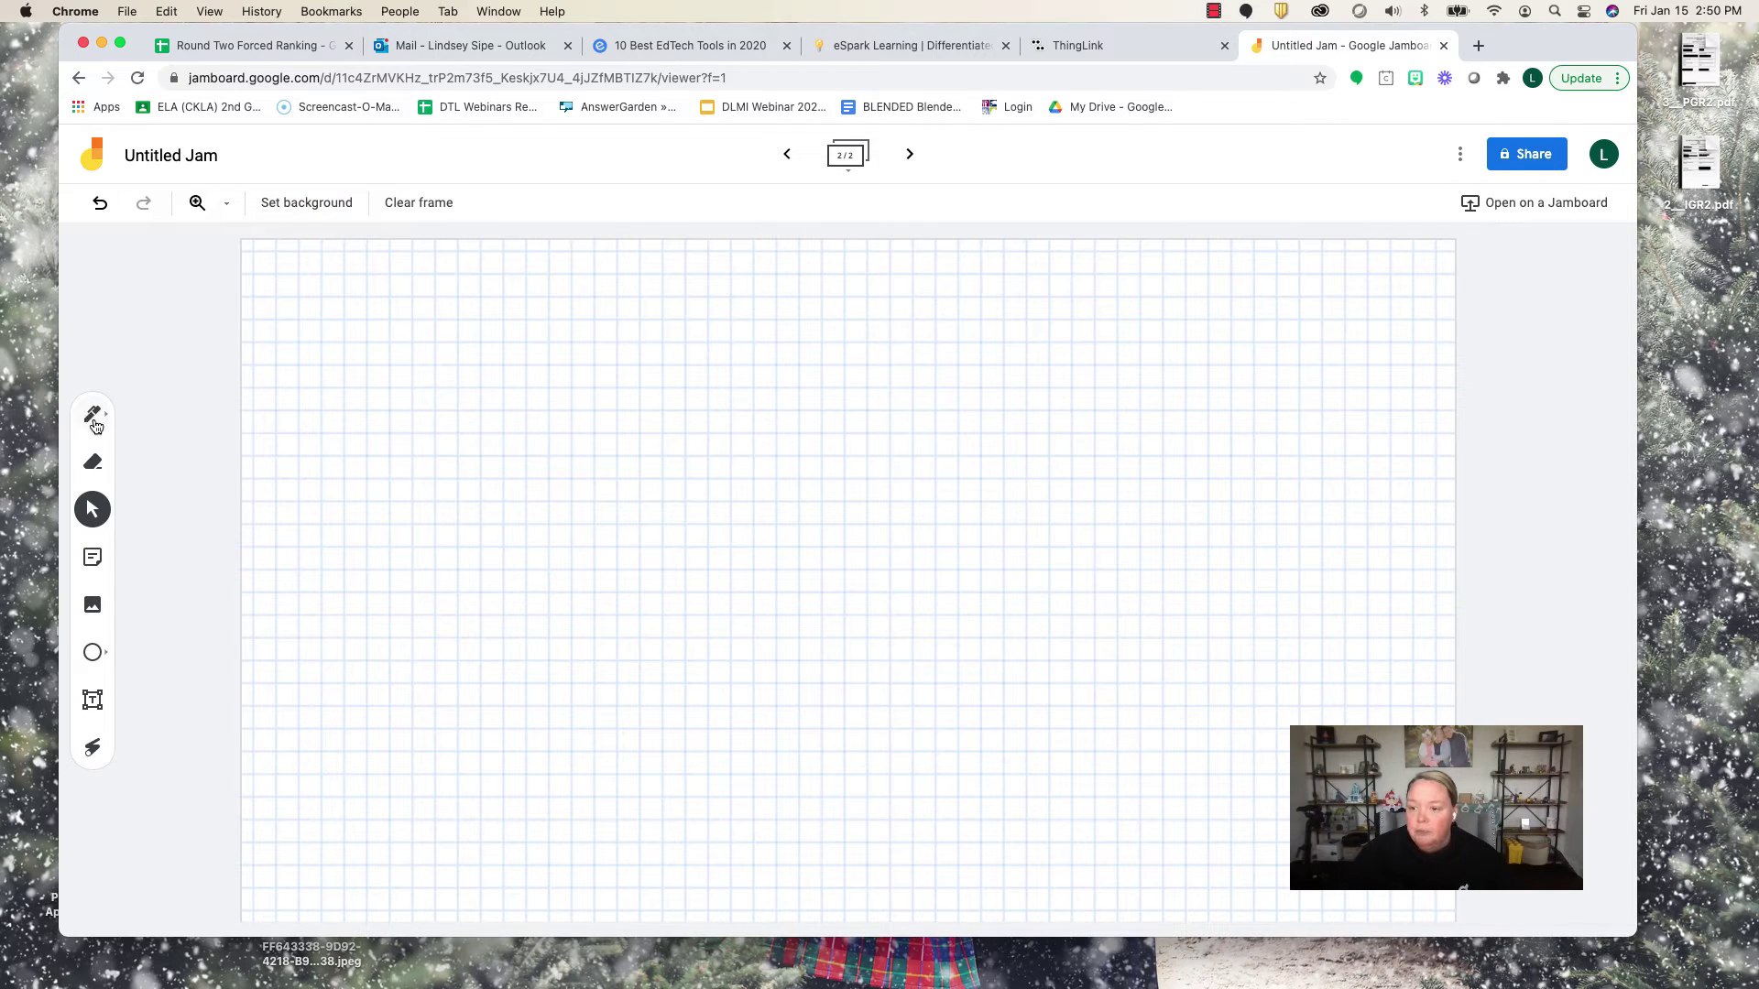
click(335, 207)
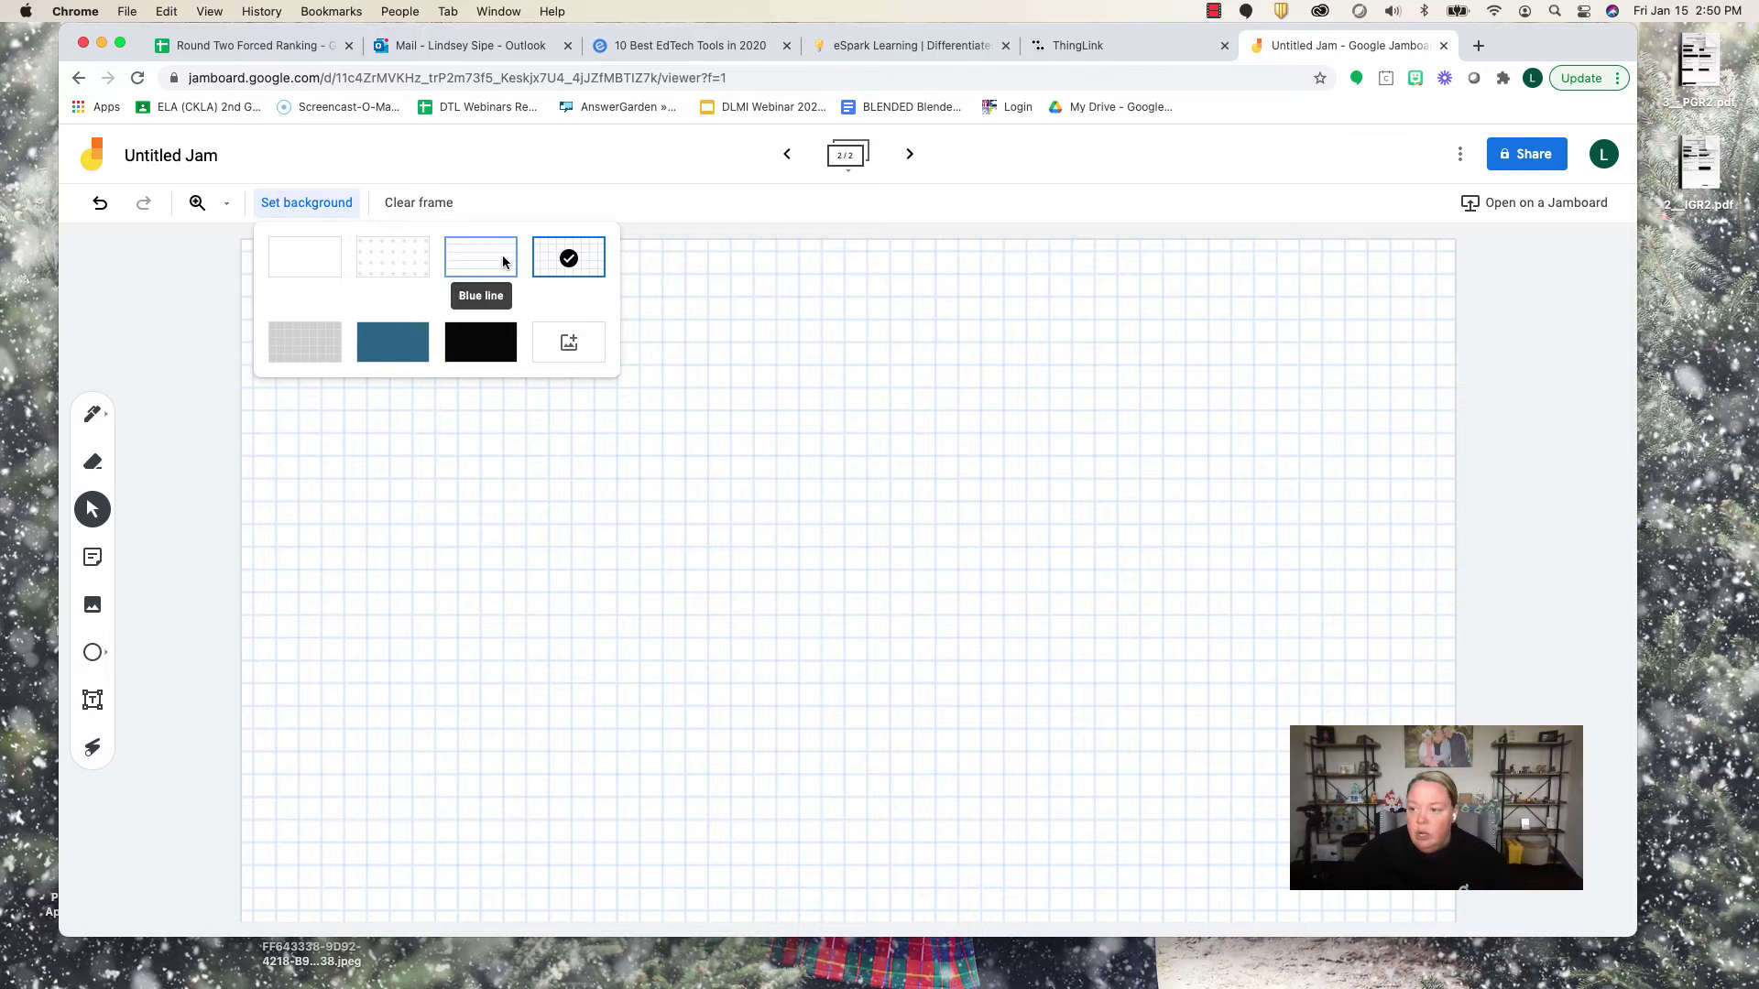
click(593, 265)
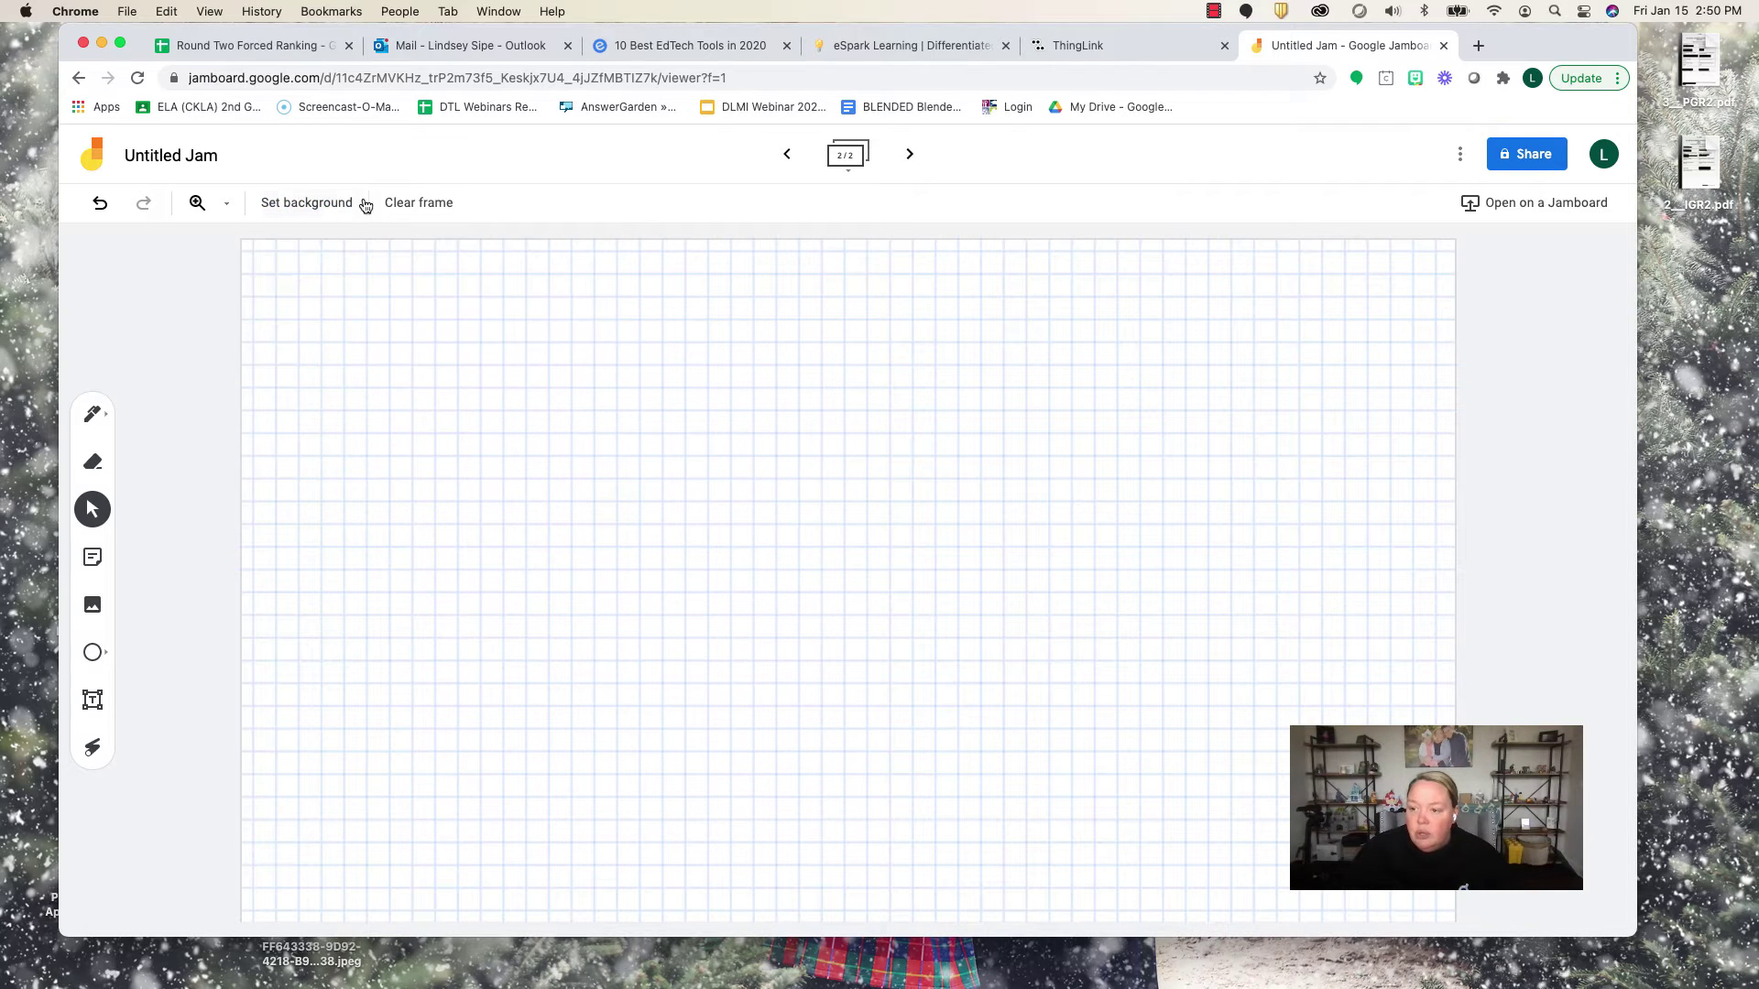
click(330, 202)
click(480, 271)
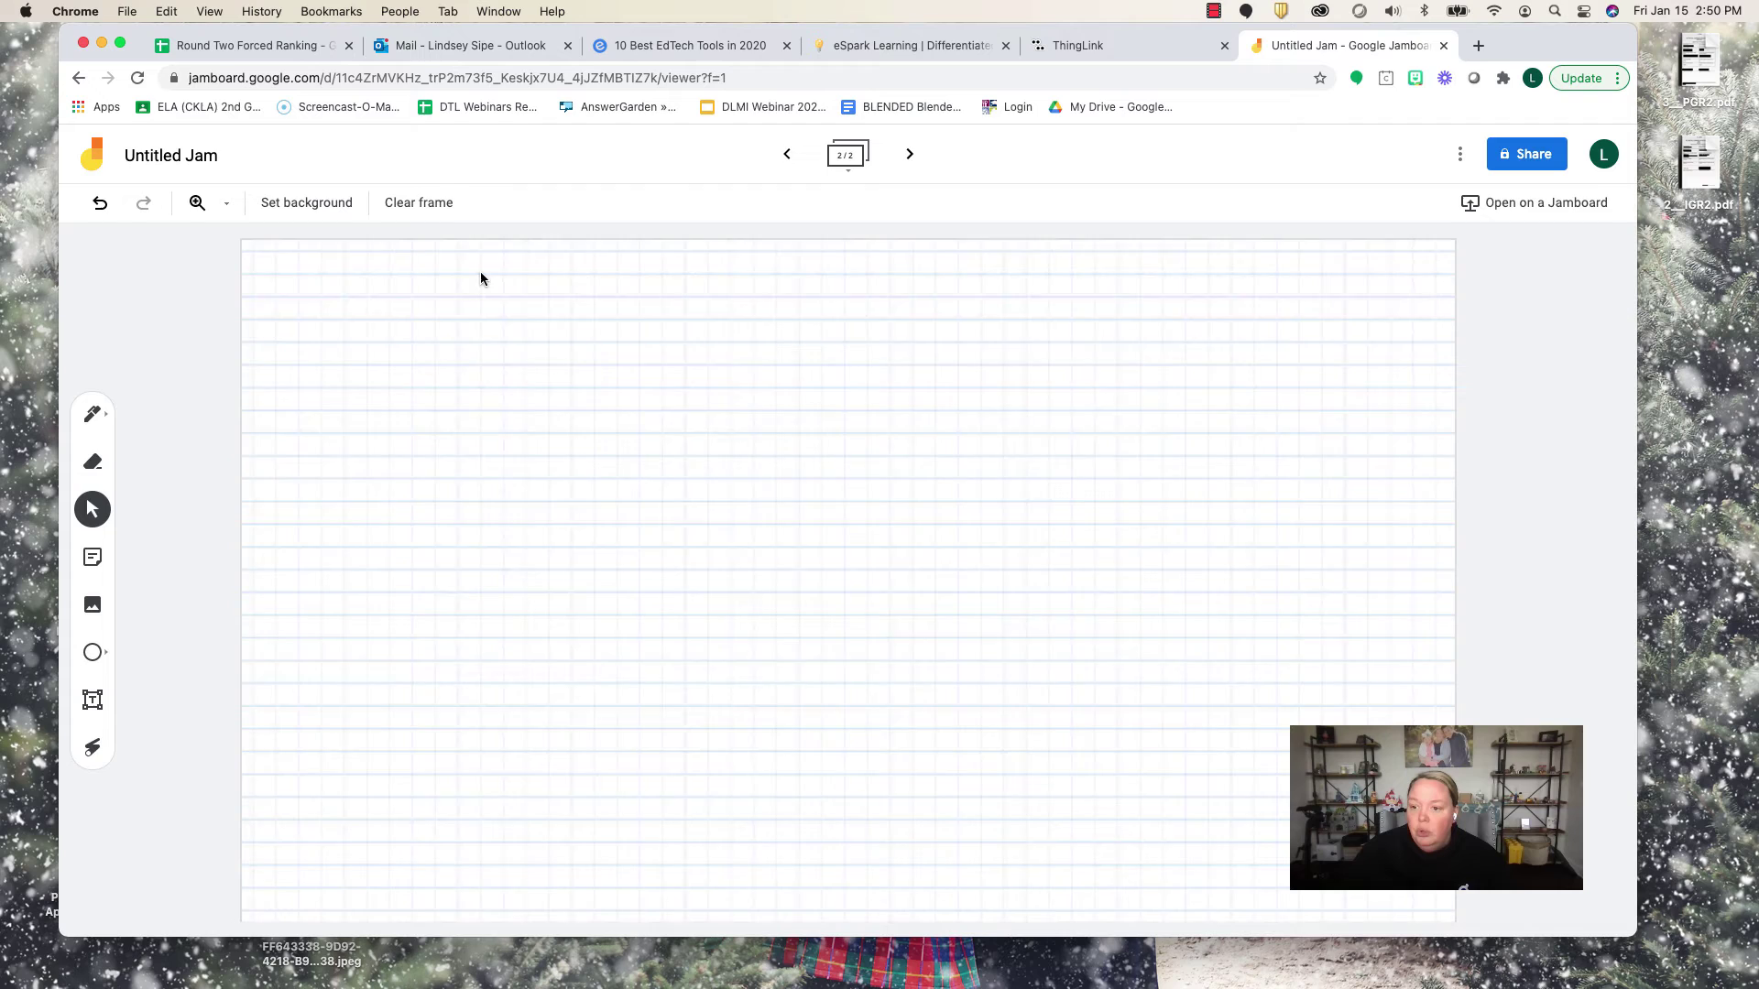
Step: Handwrite "Notes" with the teal pen near the top of the lined frame, and erase the writing
click(99, 416)
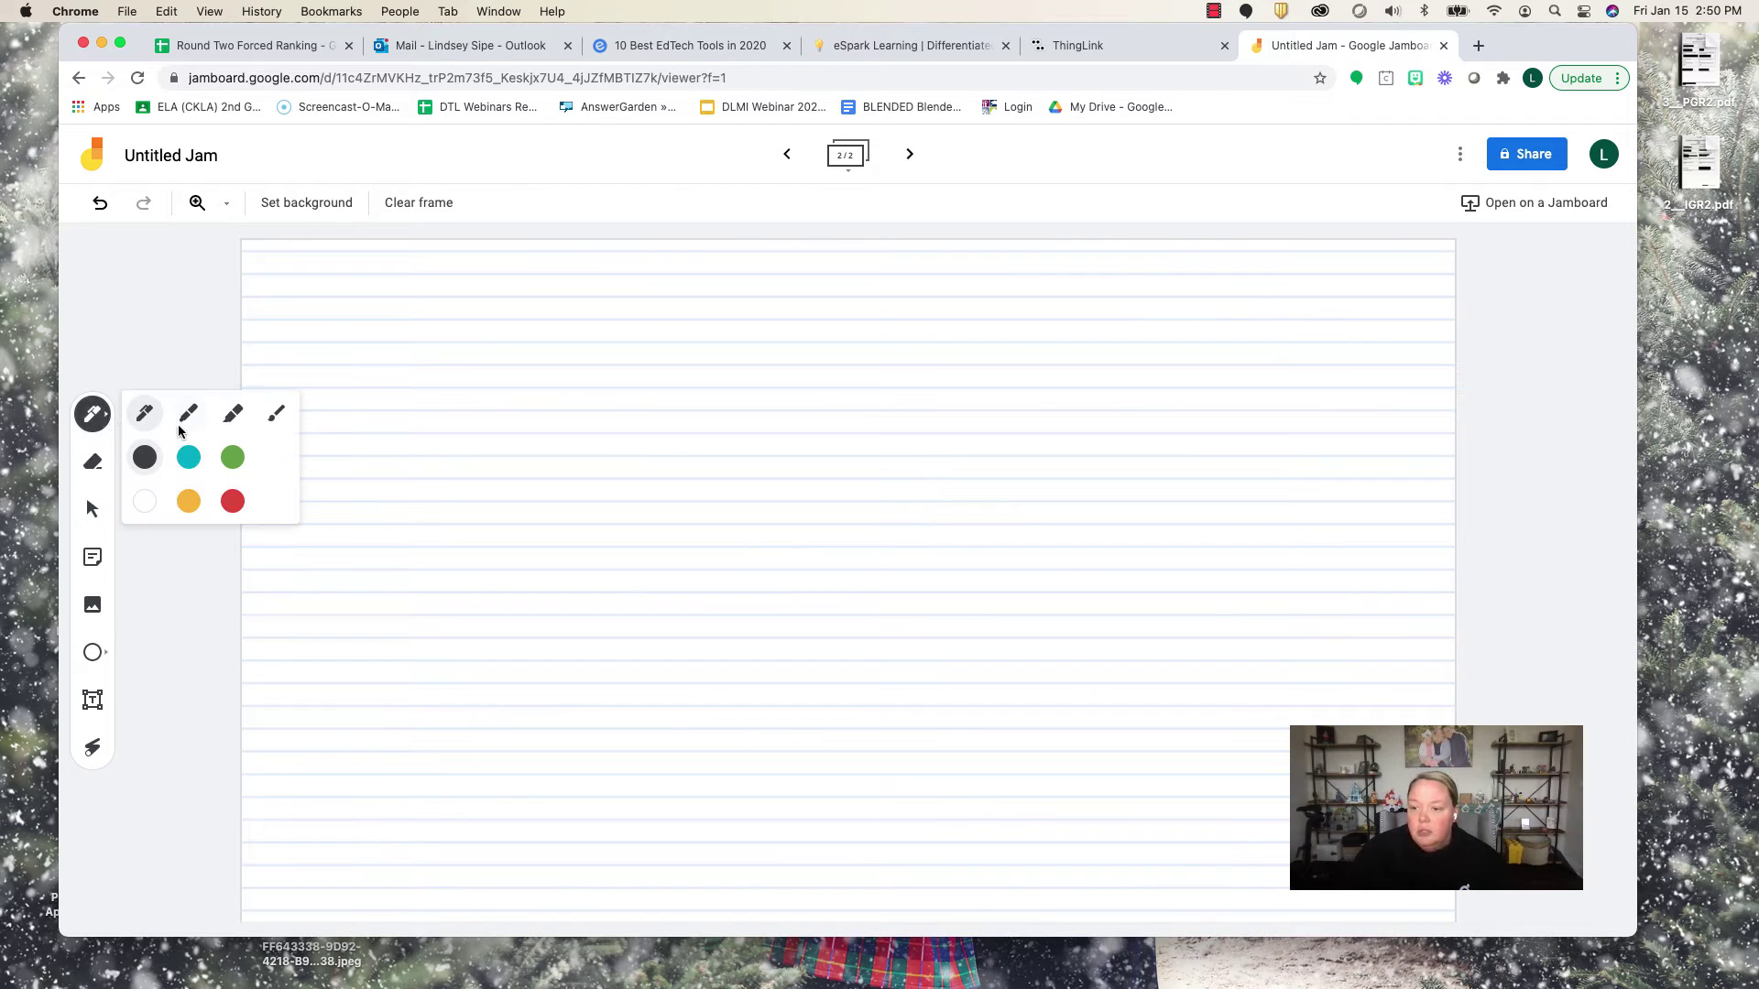
click(189, 457)
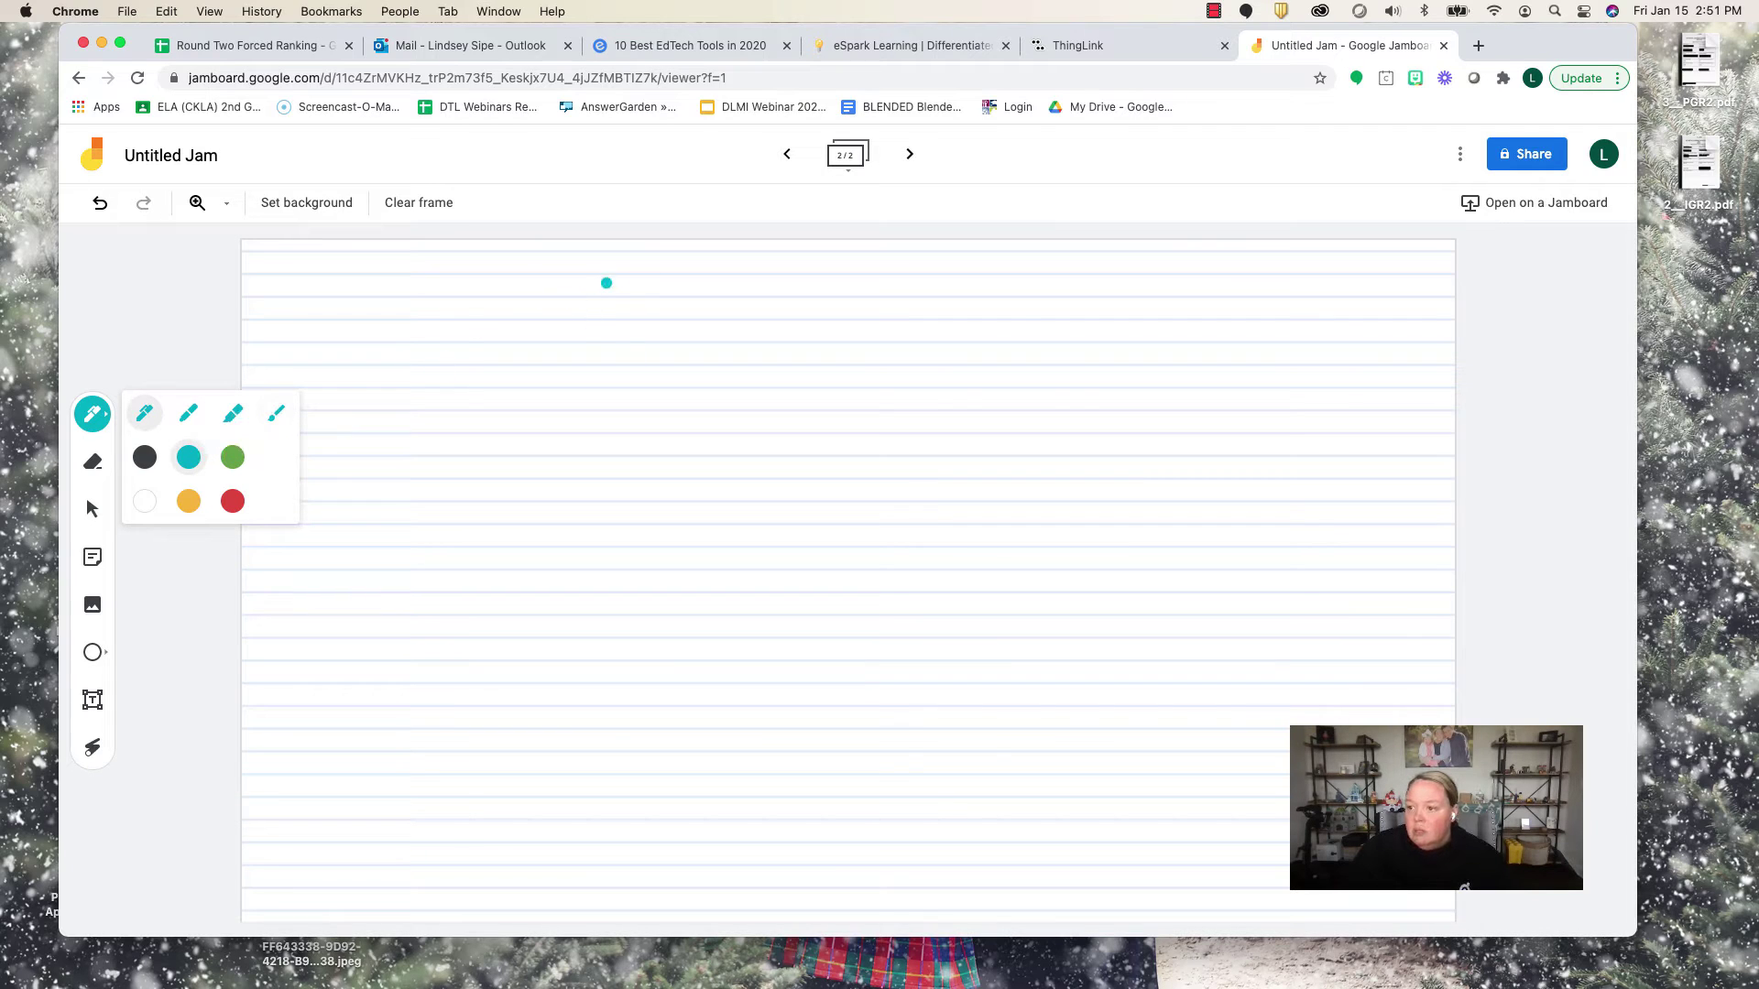
mouse_move(602, 284)
mouse_down()
mouse_move(645, 345)
mouse_move(689, 356)
mouse_up()
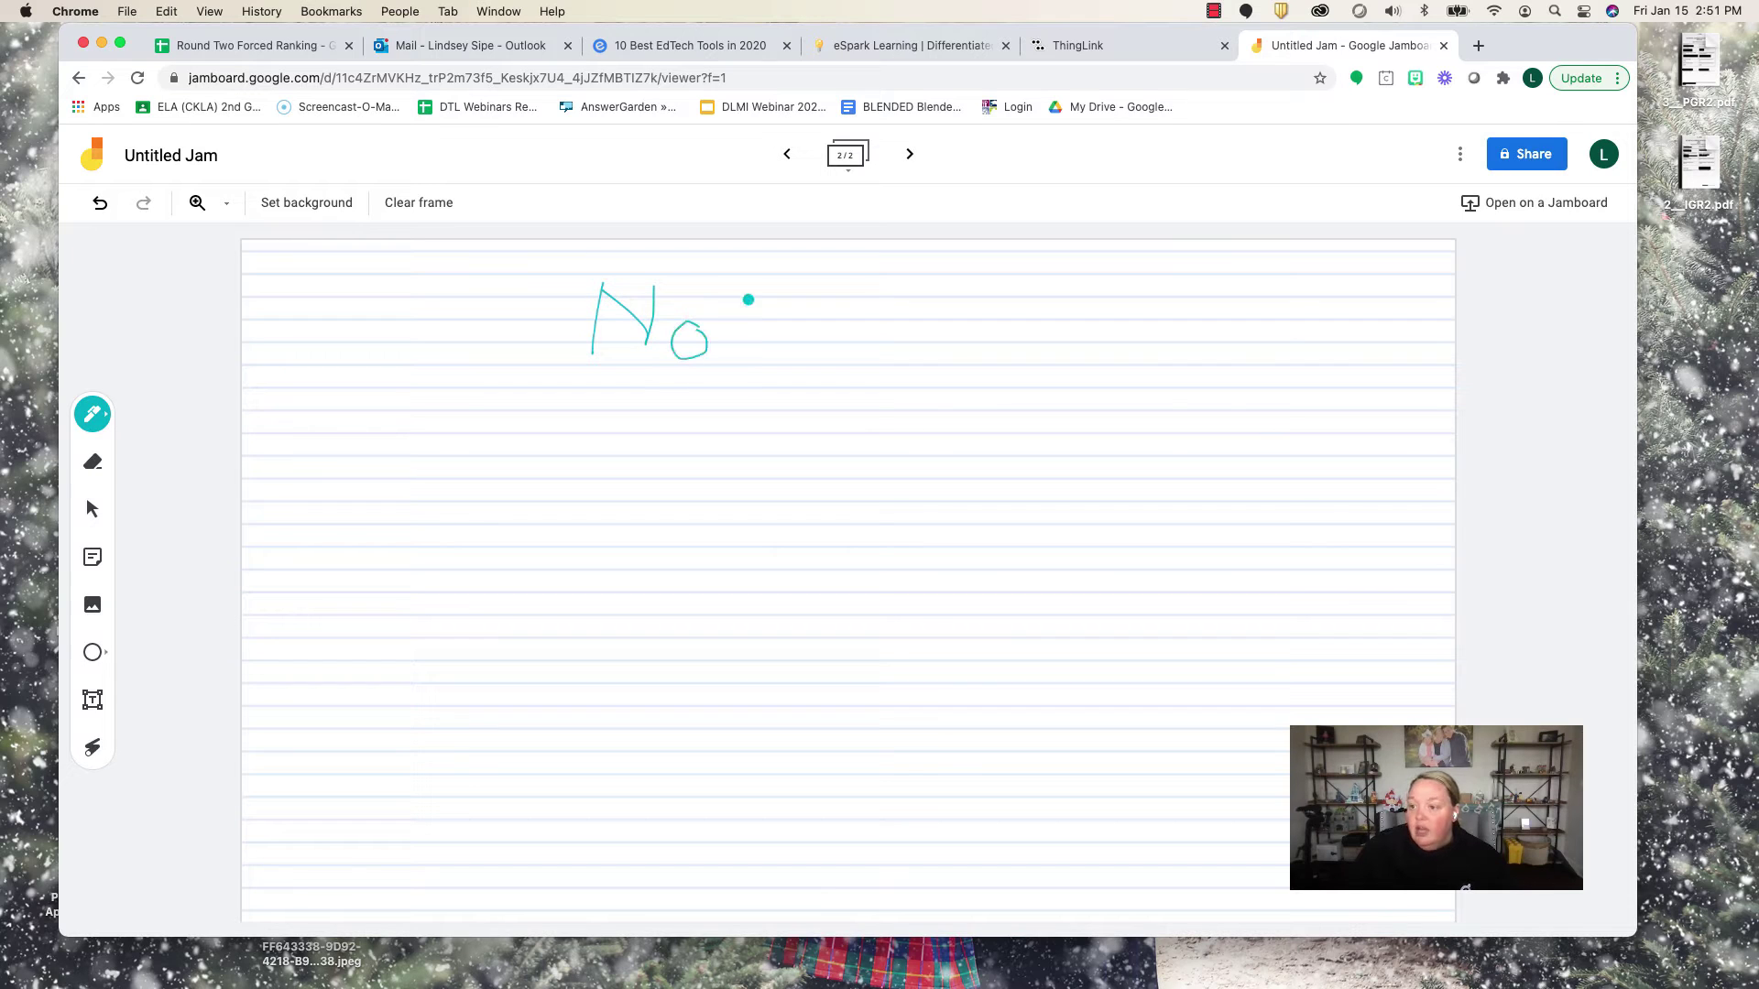
mouse_move(730, 296)
mouse_down()
mouse_move(740, 392)
mouse_move(820, 336)
mouse_move(829, 365)
mouse_move(854, 332)
mouse_move(859, 355)
mouse_up()
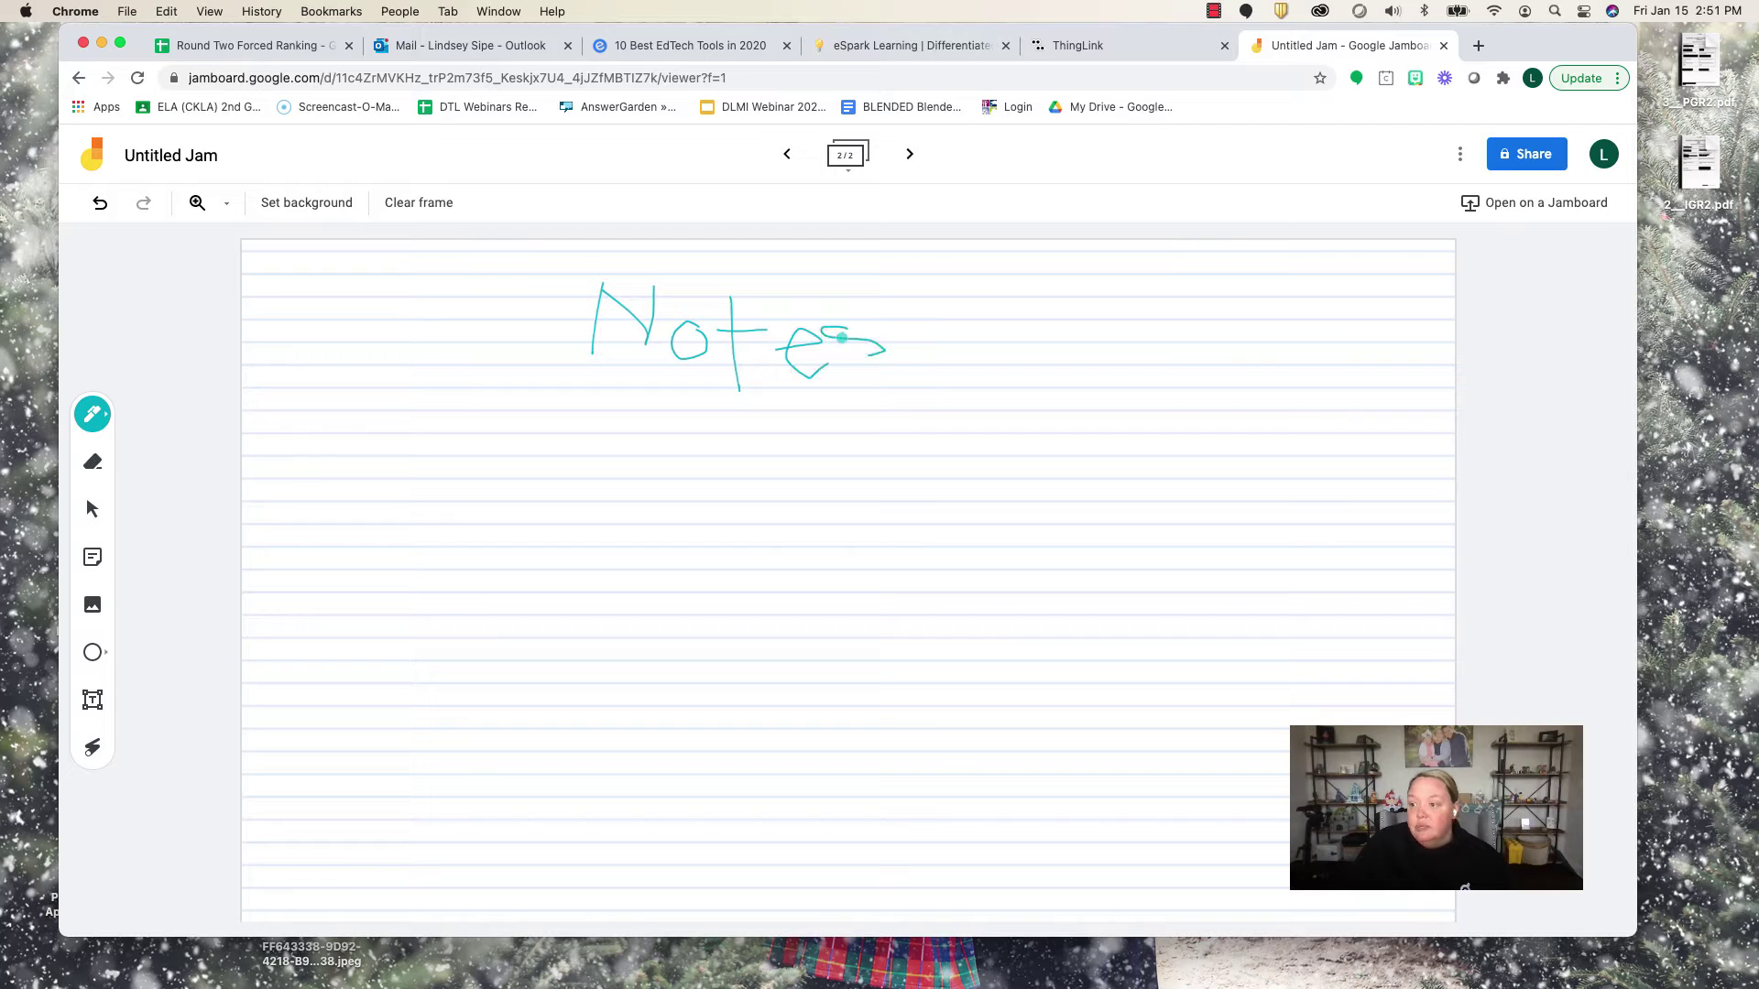
click(91, 463)
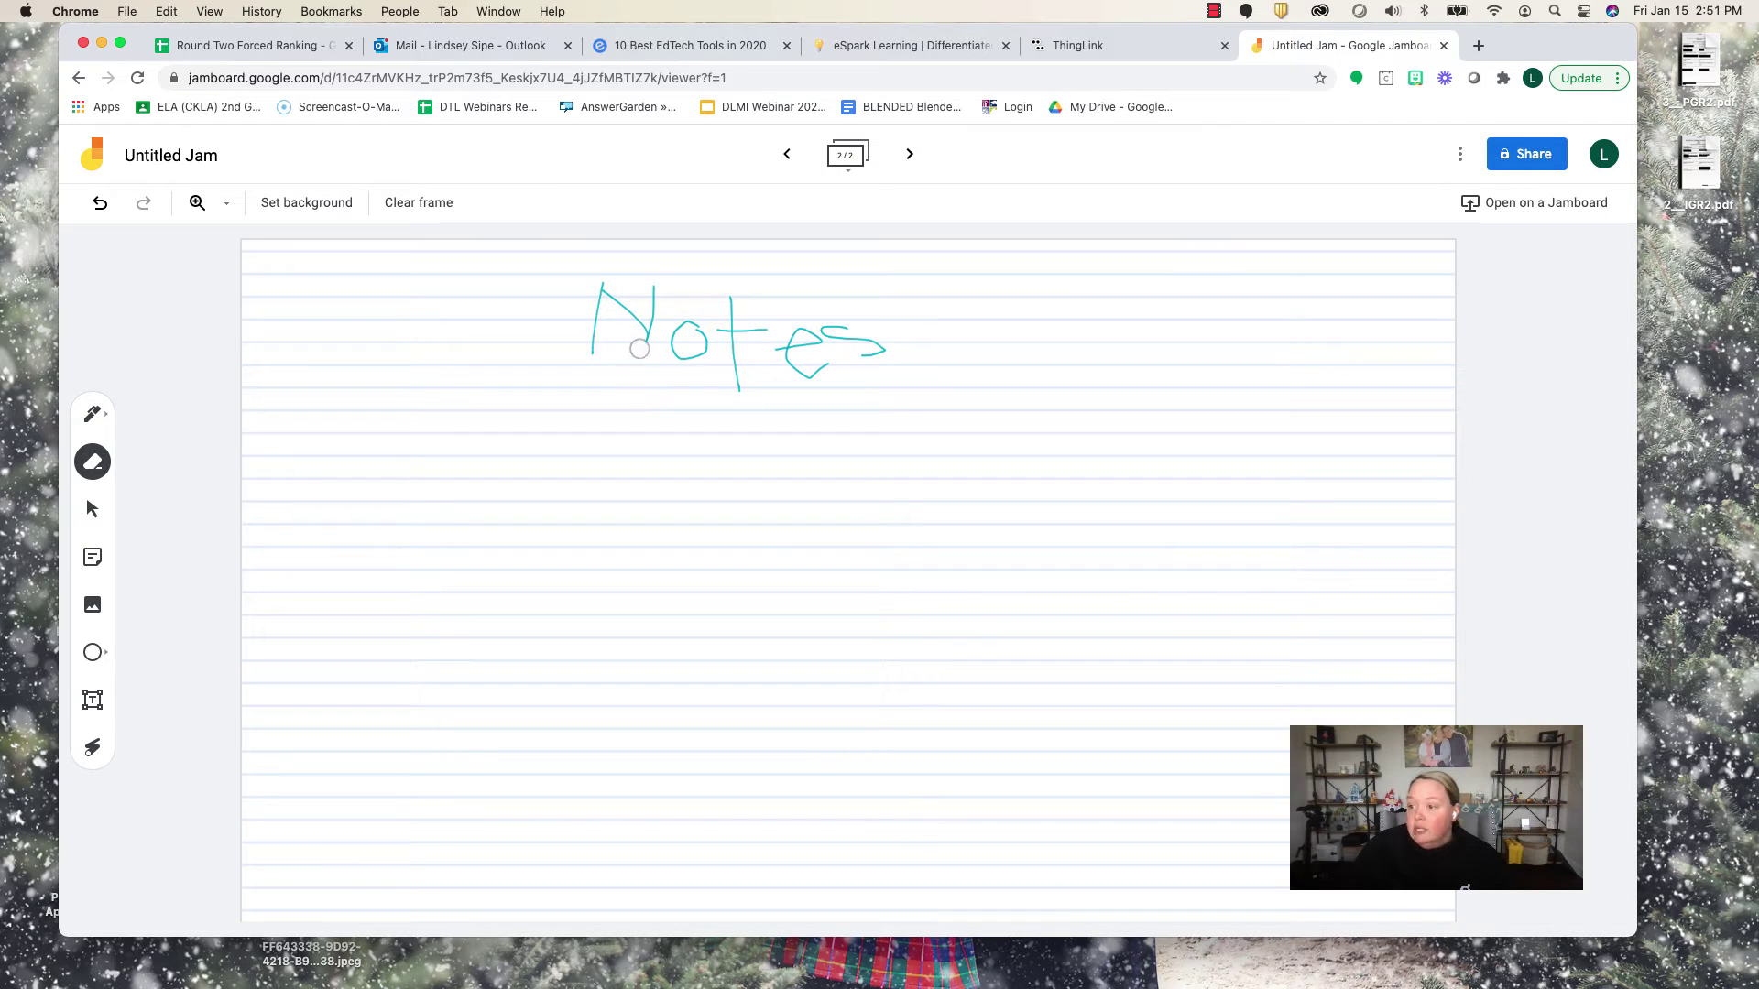
mouse_move(639, 349)
mouse_down()
mouse_move(479, 306)
mouse_move(652, 274)
mouse_move(585, 279)
mouse_move(547, 337)
mouse_move(747, 338)
mouse_move(656, 304)
mouse_move(735, 298)
mouse_move(746, 405)
mouse_move(876, 333)
mouse_move(794, 333)
mouse_move(863, 324)
mouse_move(786, 418)
mouse_move(891, 342)
mouse_move(754, 381)
mouse_move(794, 376)
mouse_up()
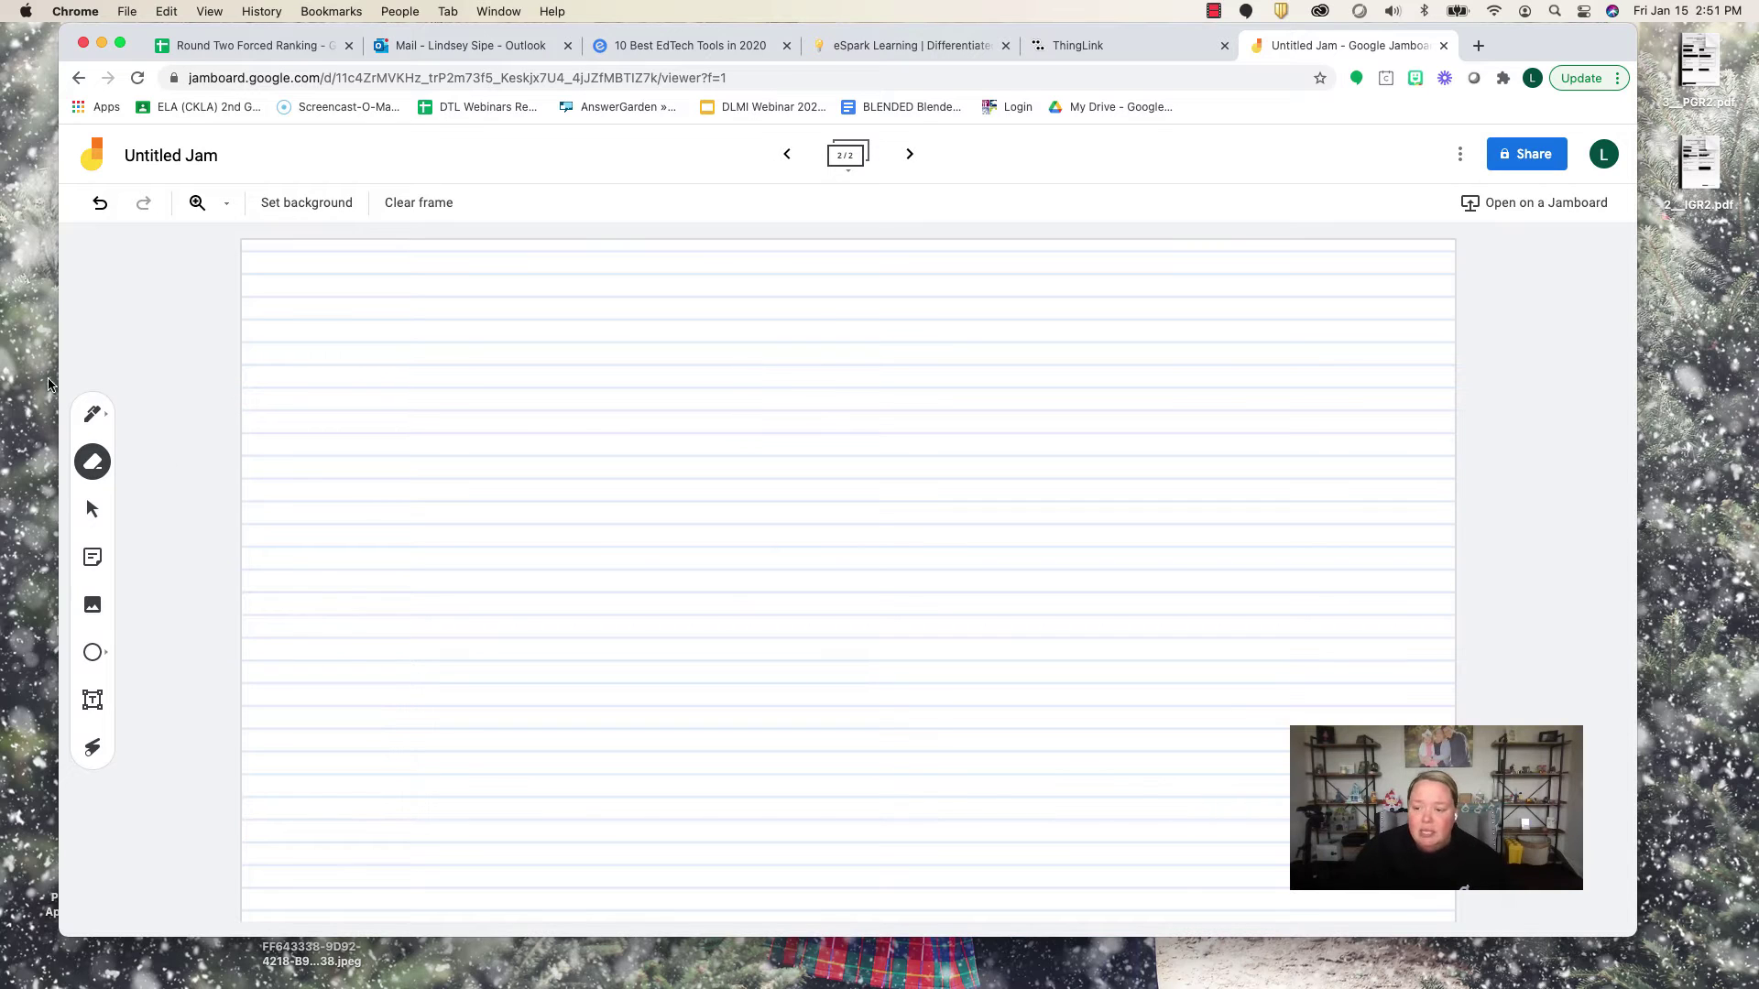
Step: Add a text box reading "Scooter" near the upper-left corner of the lined frame
click(94, 415)
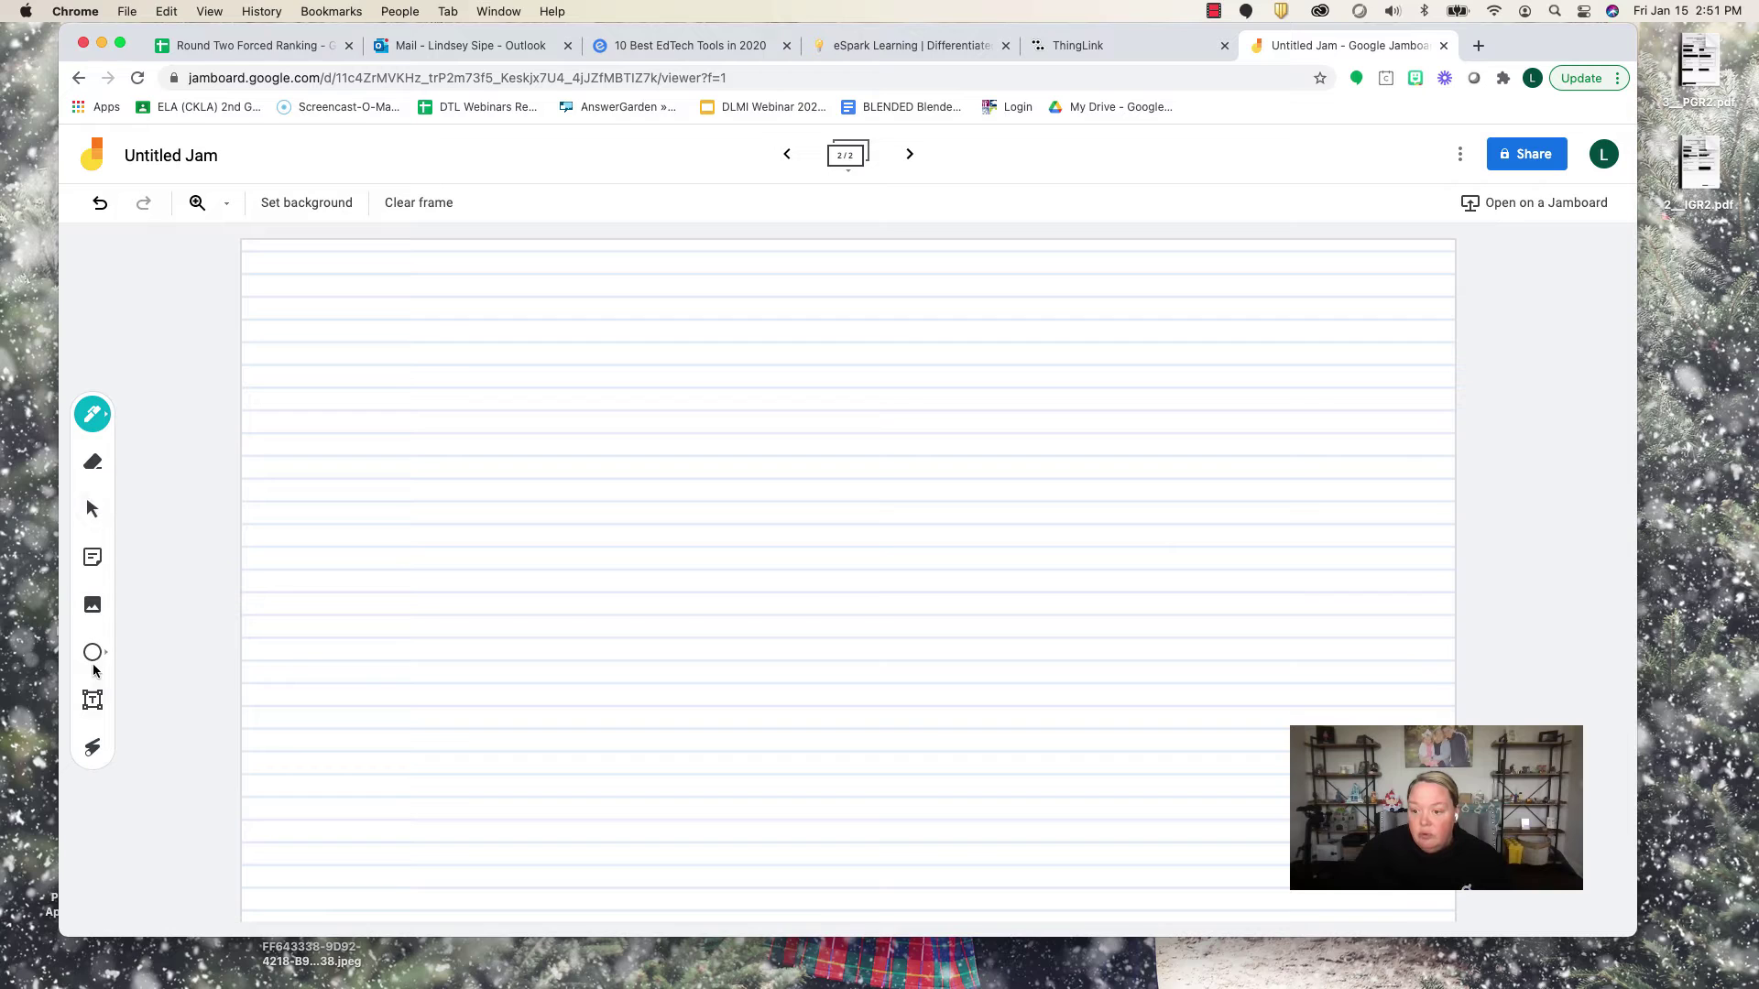
click(92, 700)
click(380, 319)
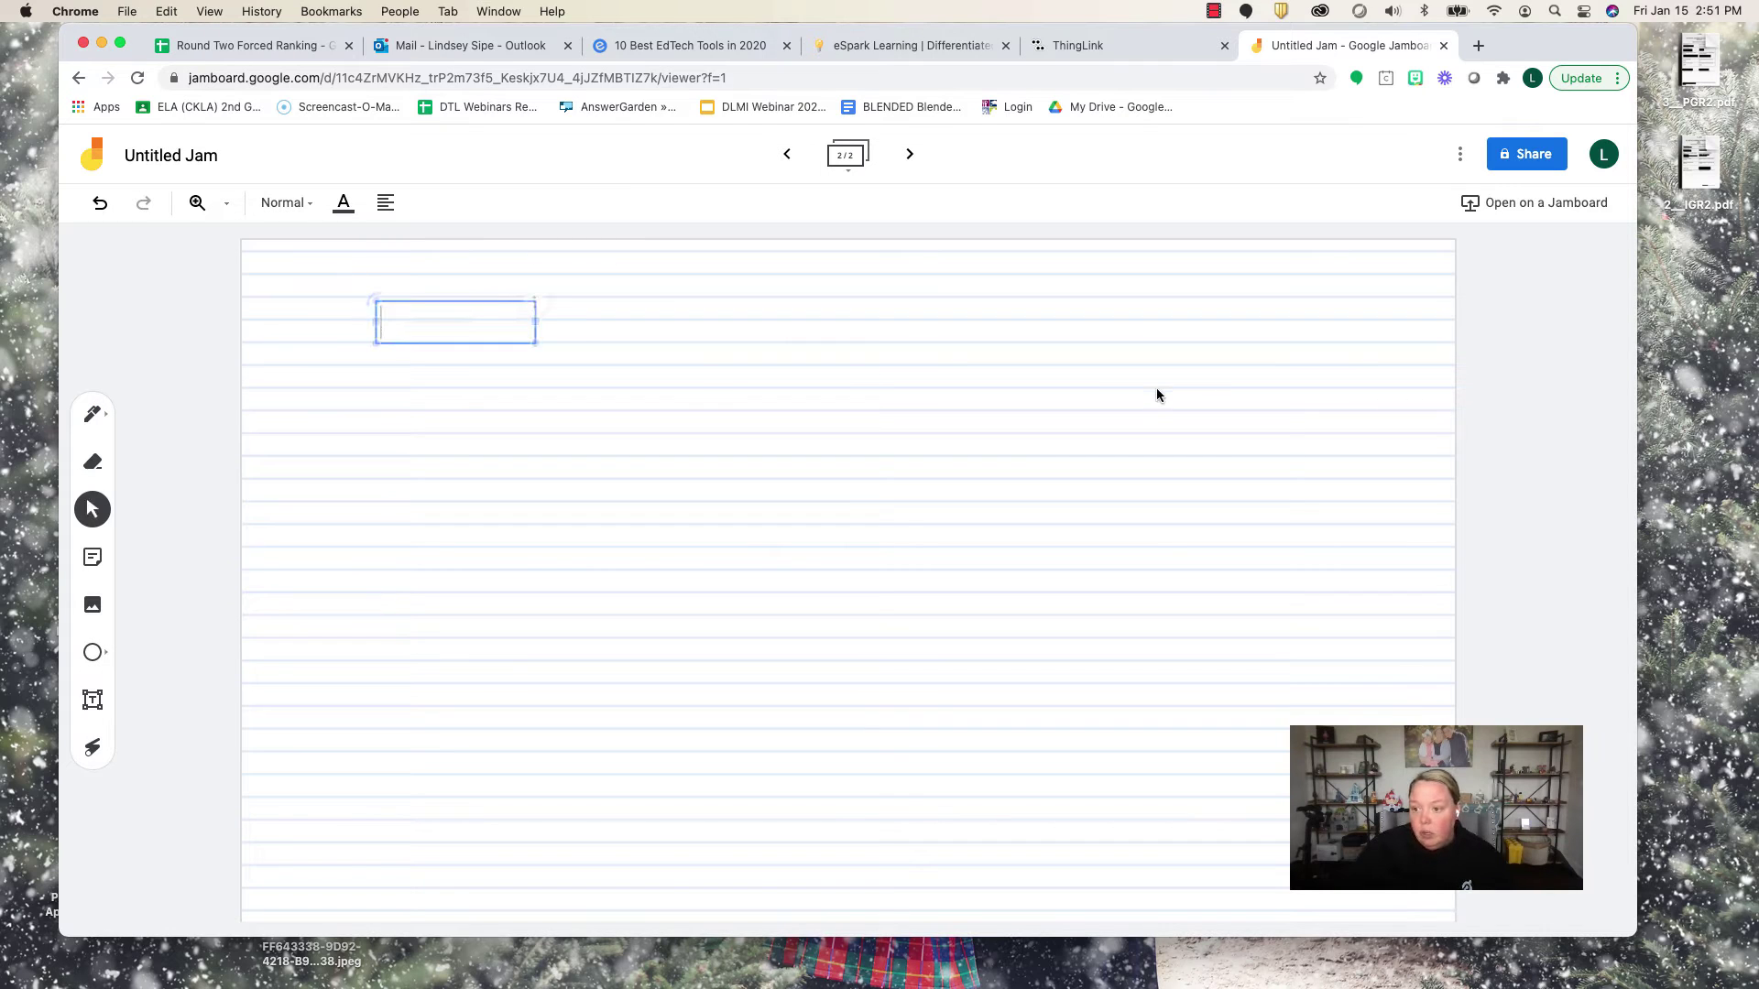
text(Sco)
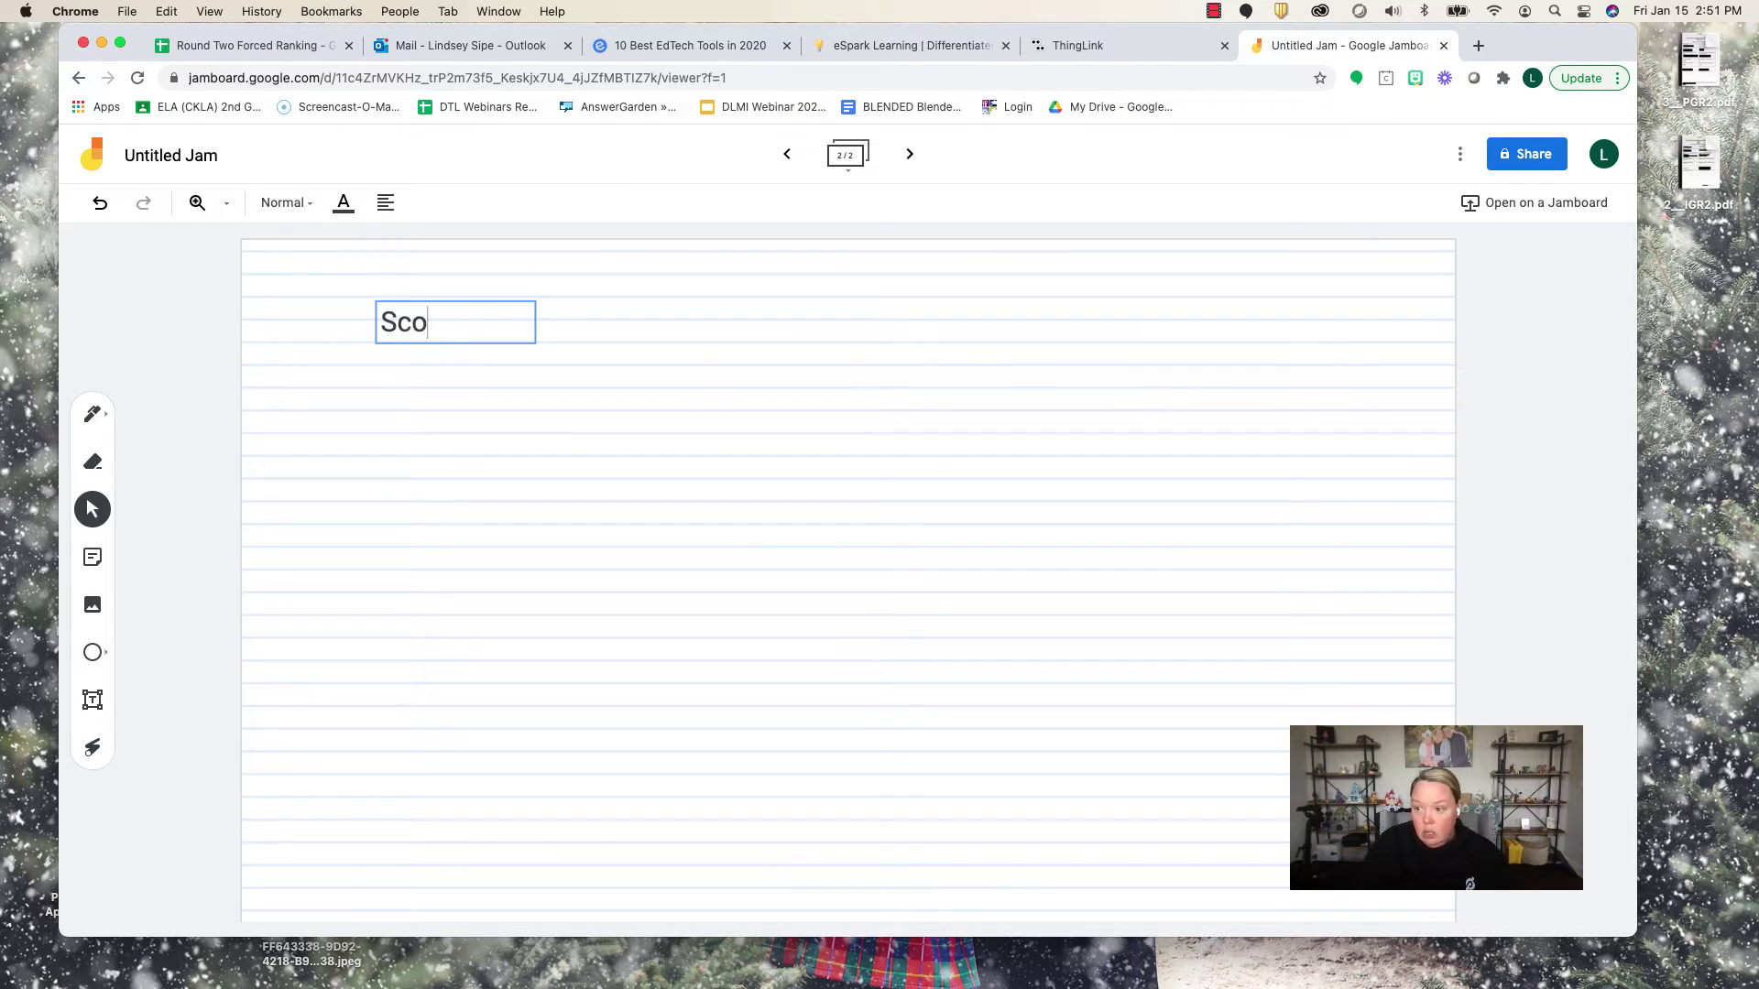
text(ote)
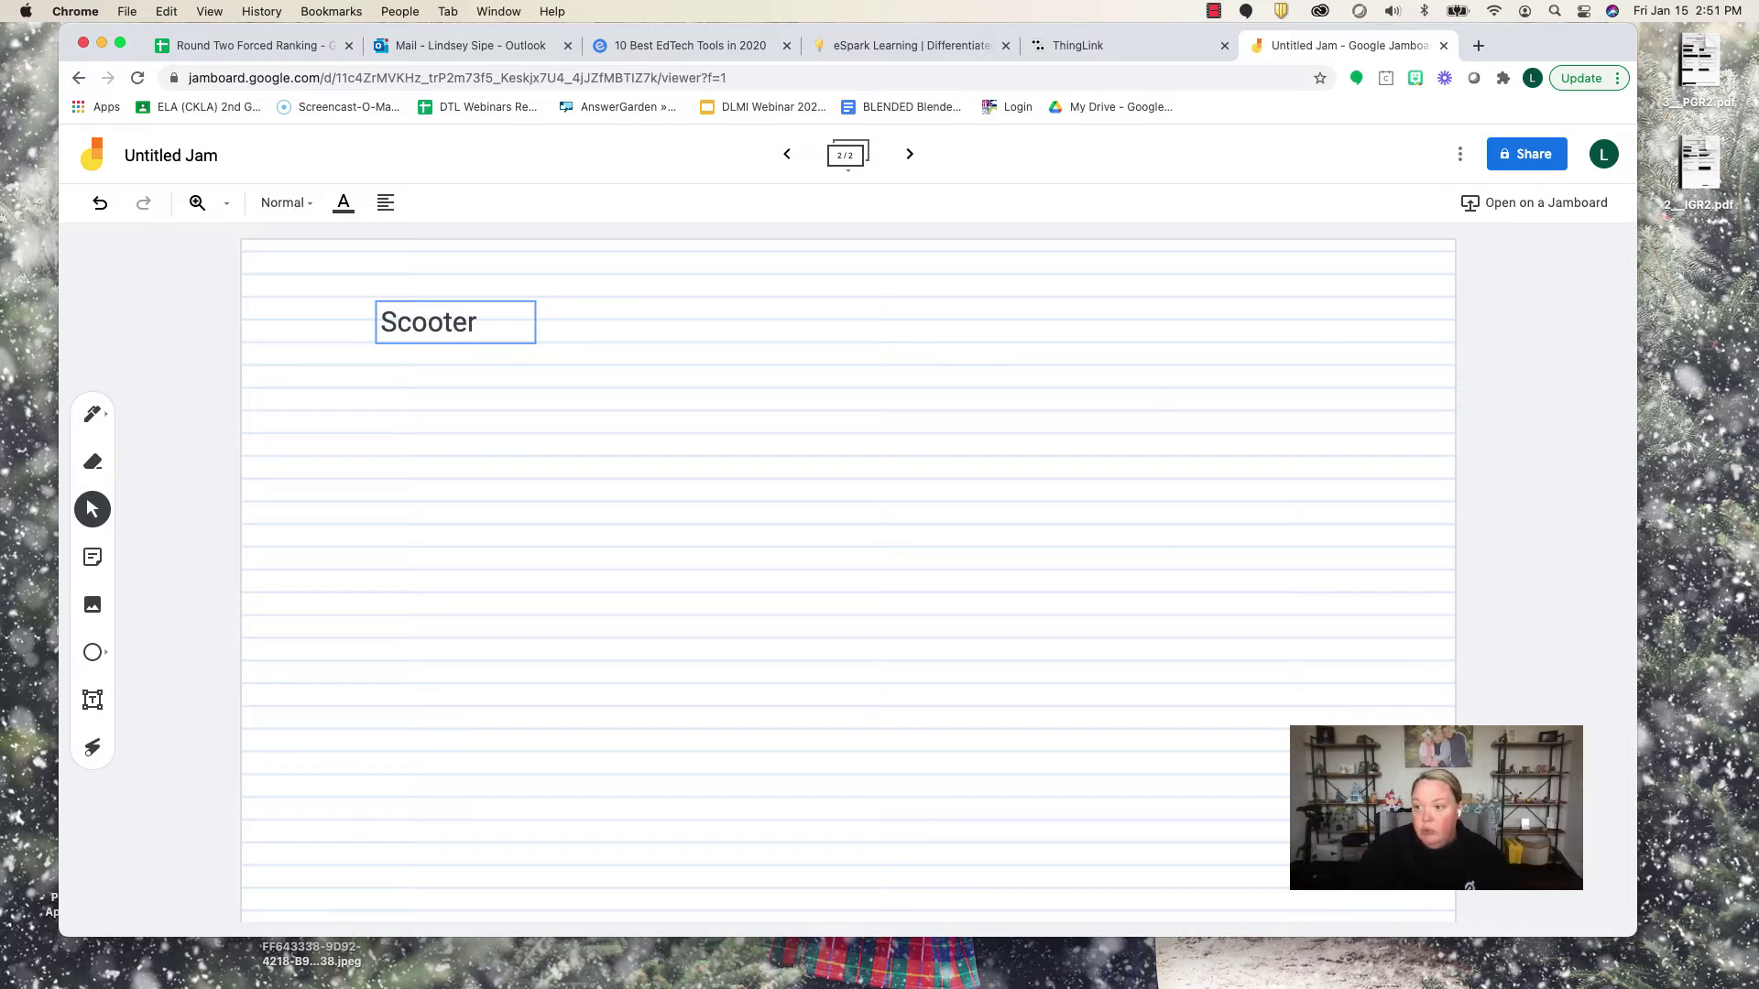
text(r)
click(781, 519)
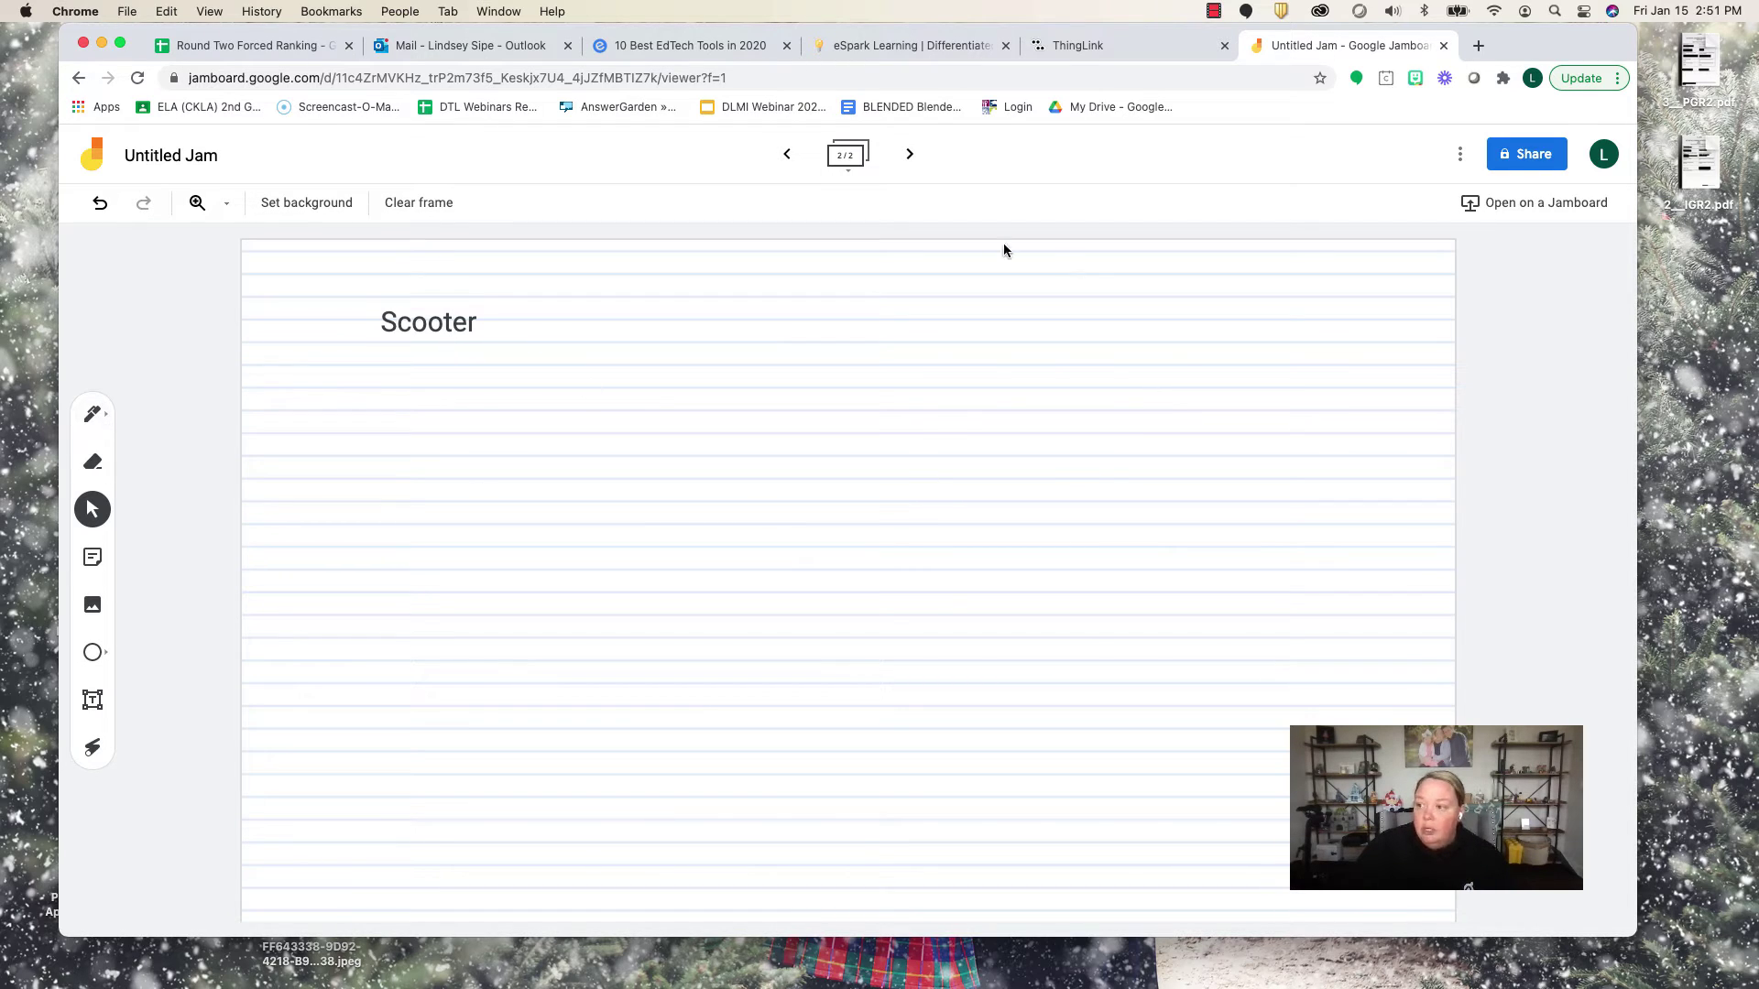
Step: Mark the end of "Scooter" with the red highlighter, and undo both the highlight and the text
click(93, 416)
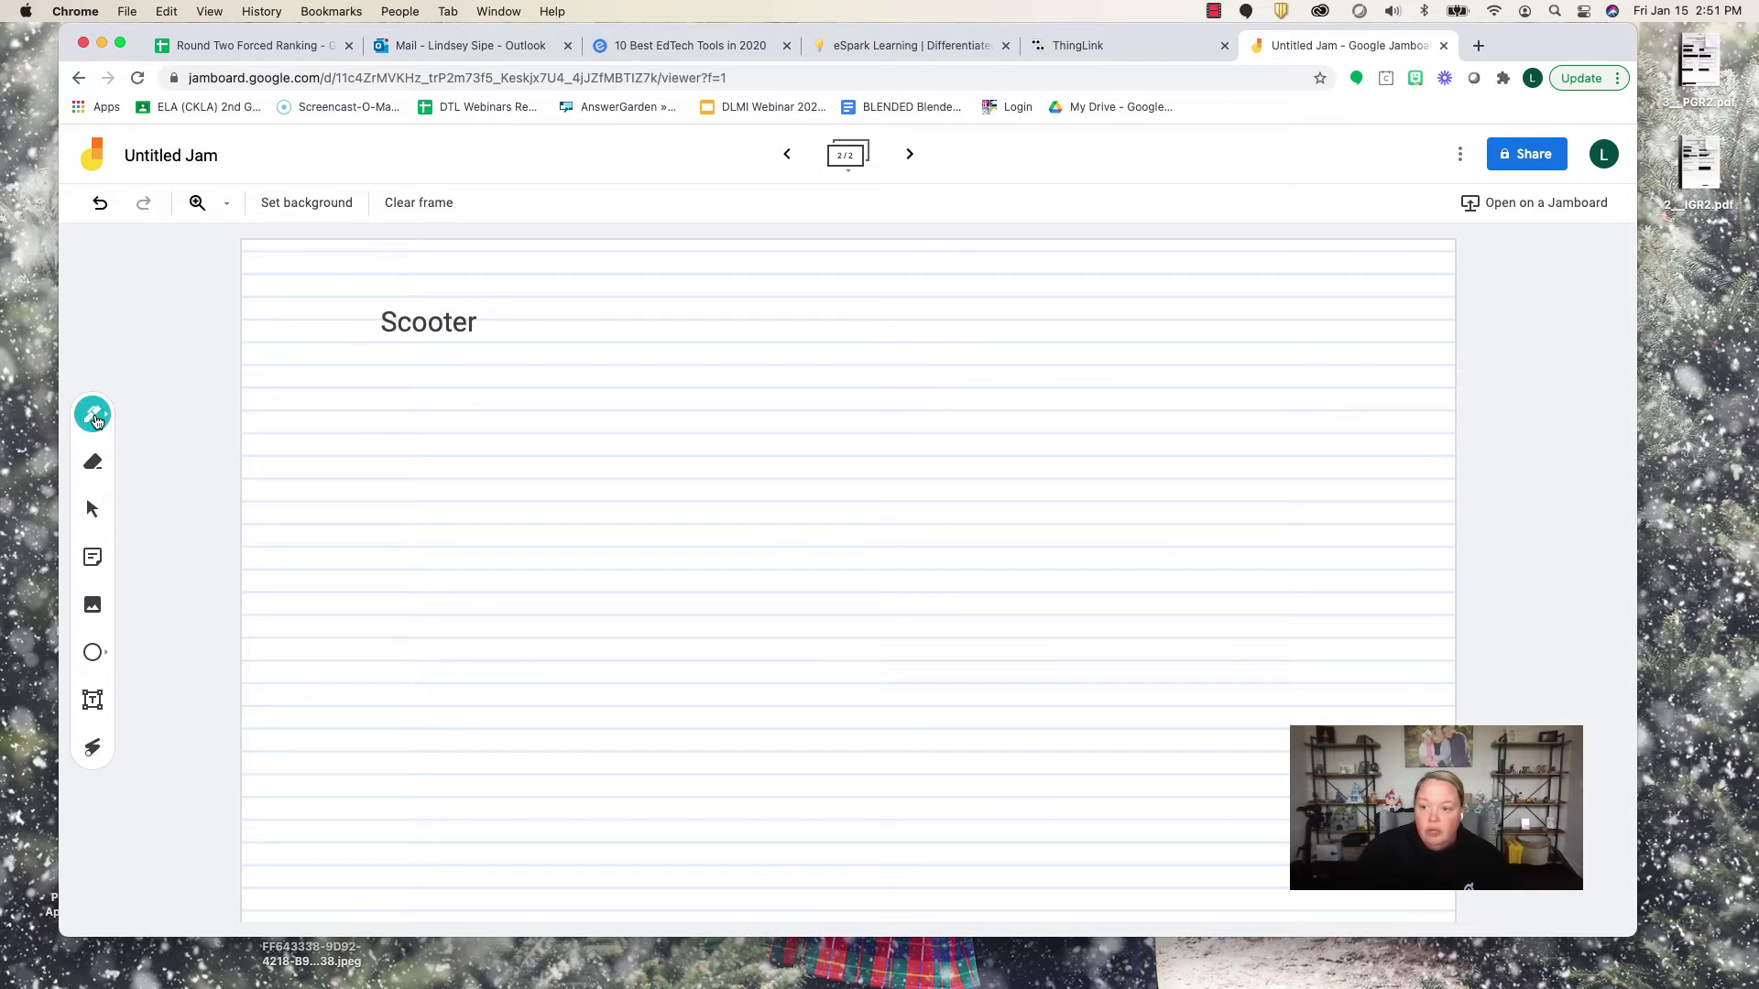
click(92, 415)
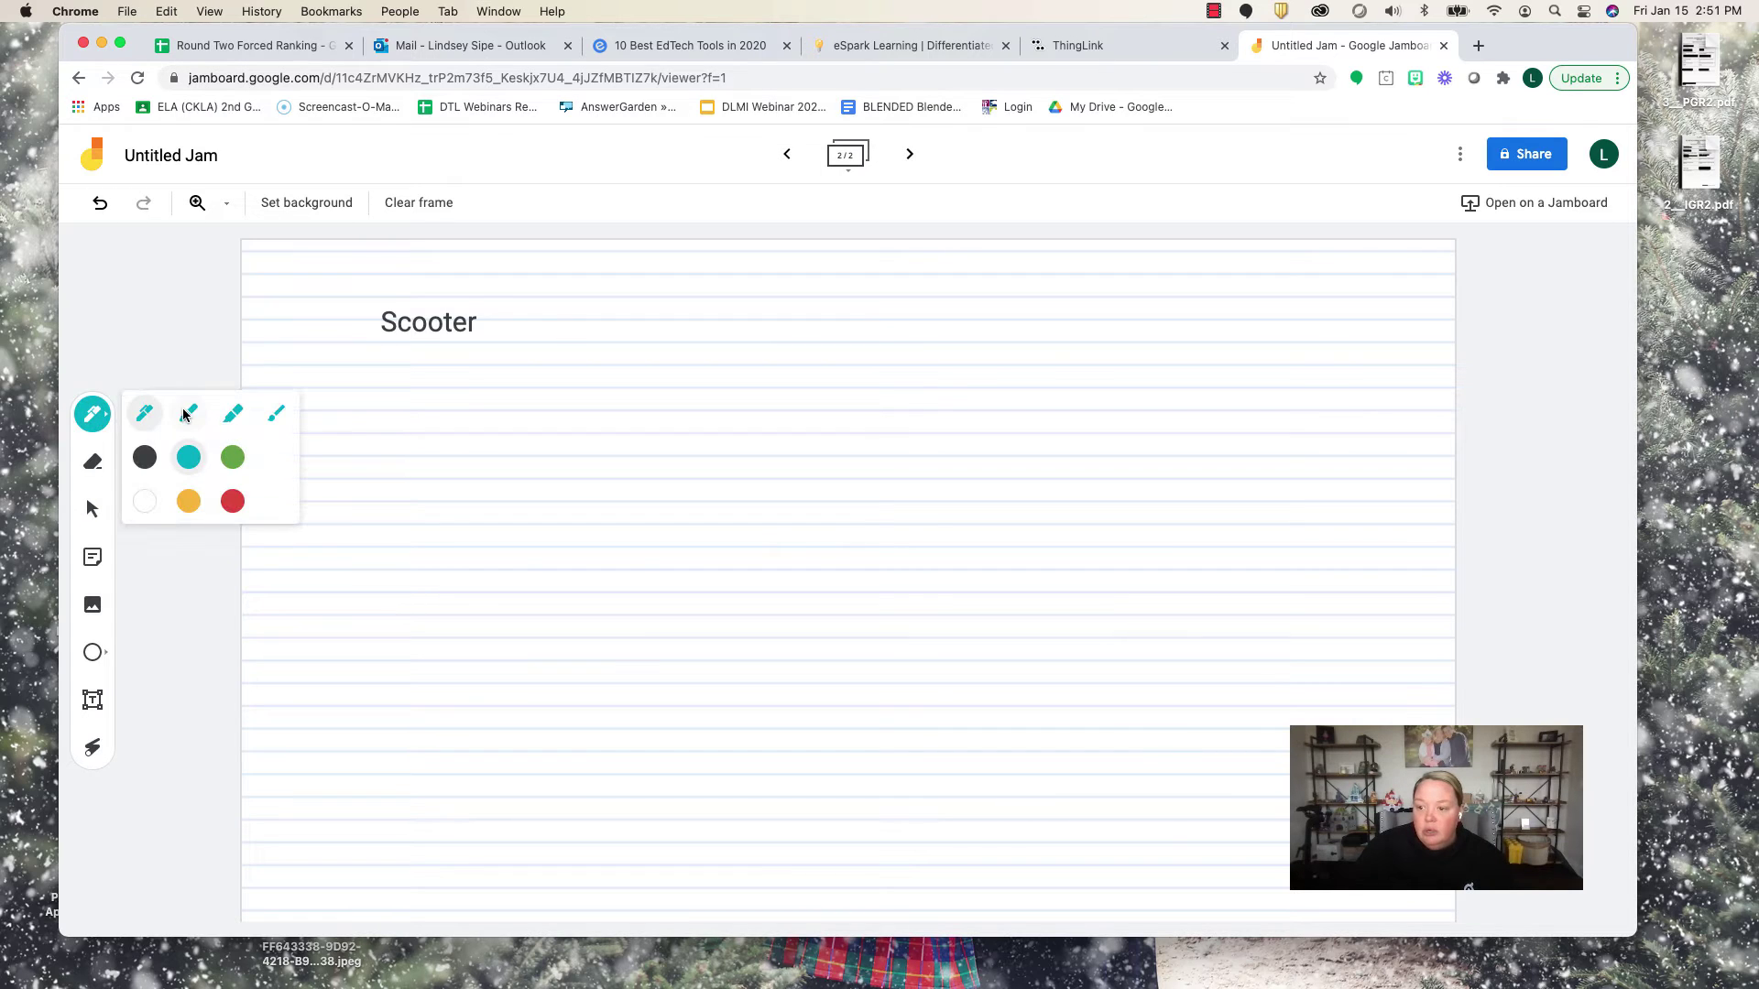
click(235, 417)
click(232, 501)
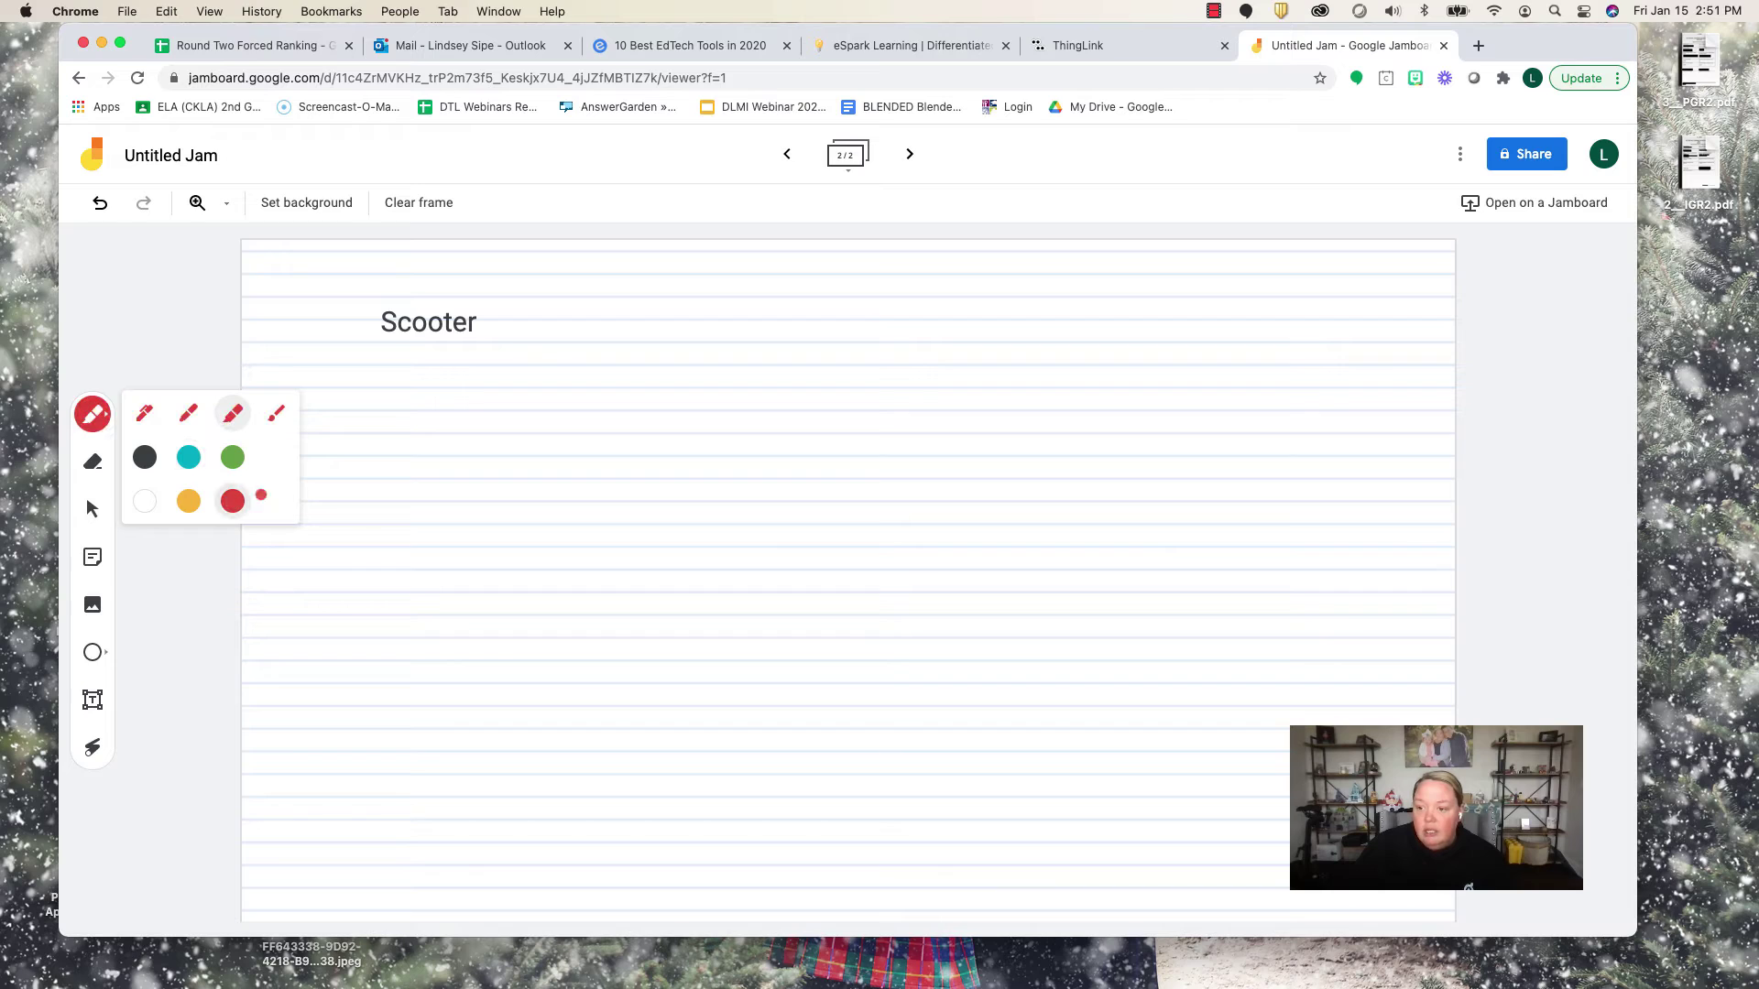
drag(454, 325, 461, 324)
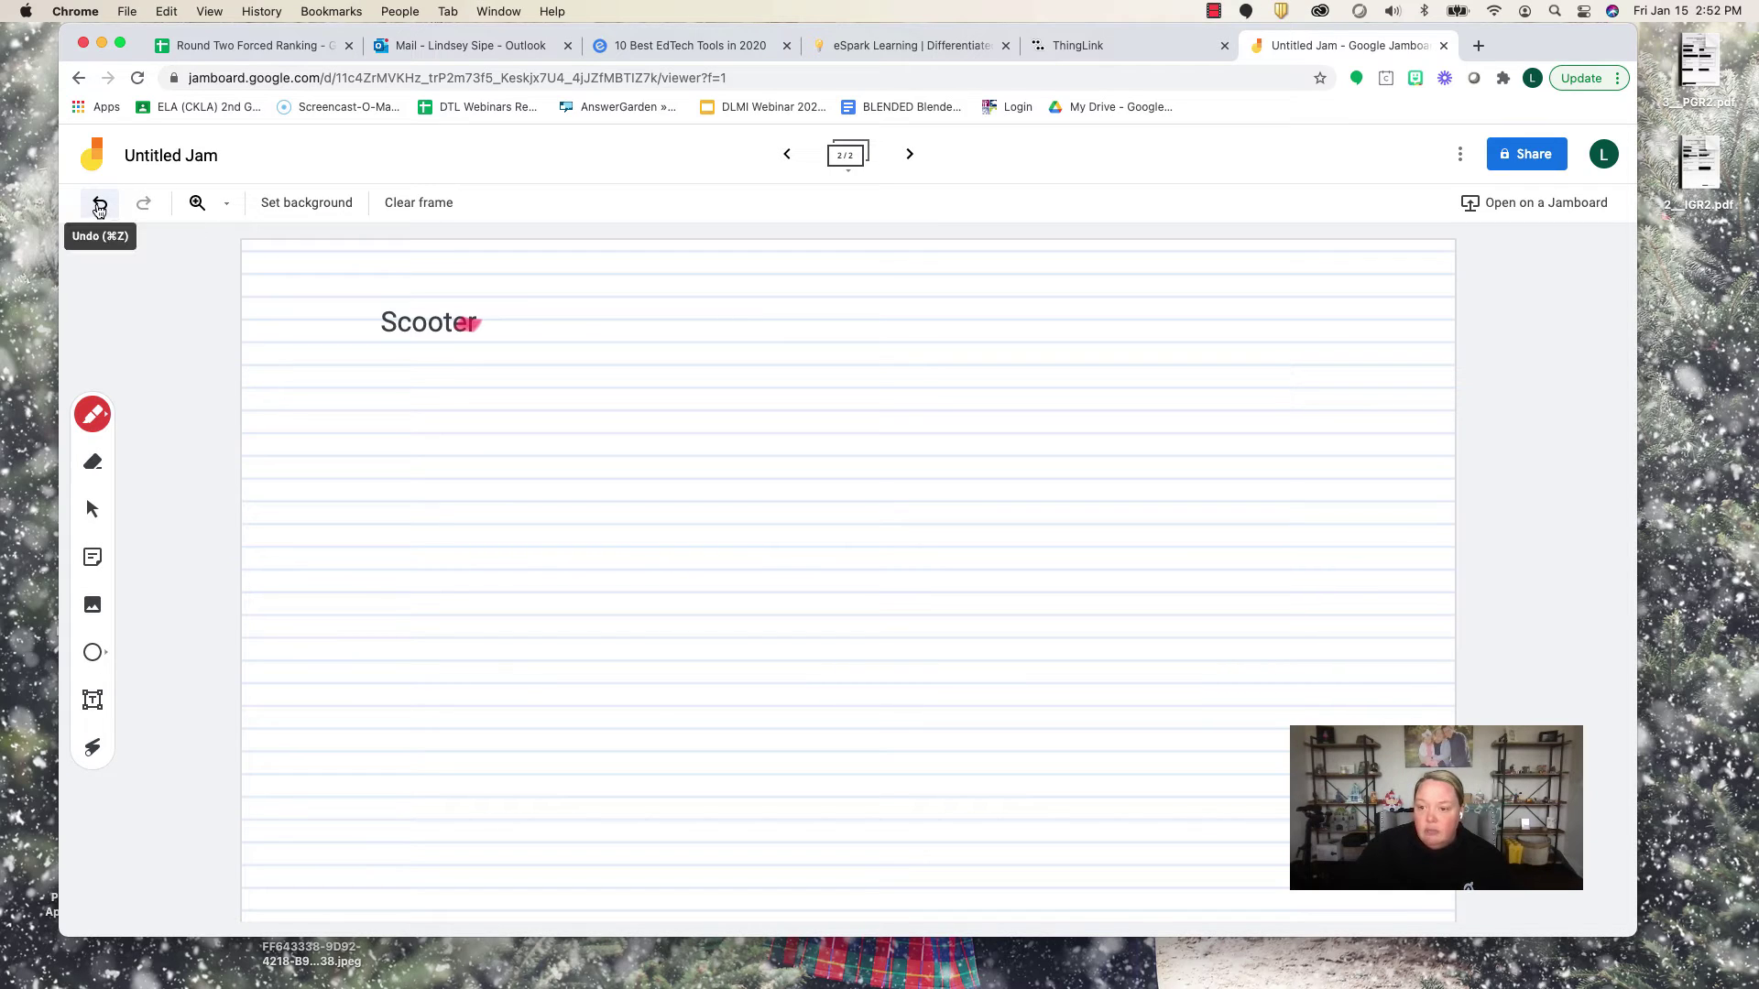
click(100, 205)
click(99, 208)
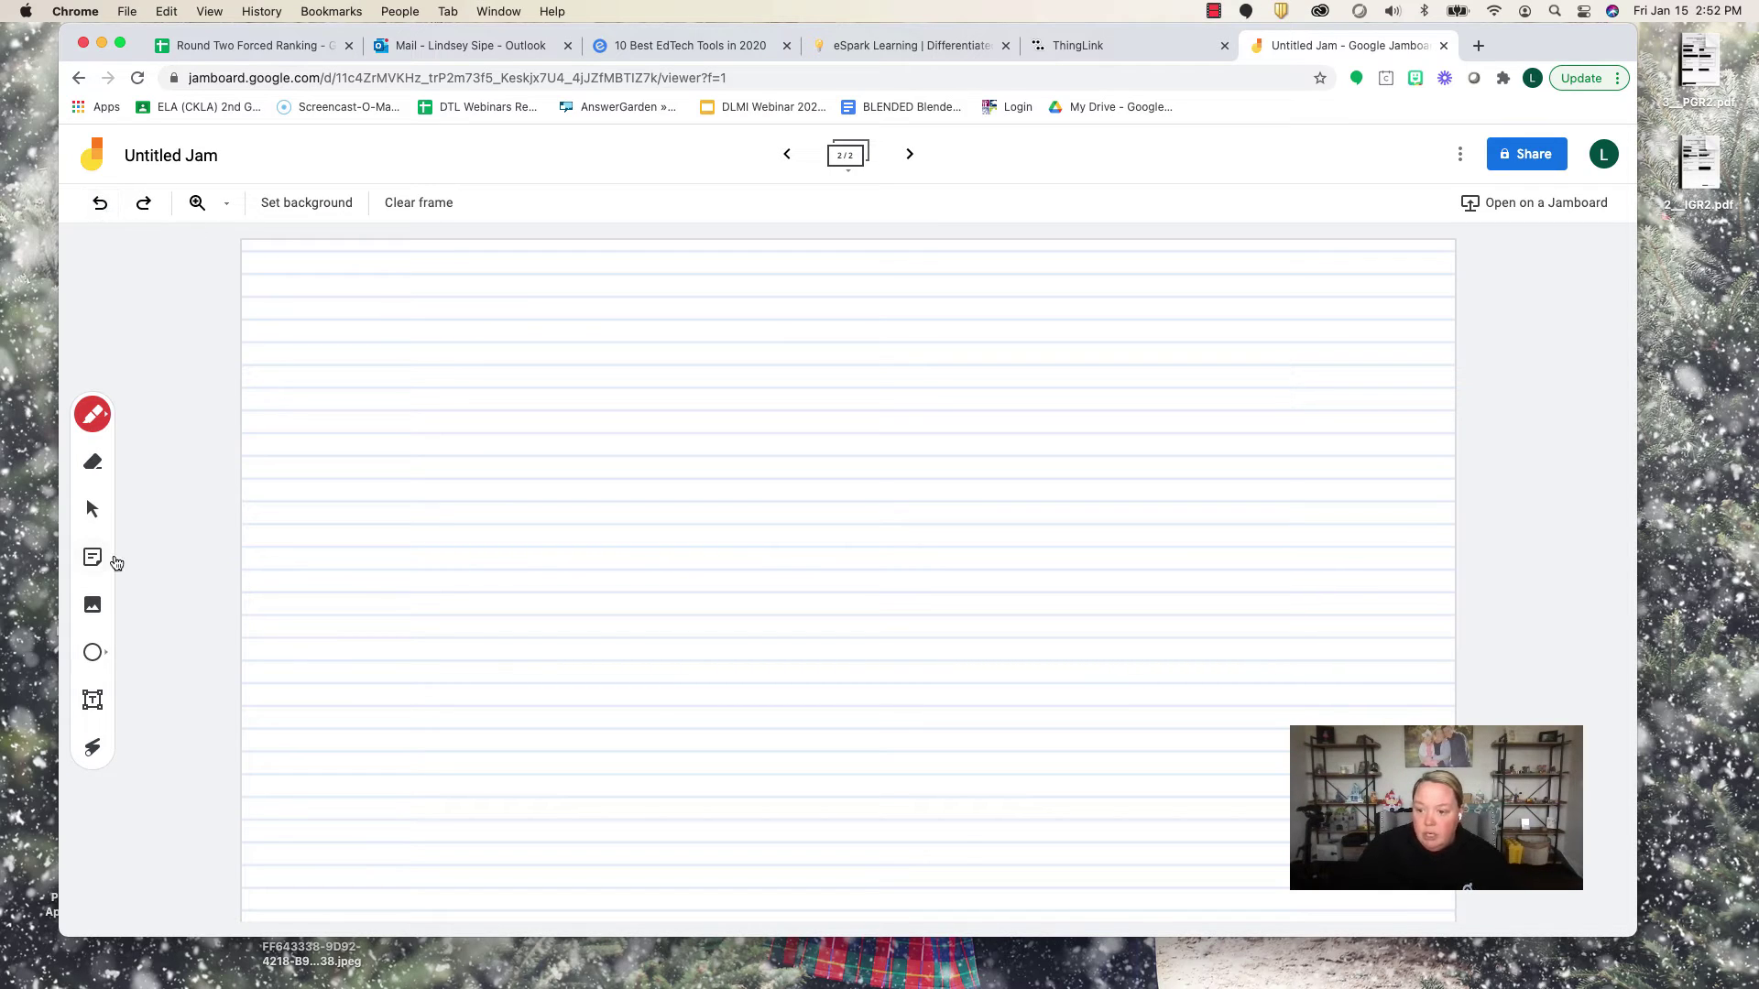
click(344, 212)
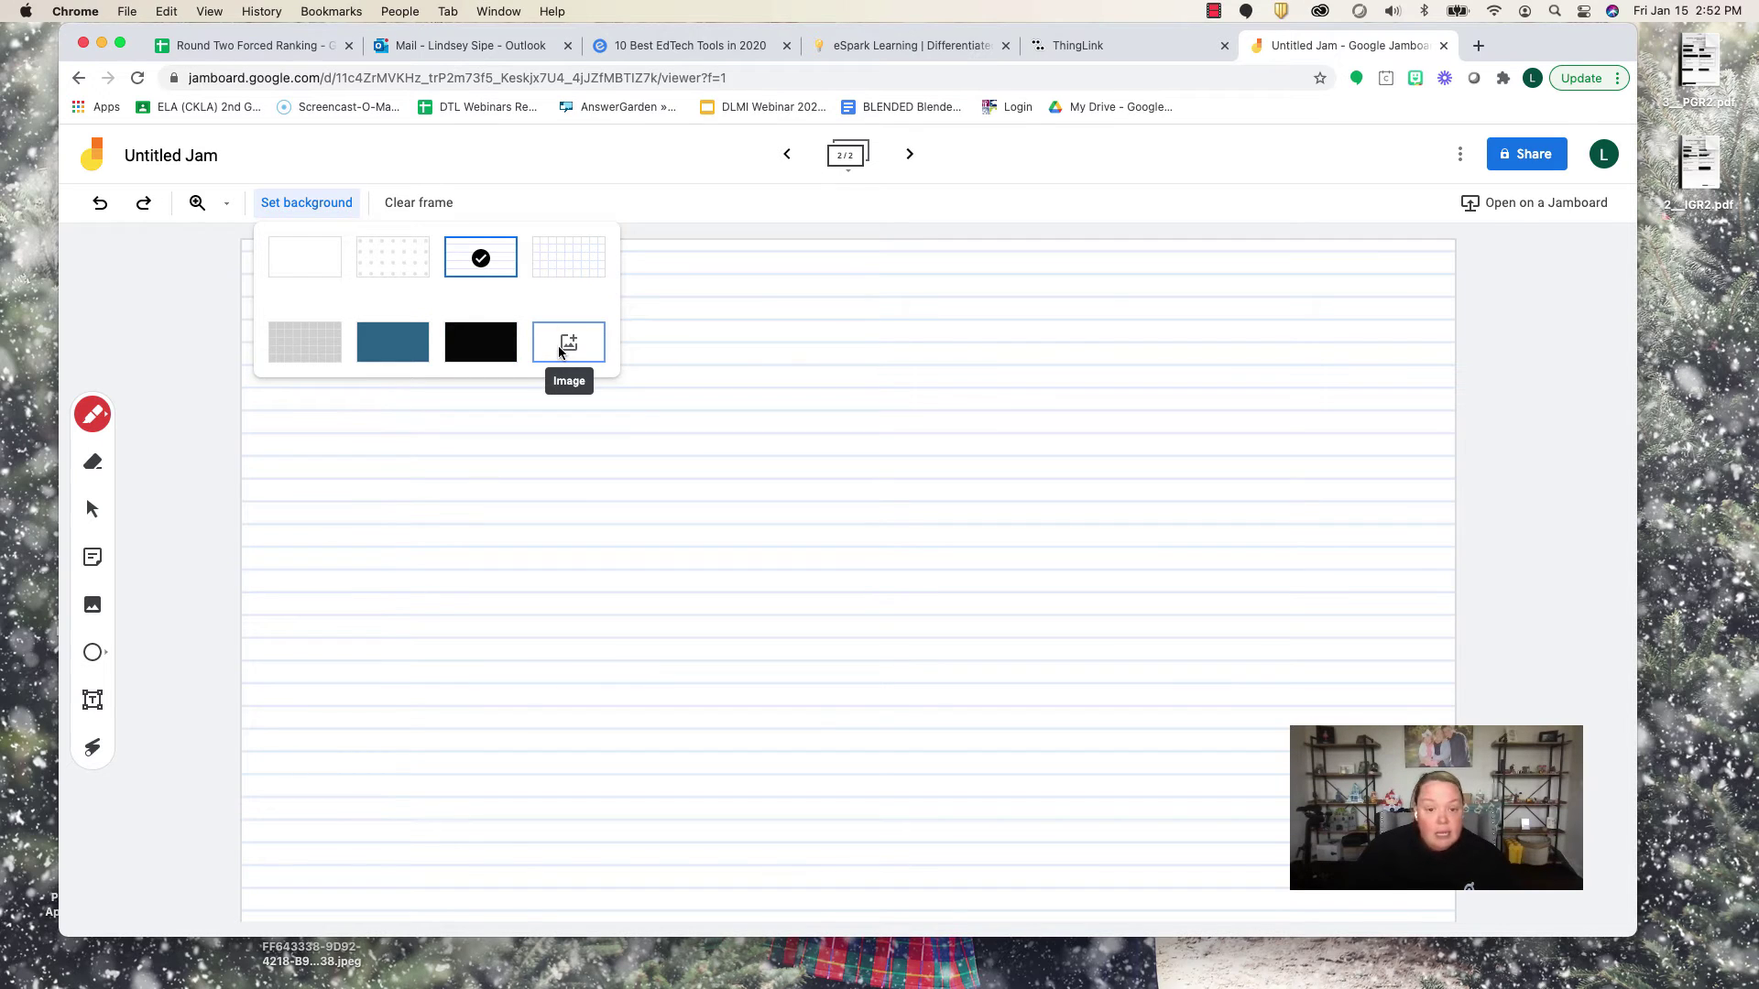
click(183, 343)
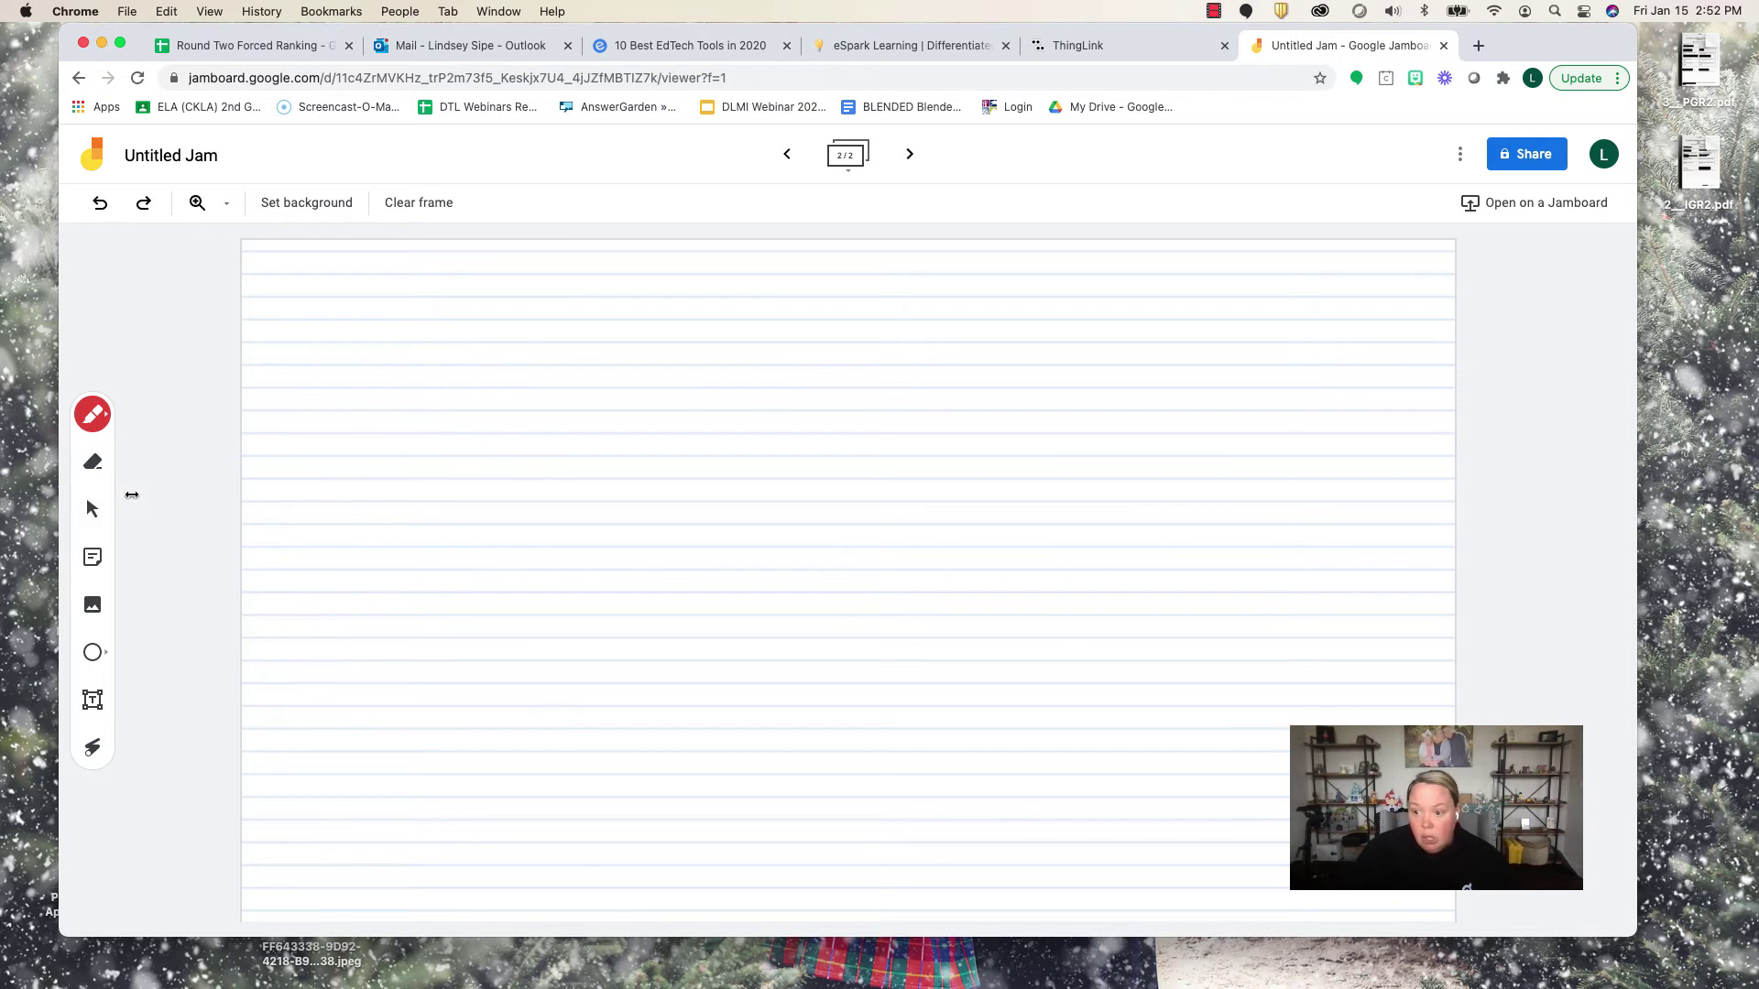
Step: Change the highlighter colour from the pen options to black
click(93, 414)
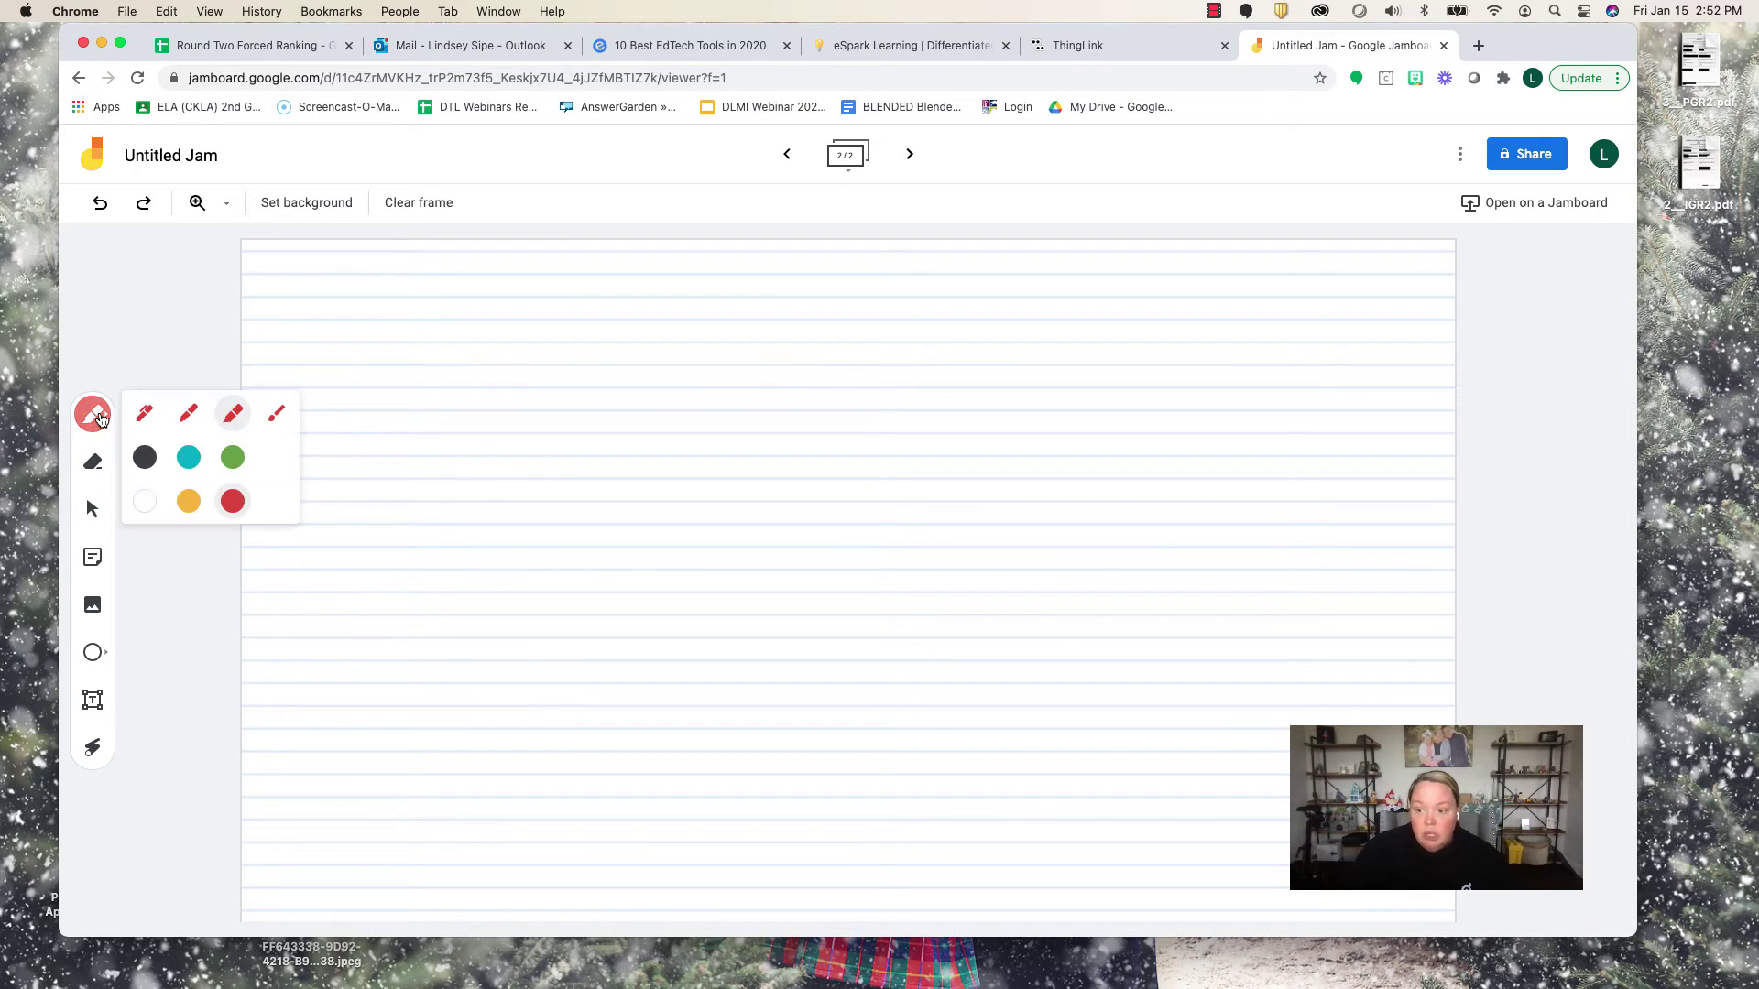
click(145, 462)
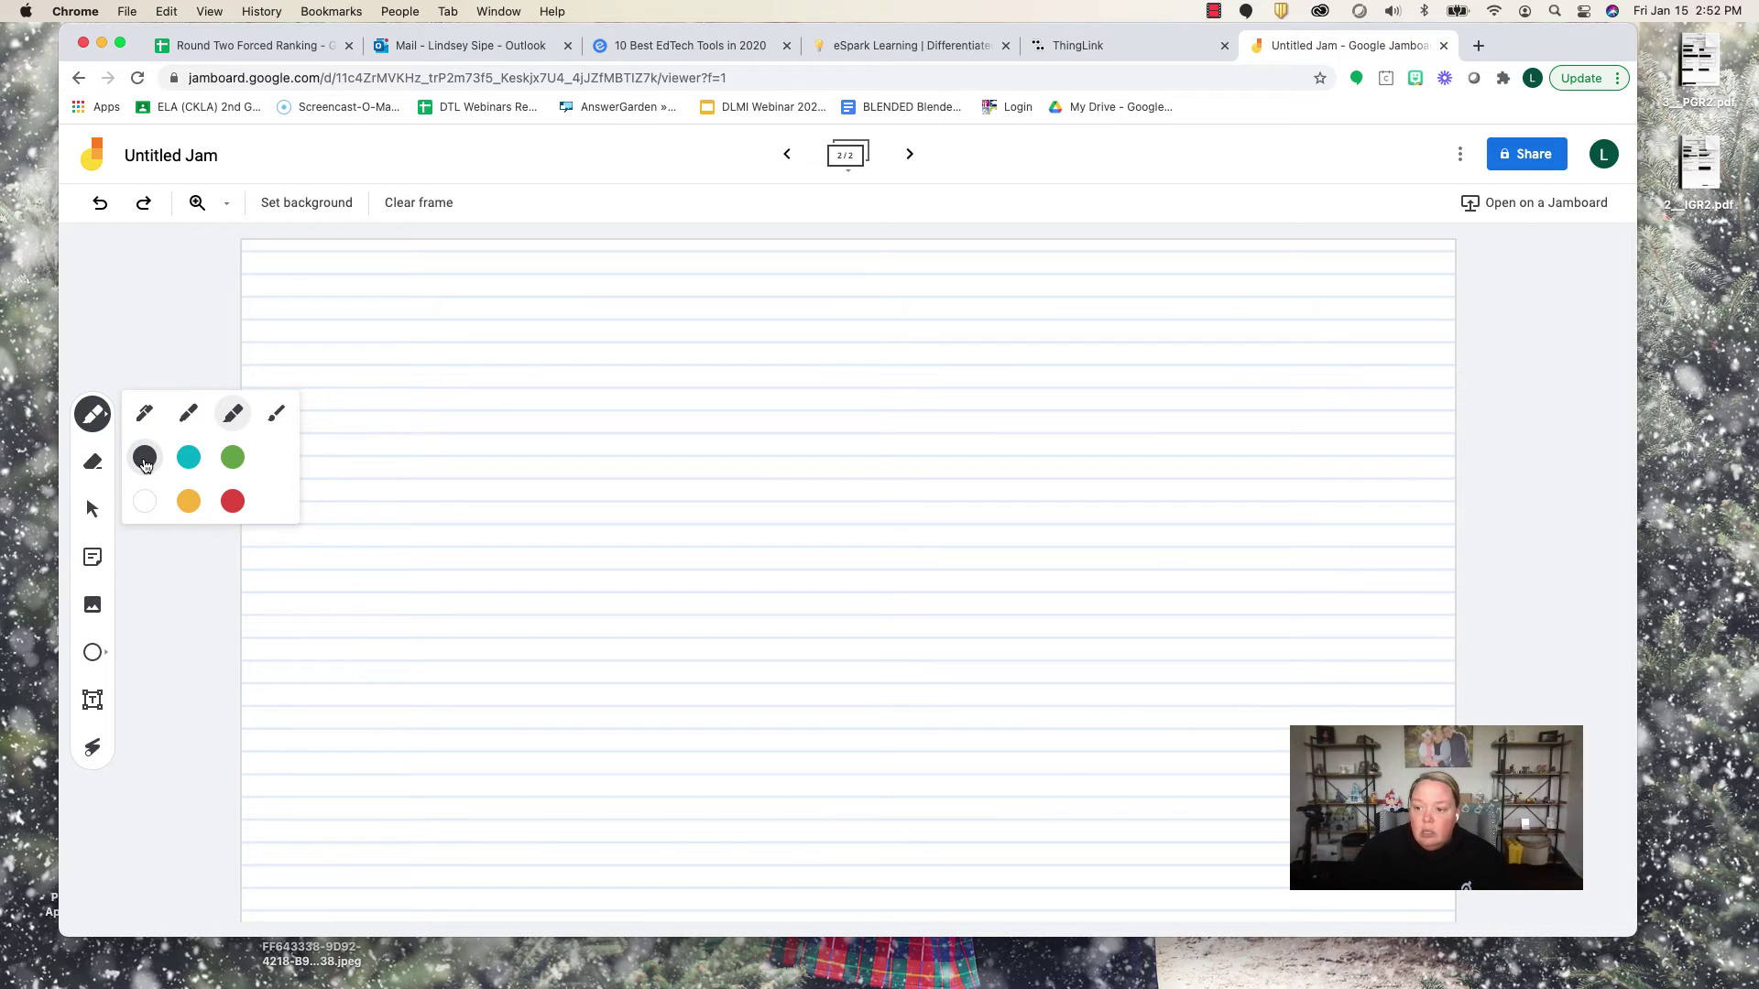
Step: Create a sticky note reading "How could you use Jamboard in your classroom to enhance engagement?"
click(93, 557)
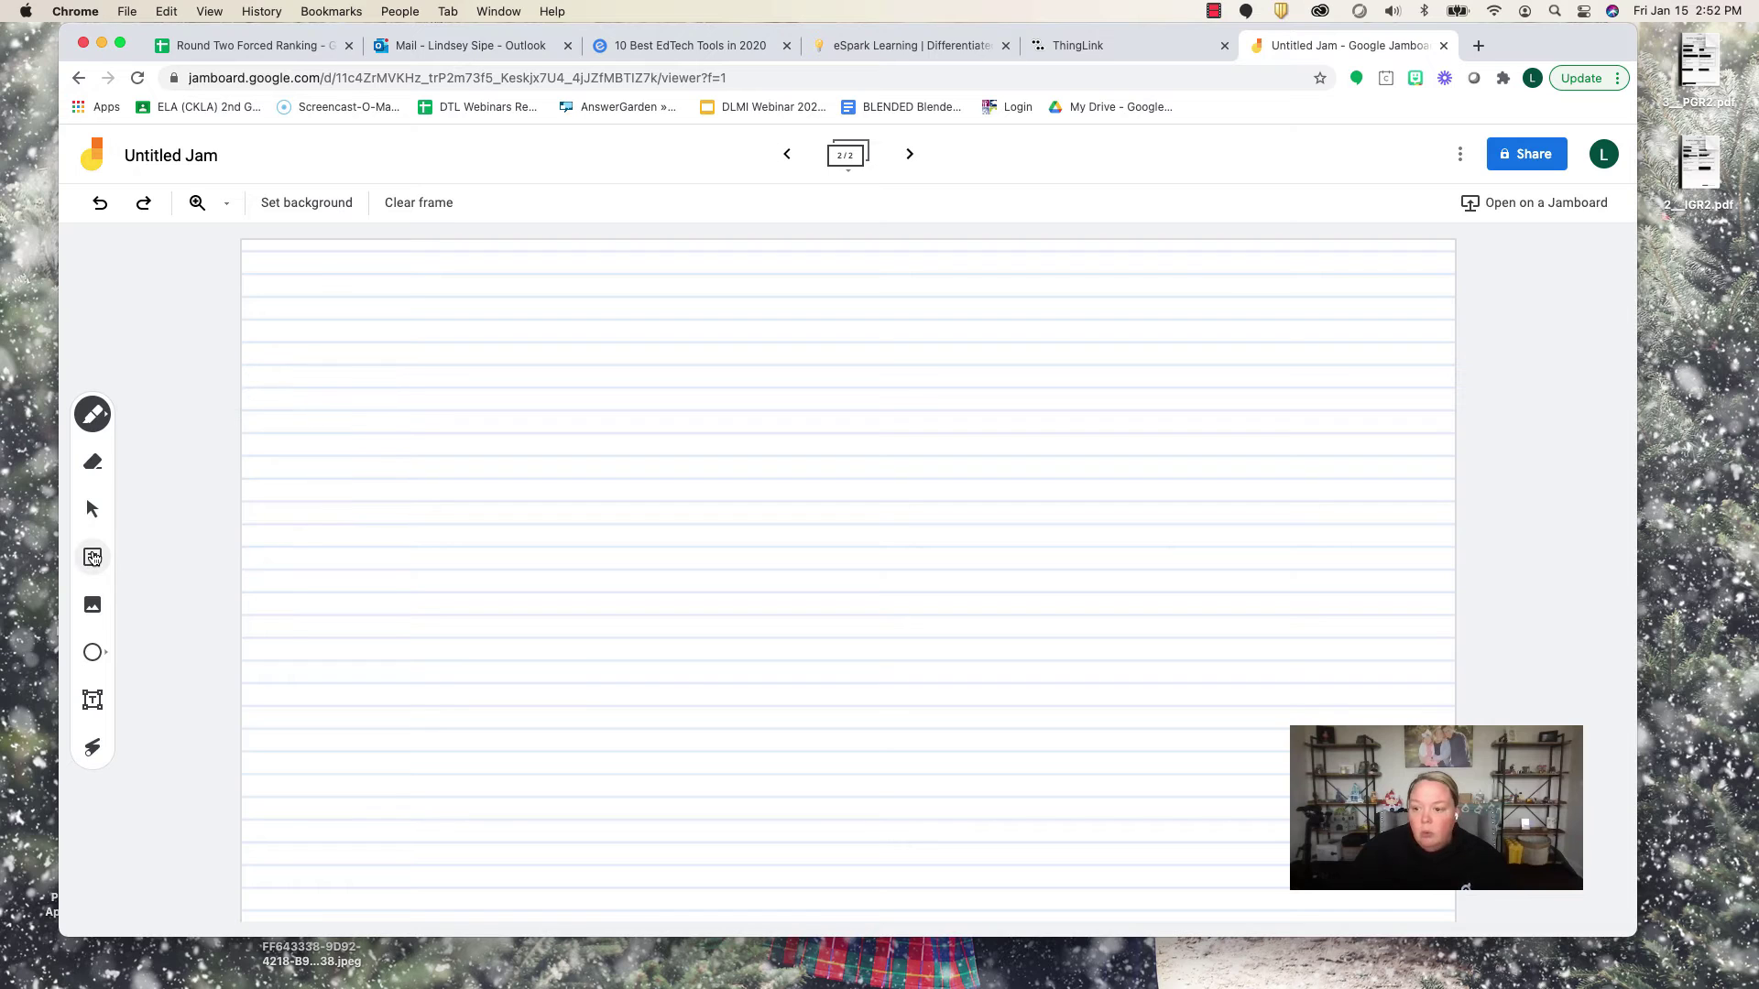
click(93, 557)
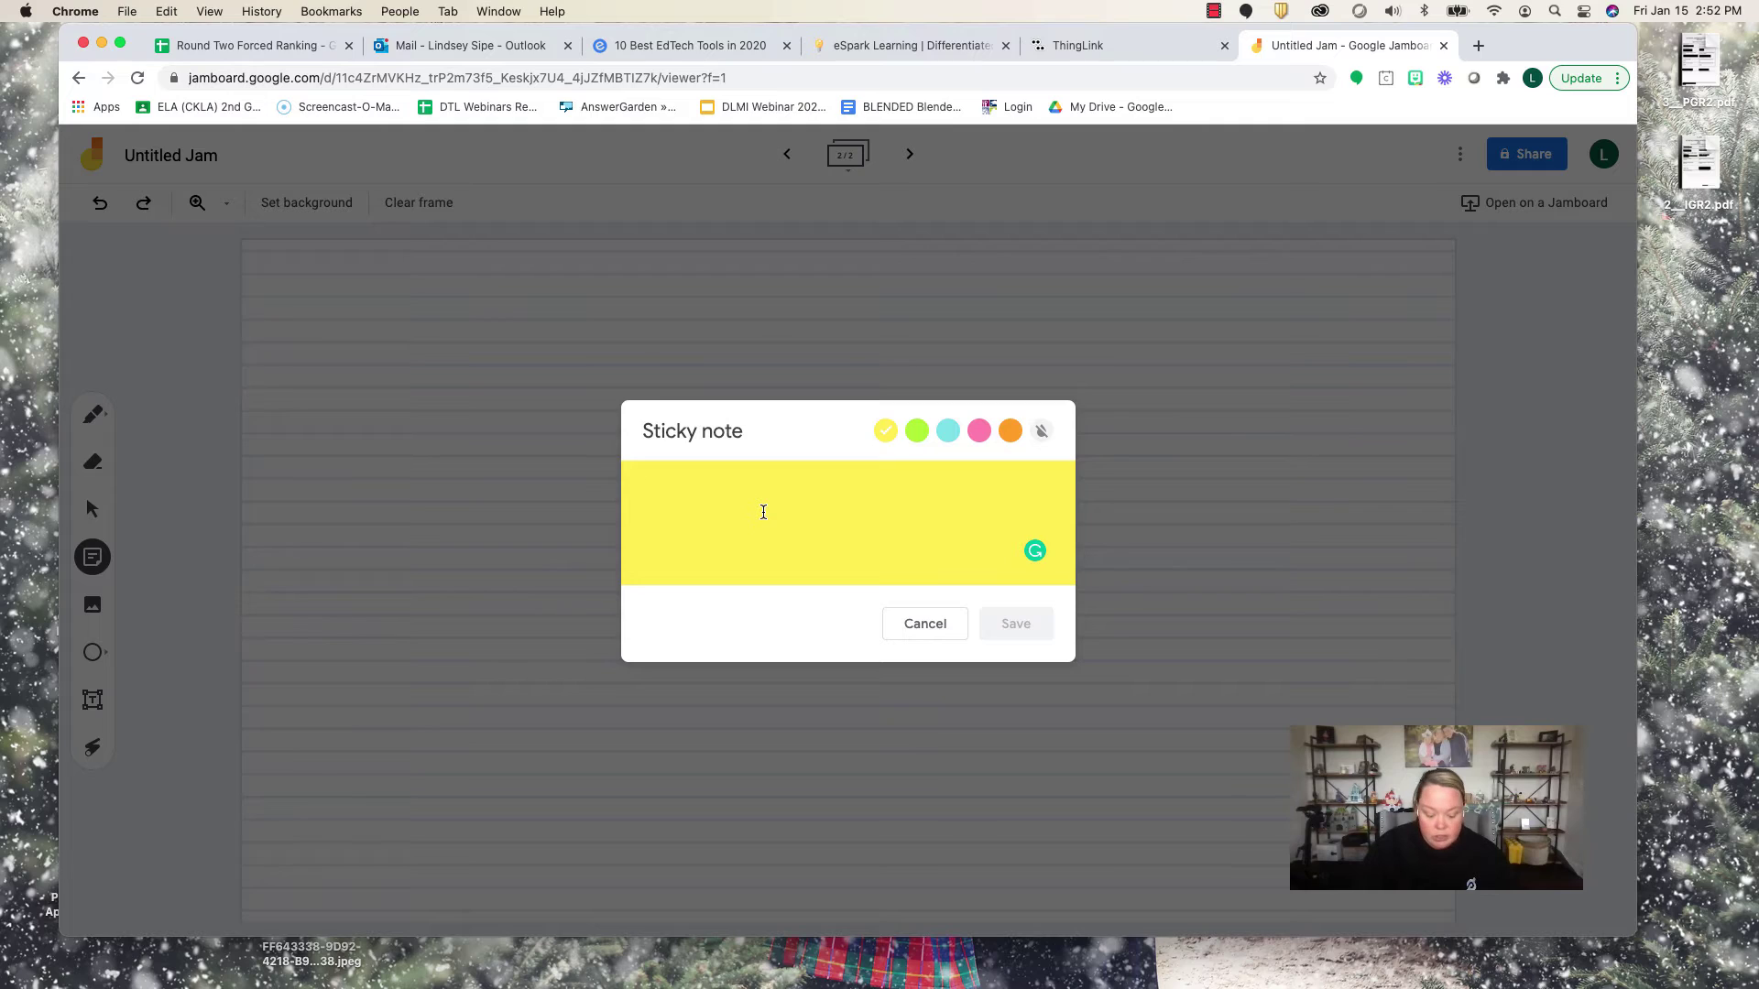
text(W)
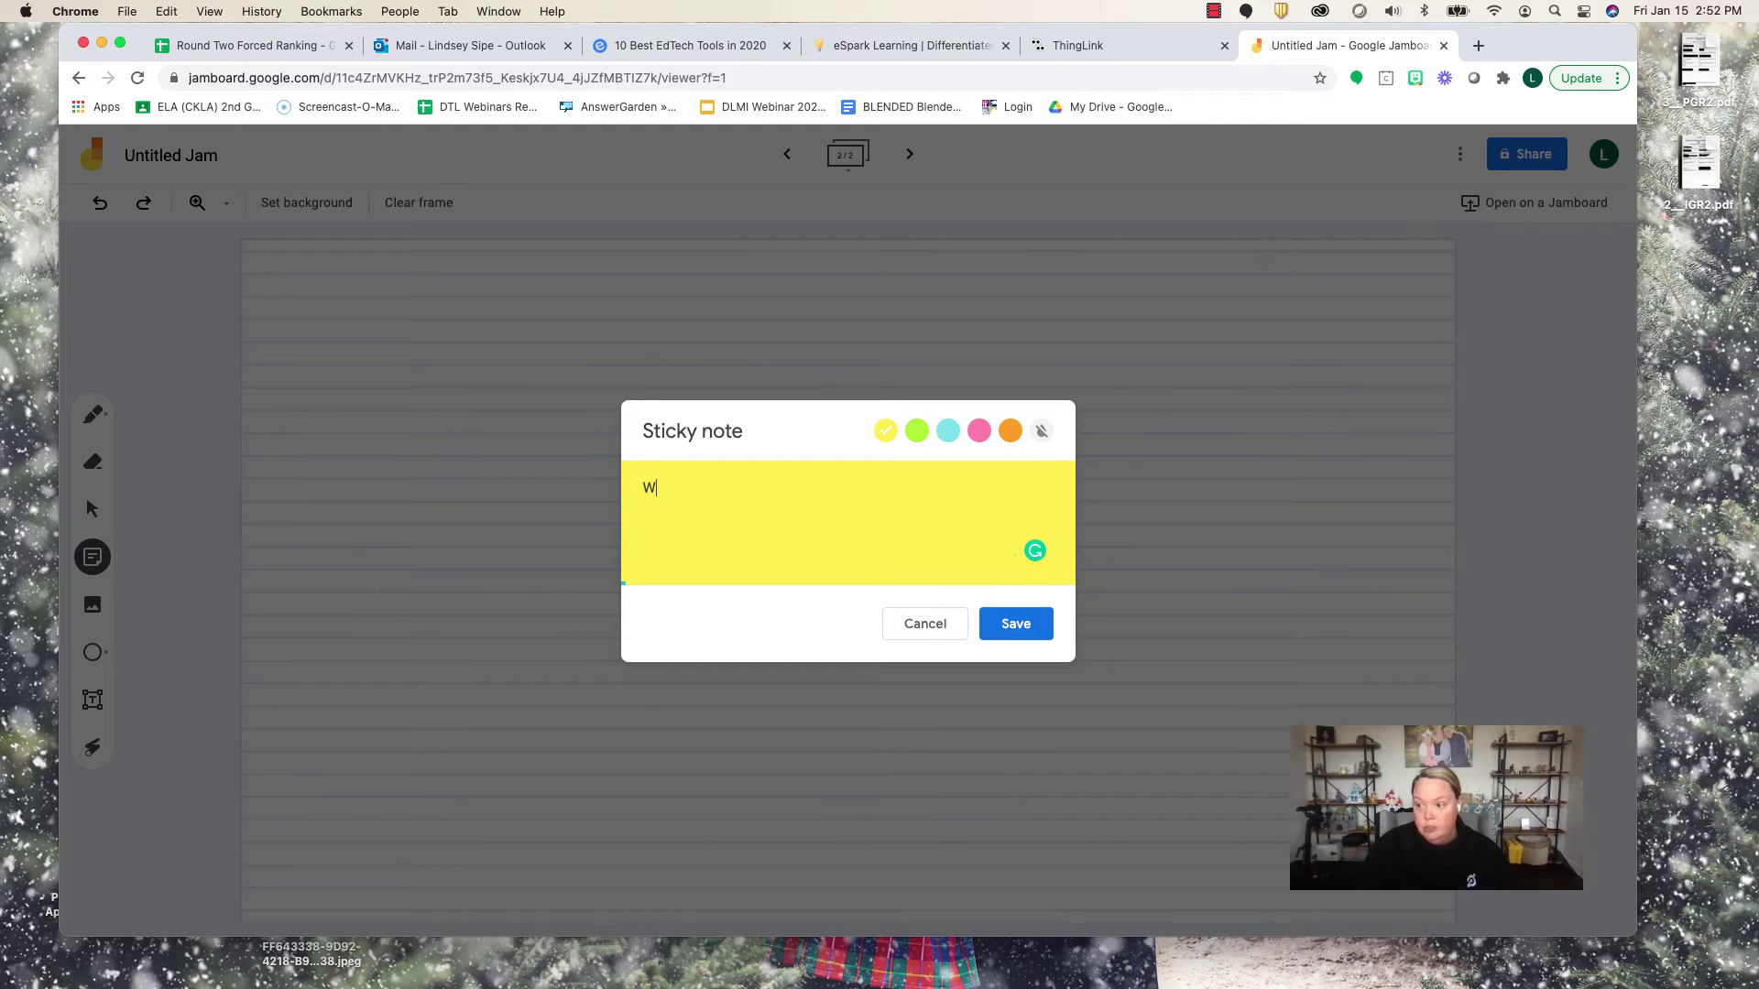
key(BackSpace)
text(How )
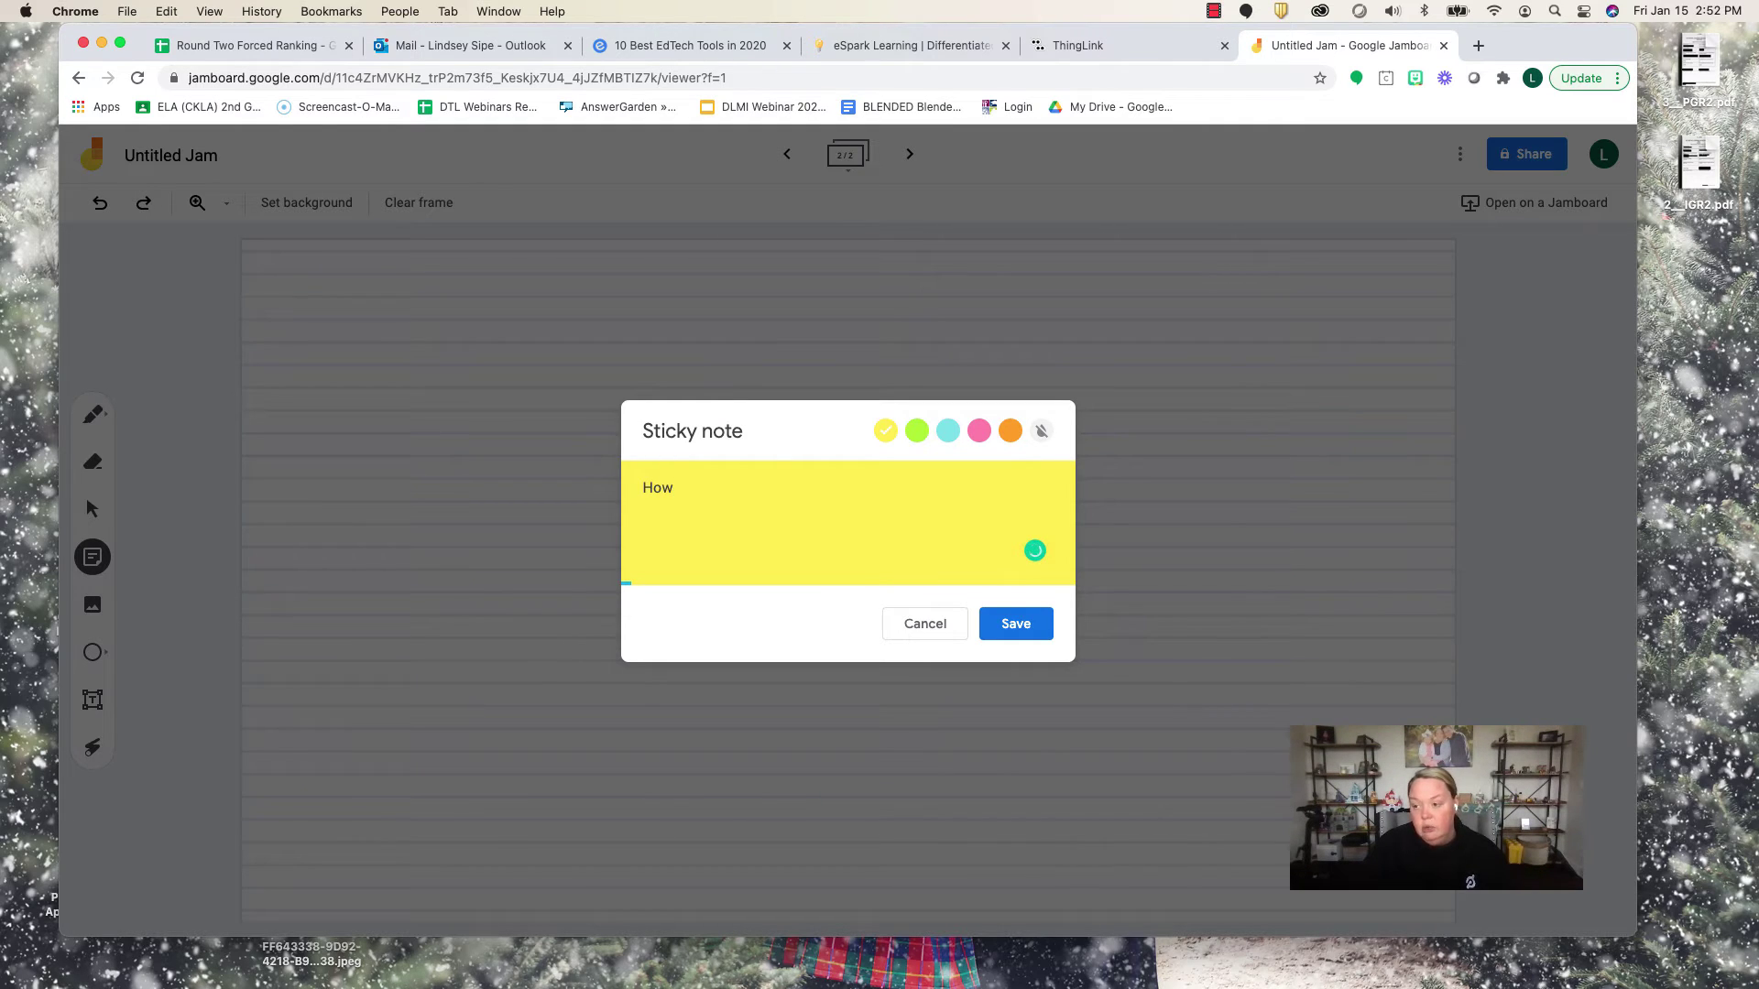
text(would yo)
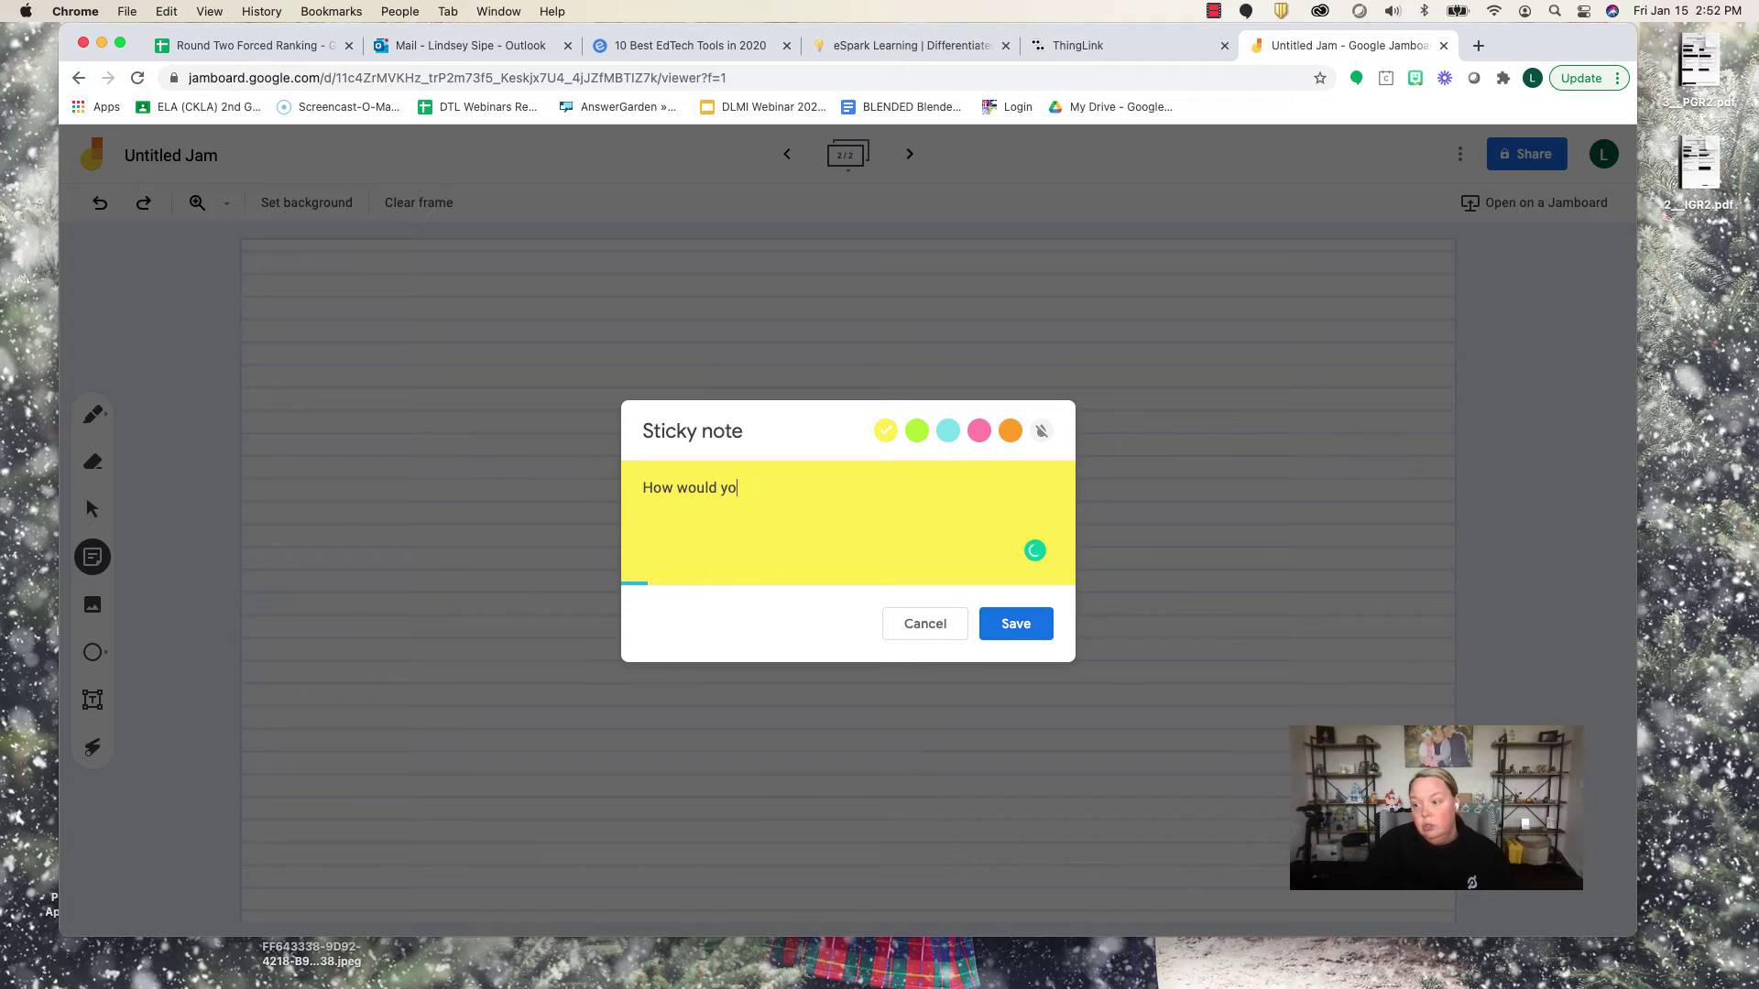
text(u use)
key(BackSpace)
key(BackSpace)
key(BackSpace)
key(BackSpace)
key(BackSpace)
key(BackSpace)
key(BackSpace)
key(BackSpace)
key(BackSpace)
key(BackSpace)
key(BackSpace)
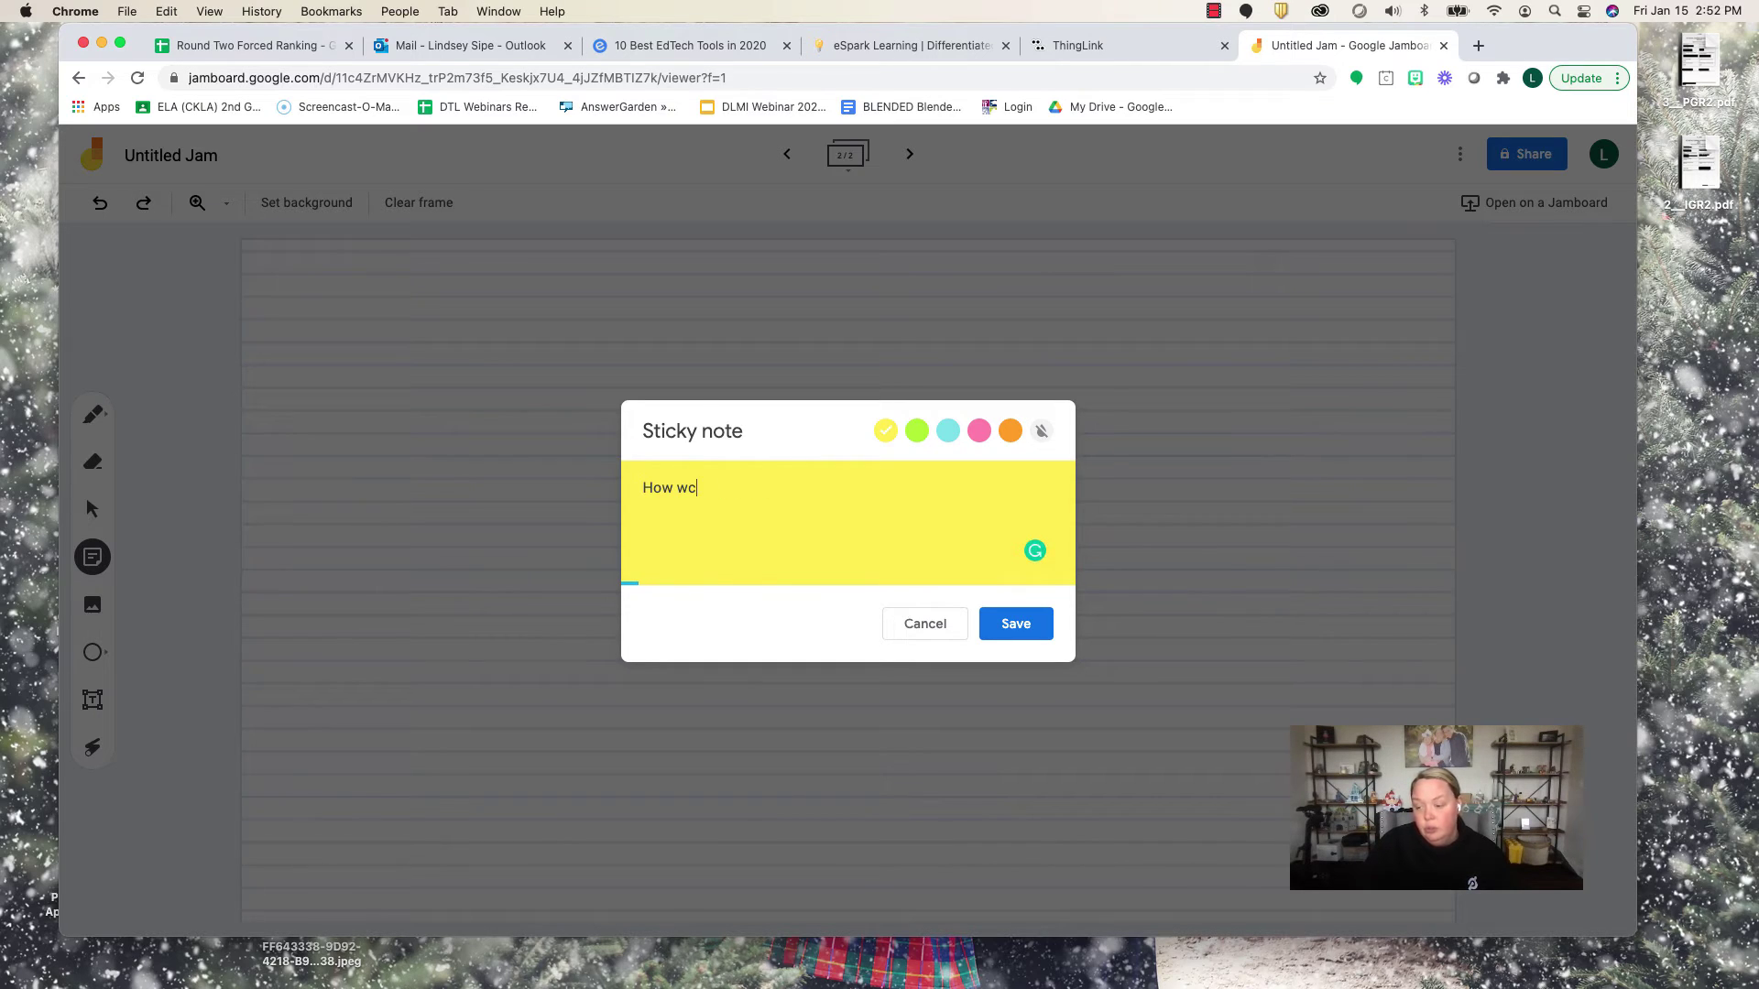
key(BackSpace)
text(could you)
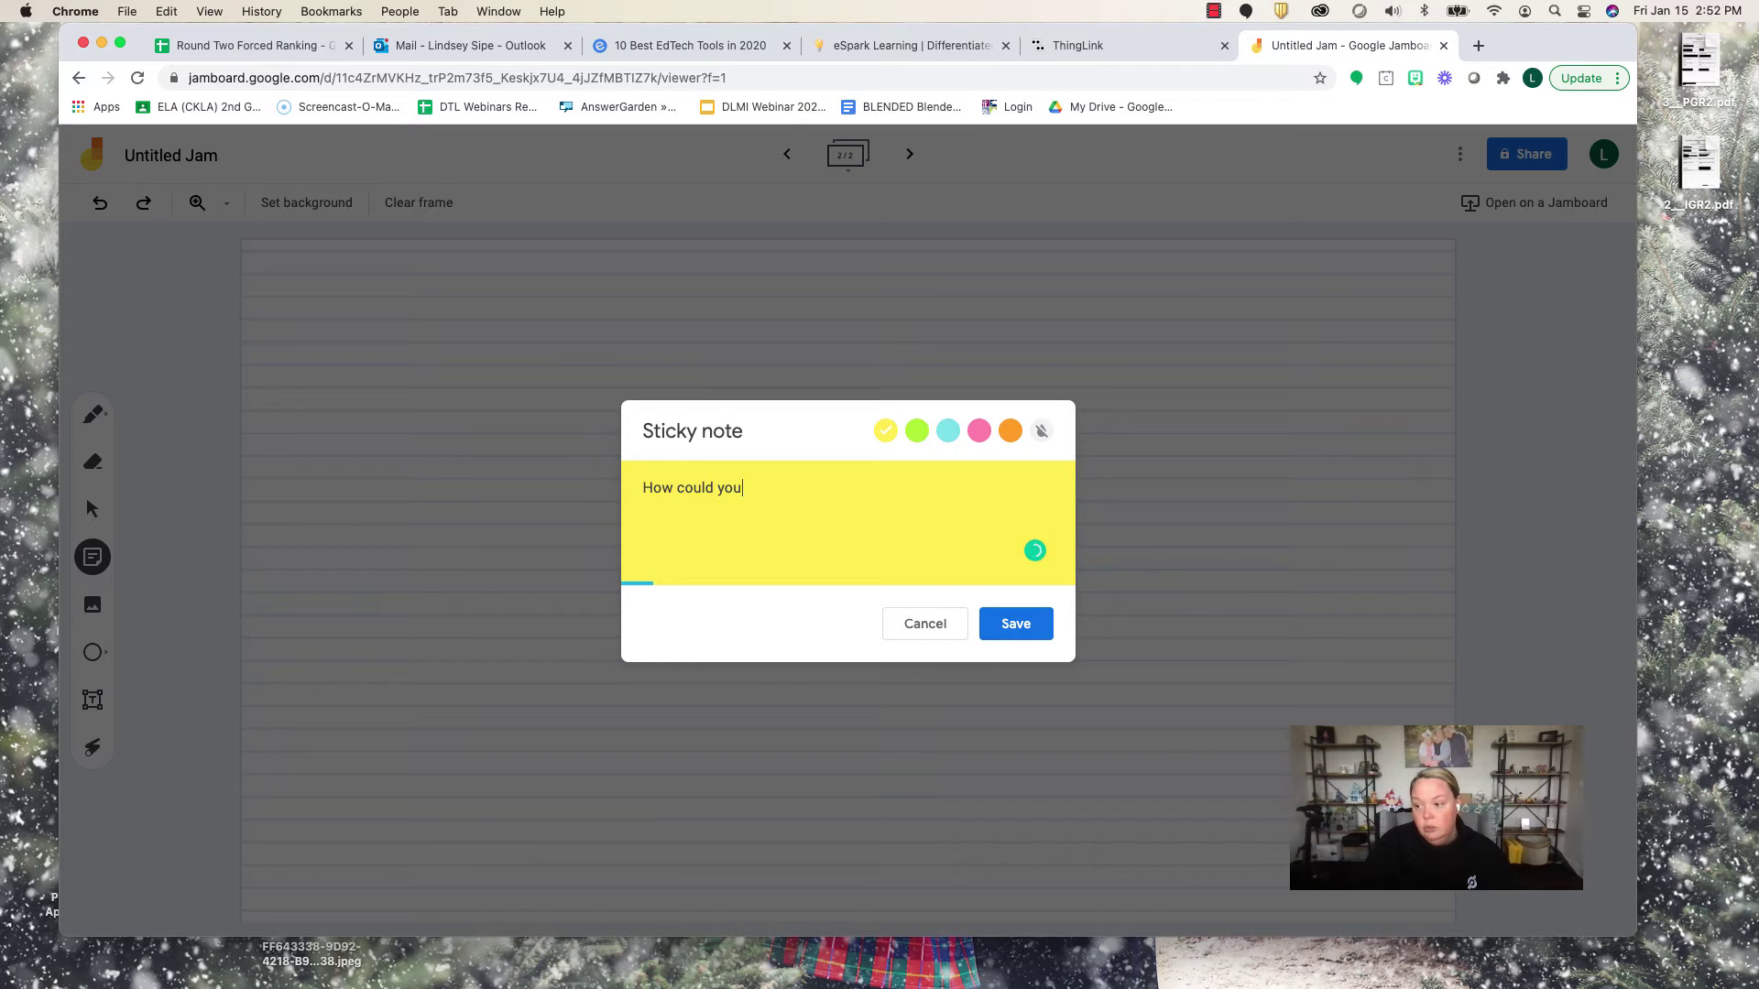
text( use Jamboard )
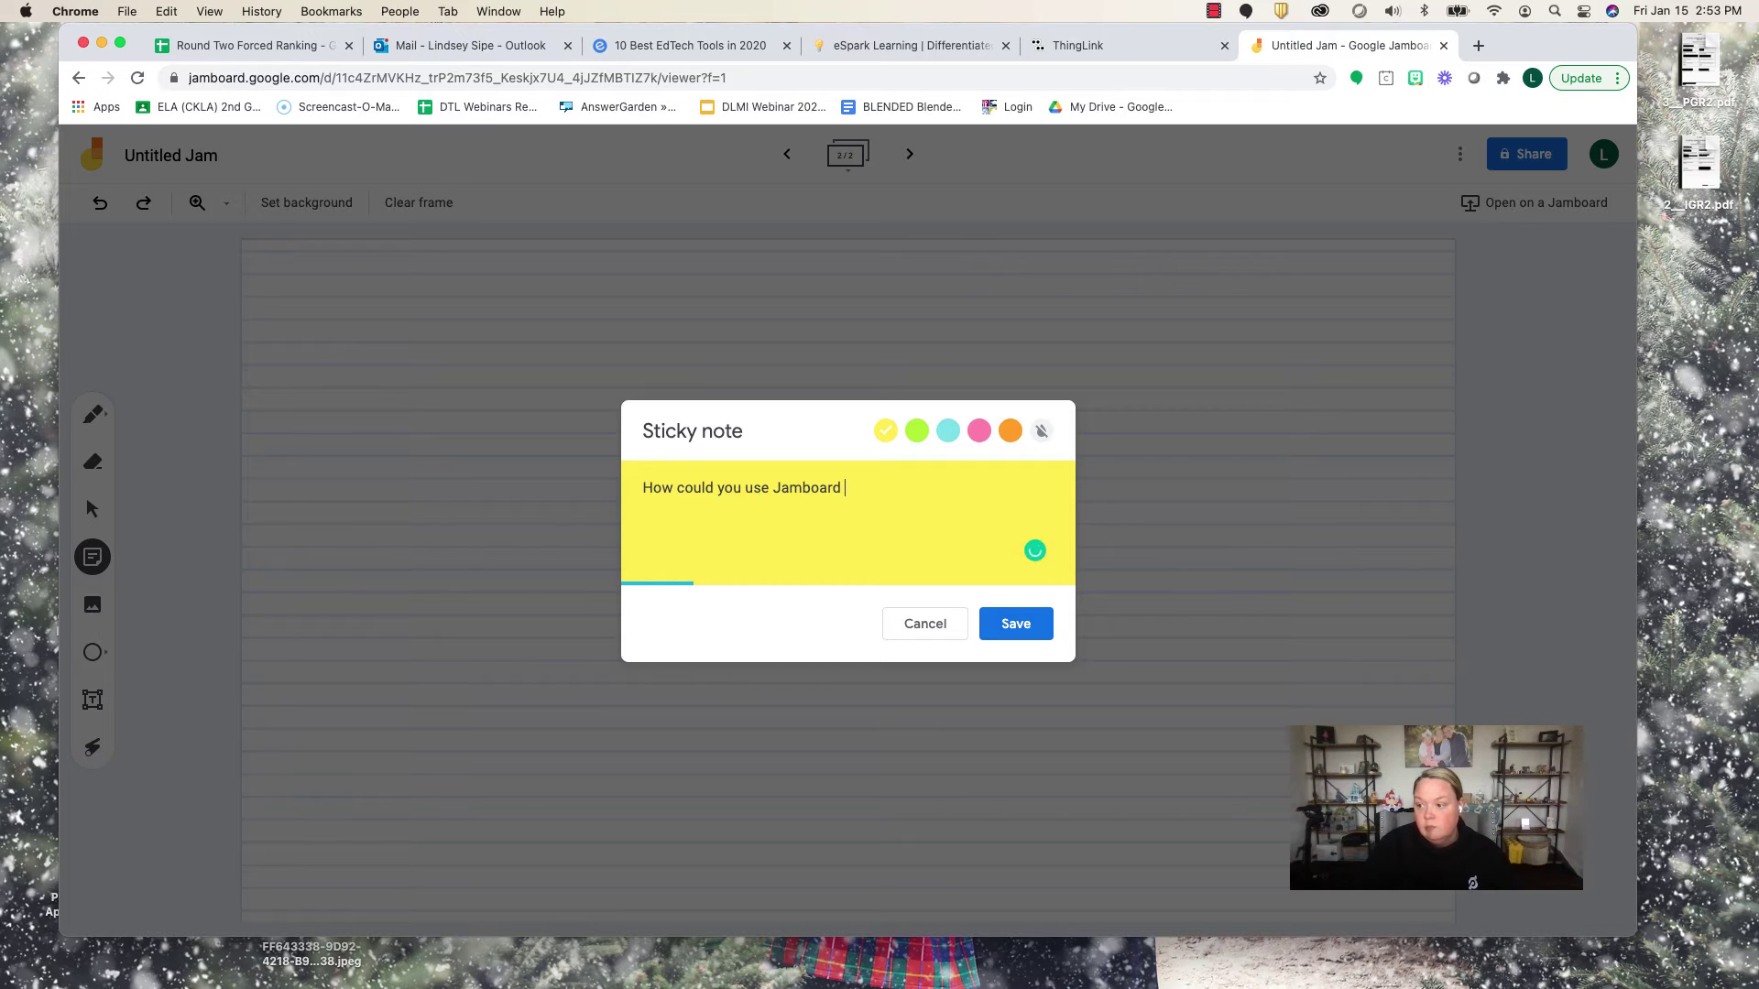
text(to in your clas)
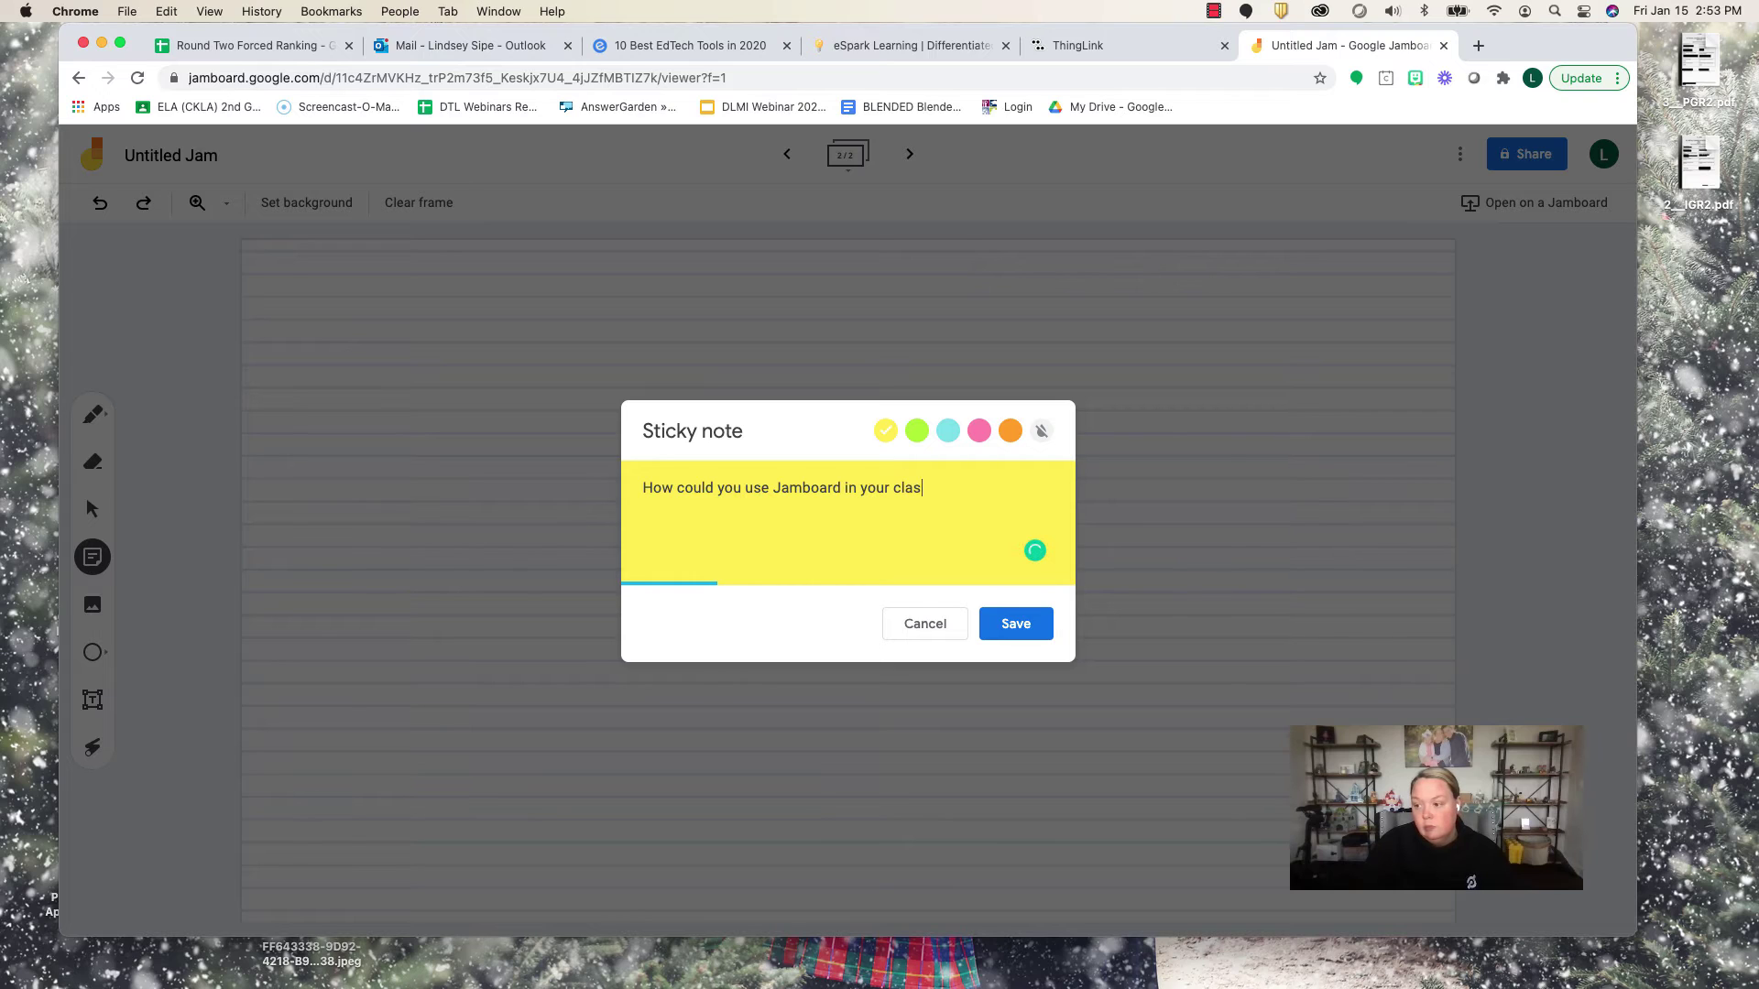
text(sroom to enhanse)
key(BackSpace)
key(BackSpace)
text(ce engagm)
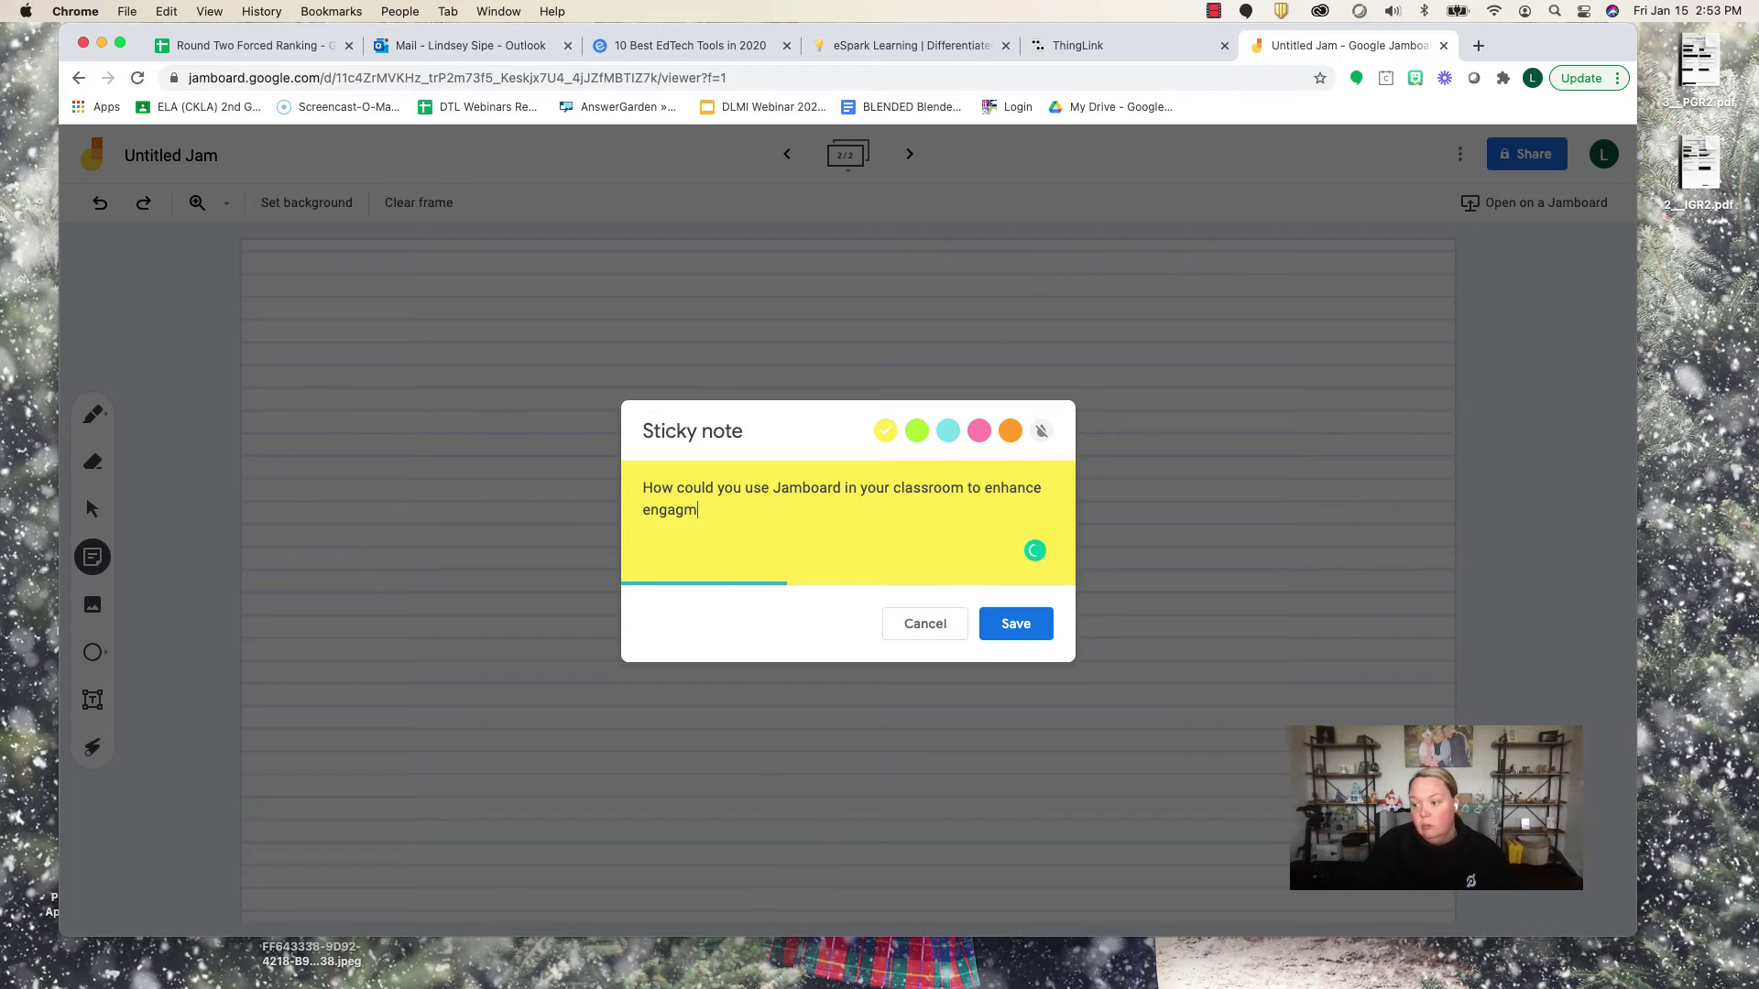
key(BackSpace)
text(ement?)
Step: Try the orange, pink and transparent colours on the sticky note, and save it in yellow
click(1009, 431)
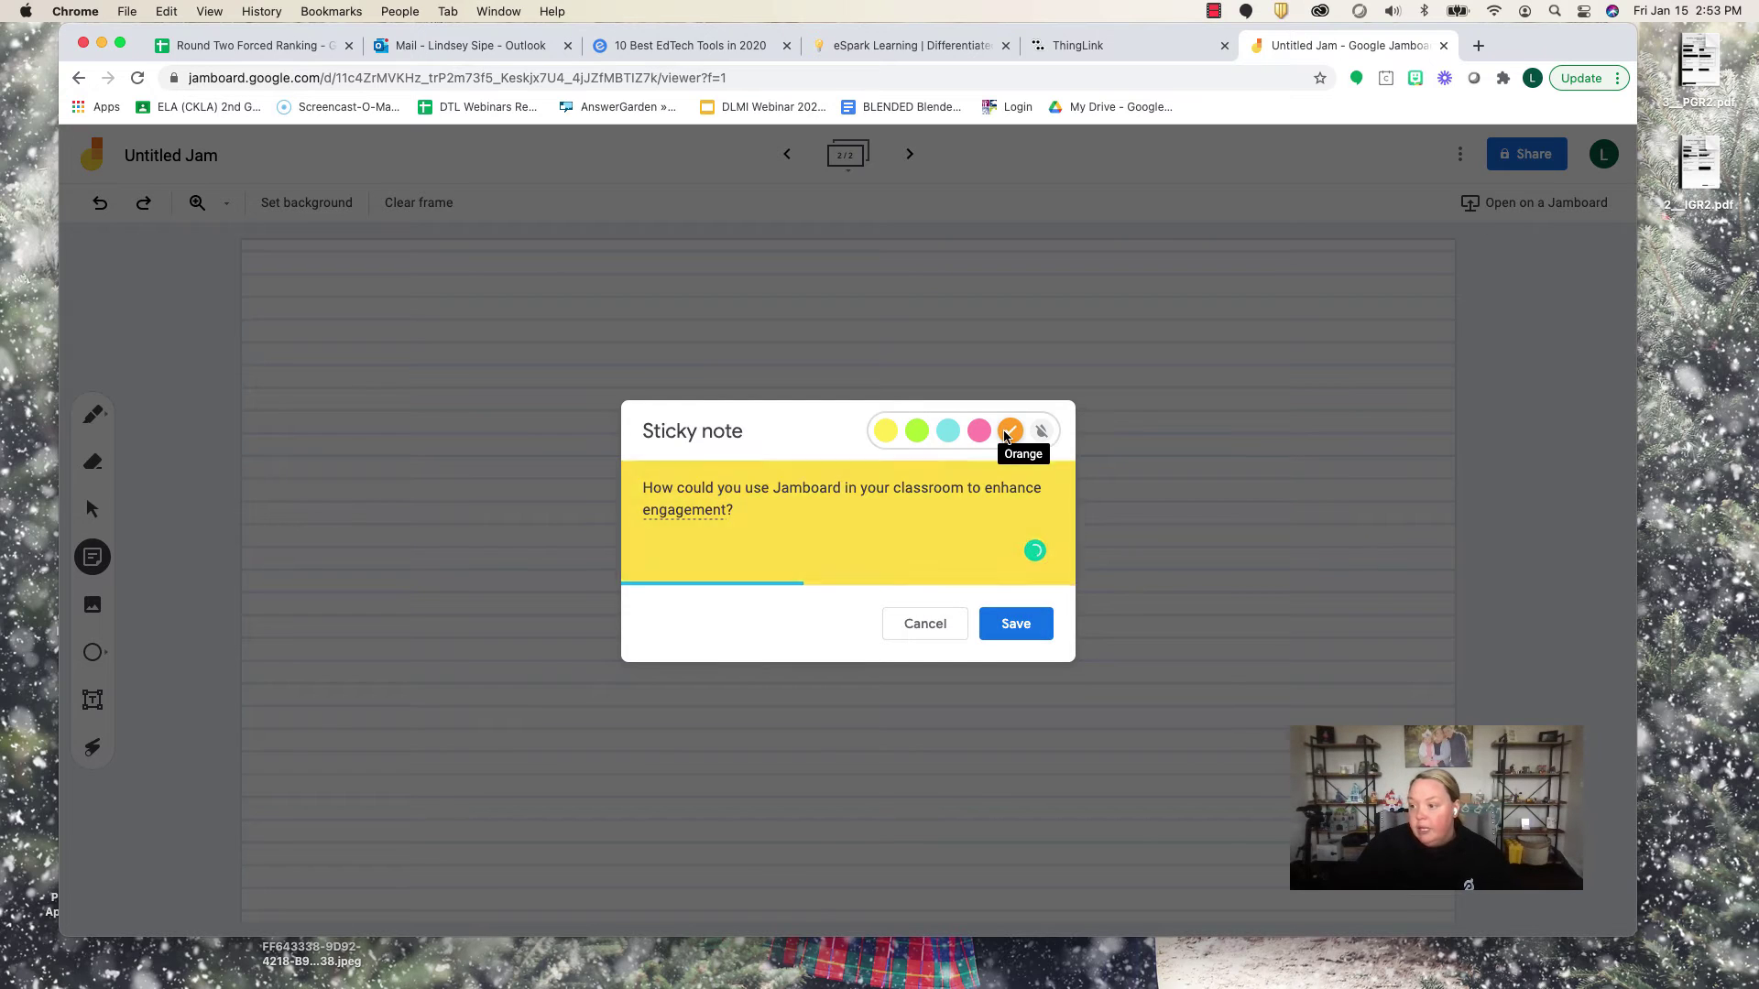
click(979, 430)
click(1041, 432)
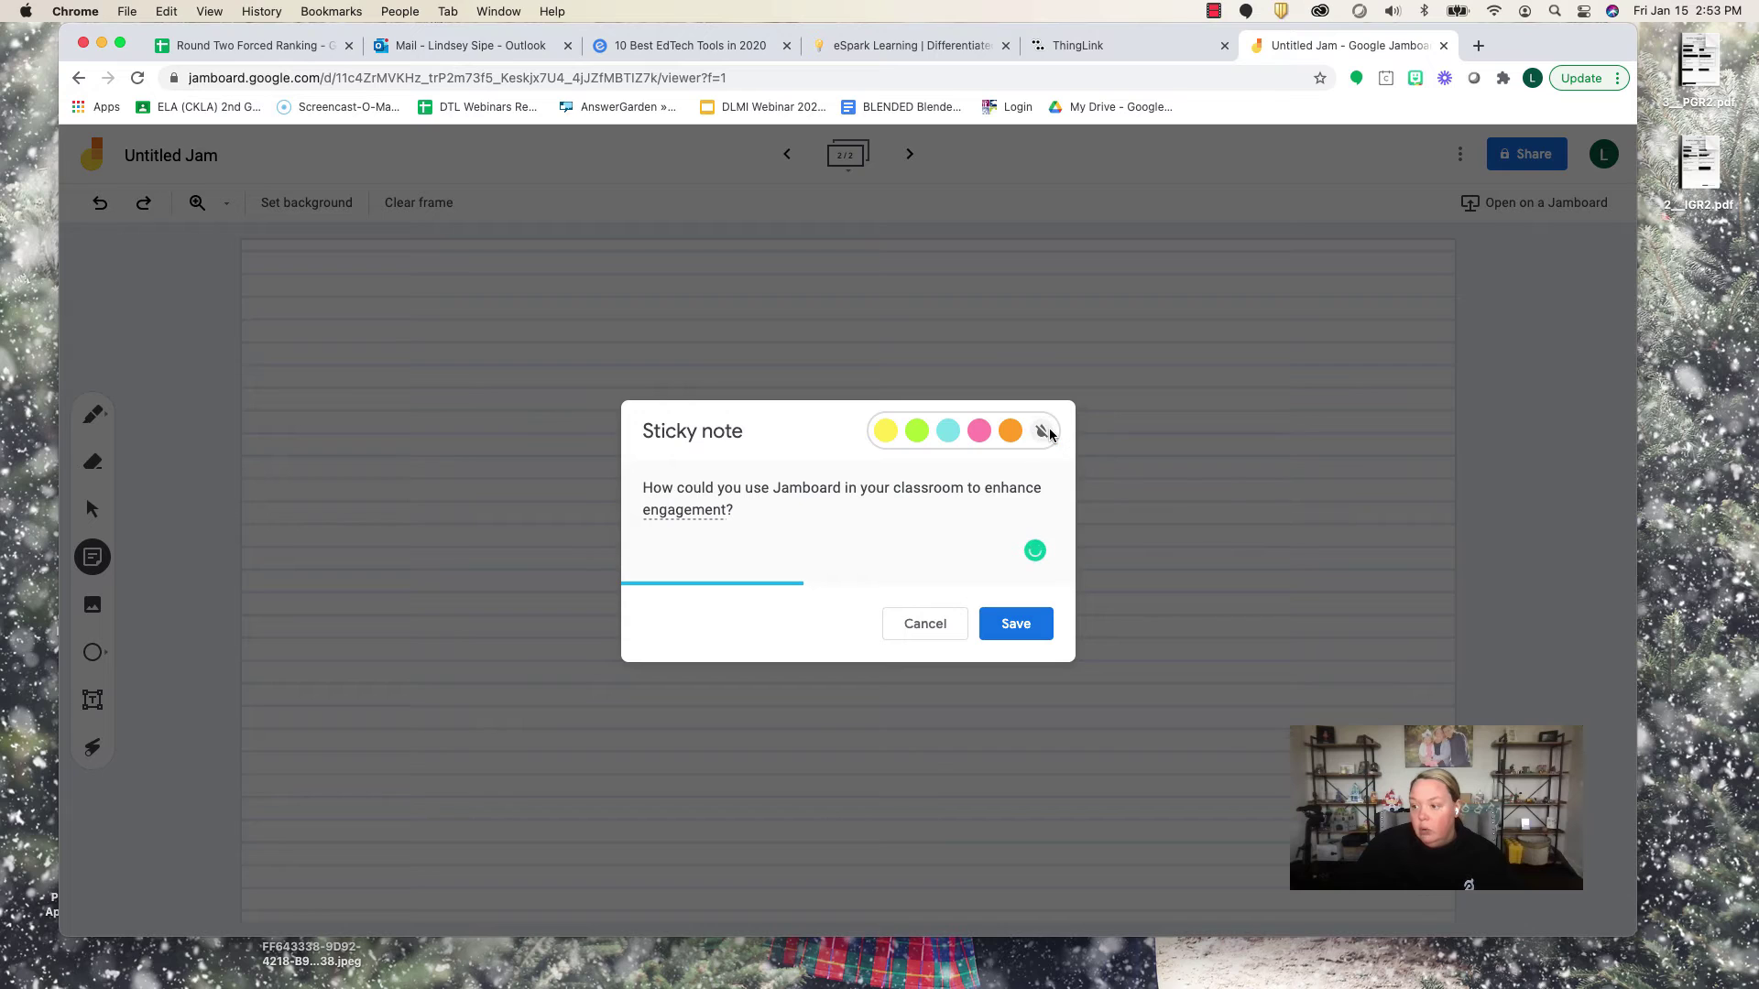
click(886, 431)
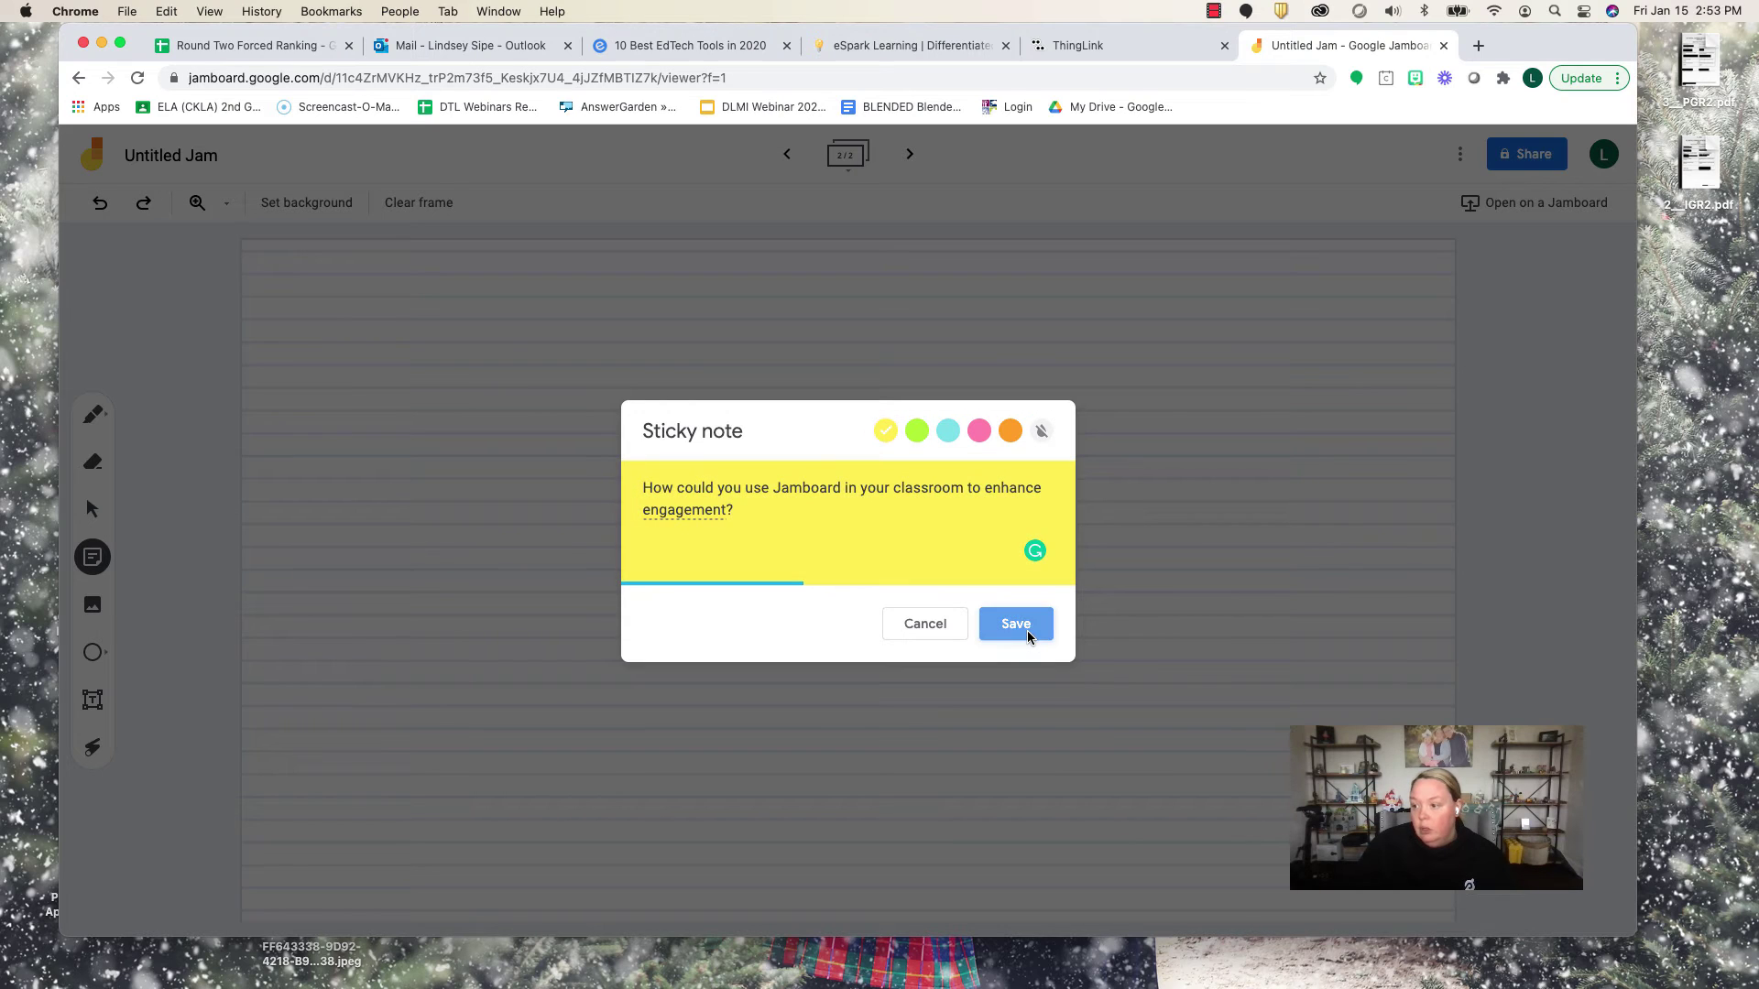
click(1028, 629)
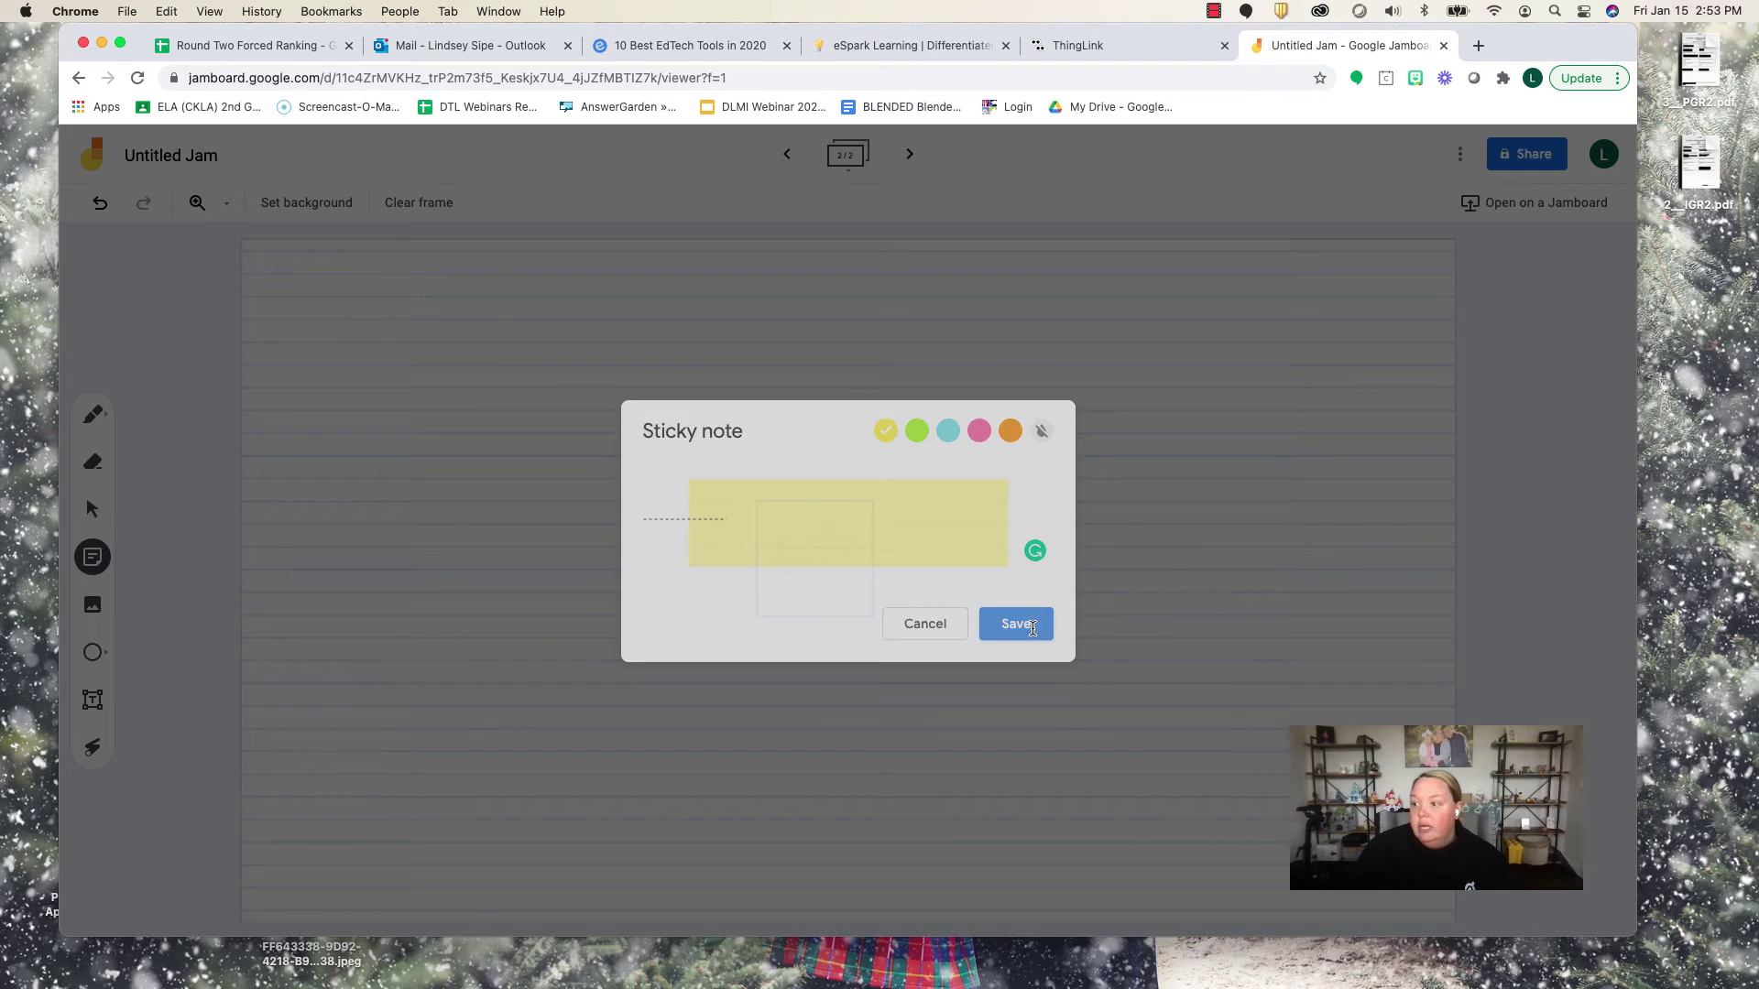
click(926, 624)
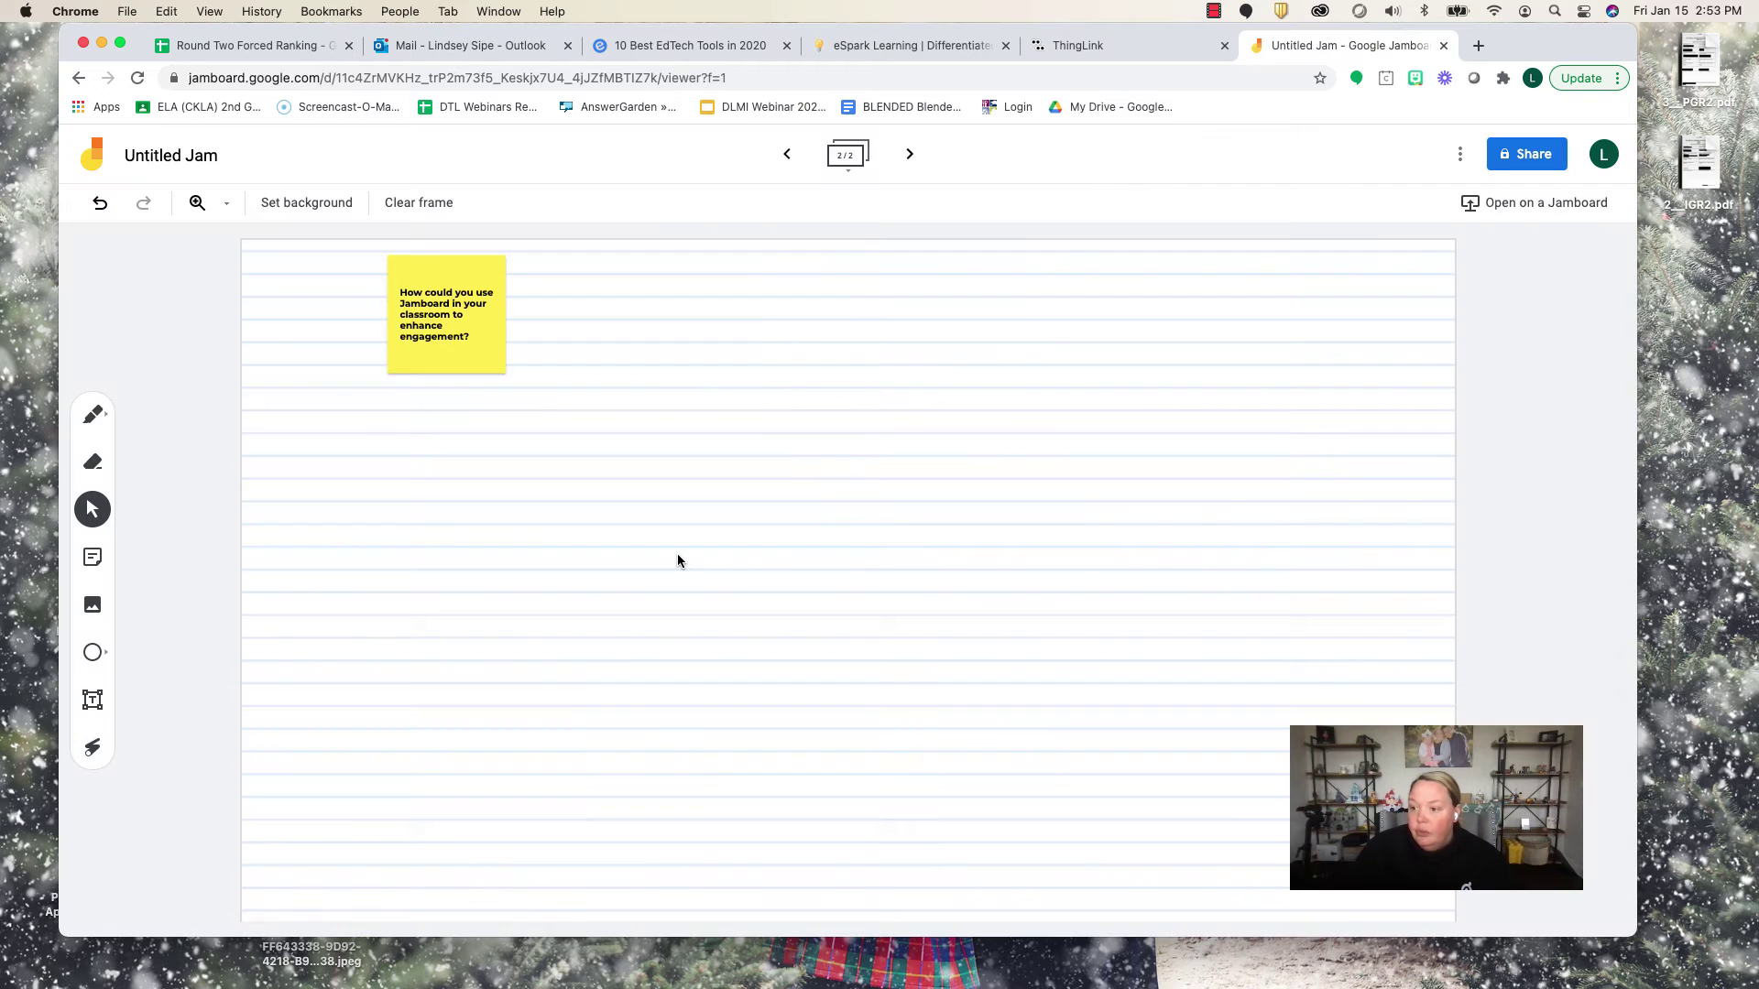
Step: Move the sticky note to the top centre of the lined frame and enlarge it to about twice its size
drag(434, 315, 786, 321)
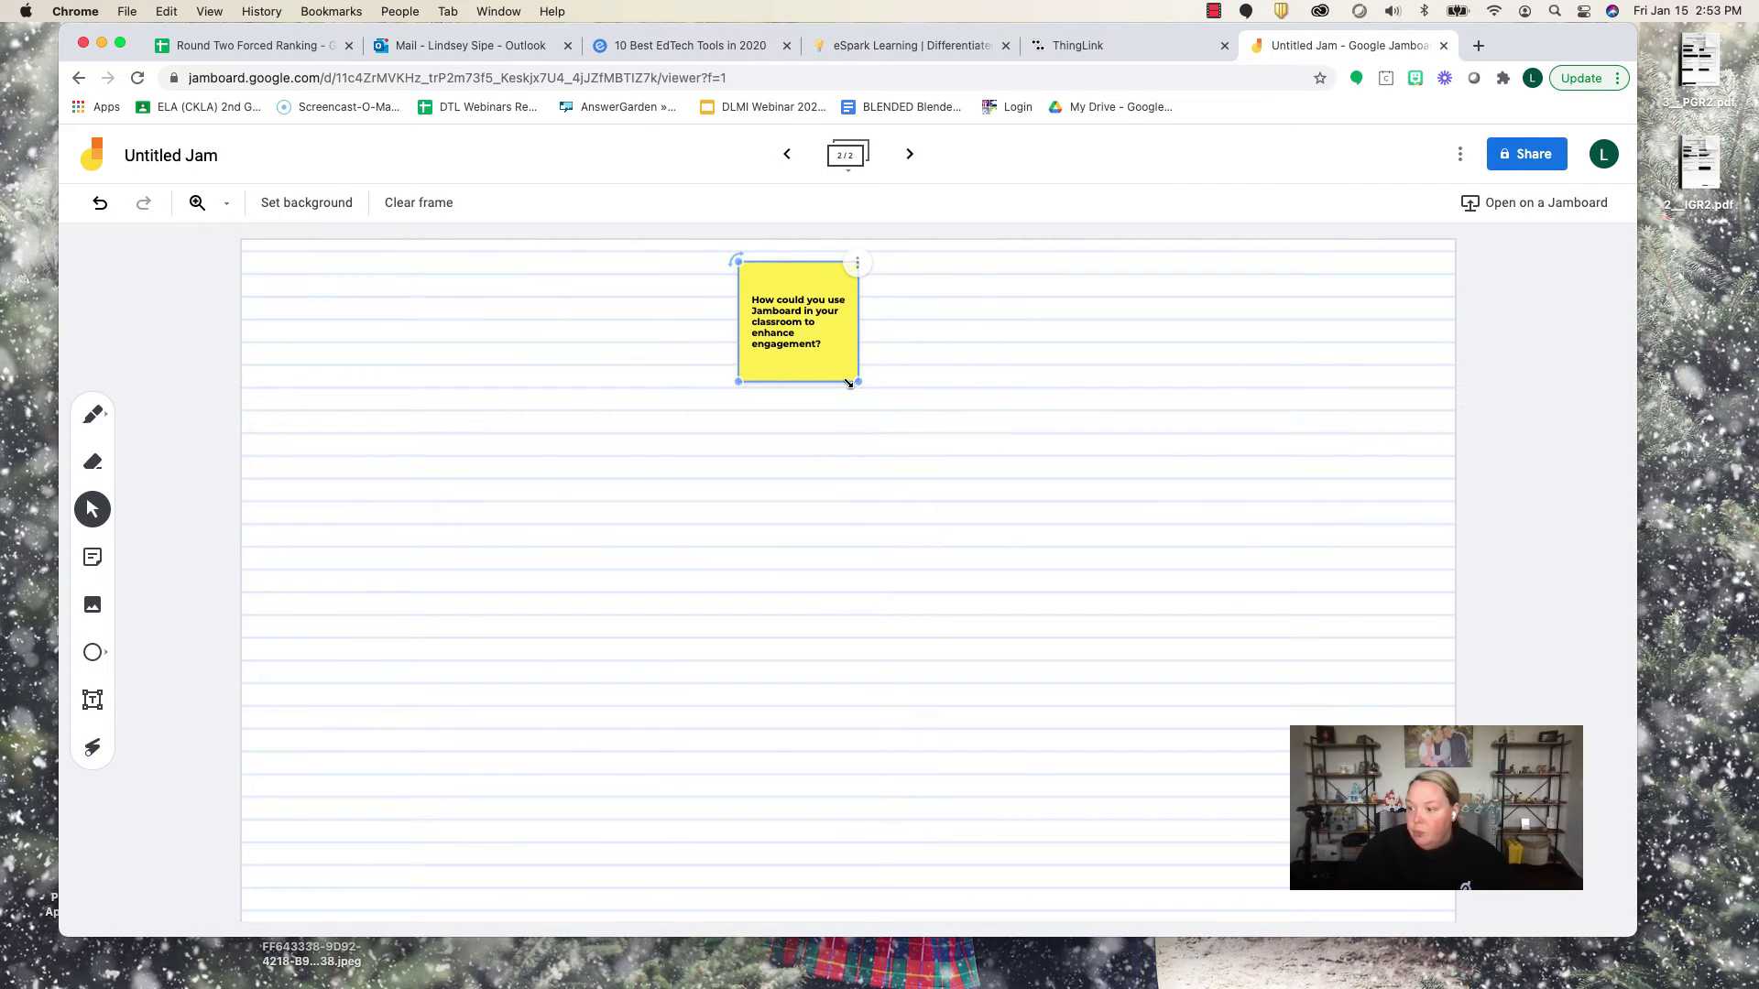
drag(856, 382, 985, 483)
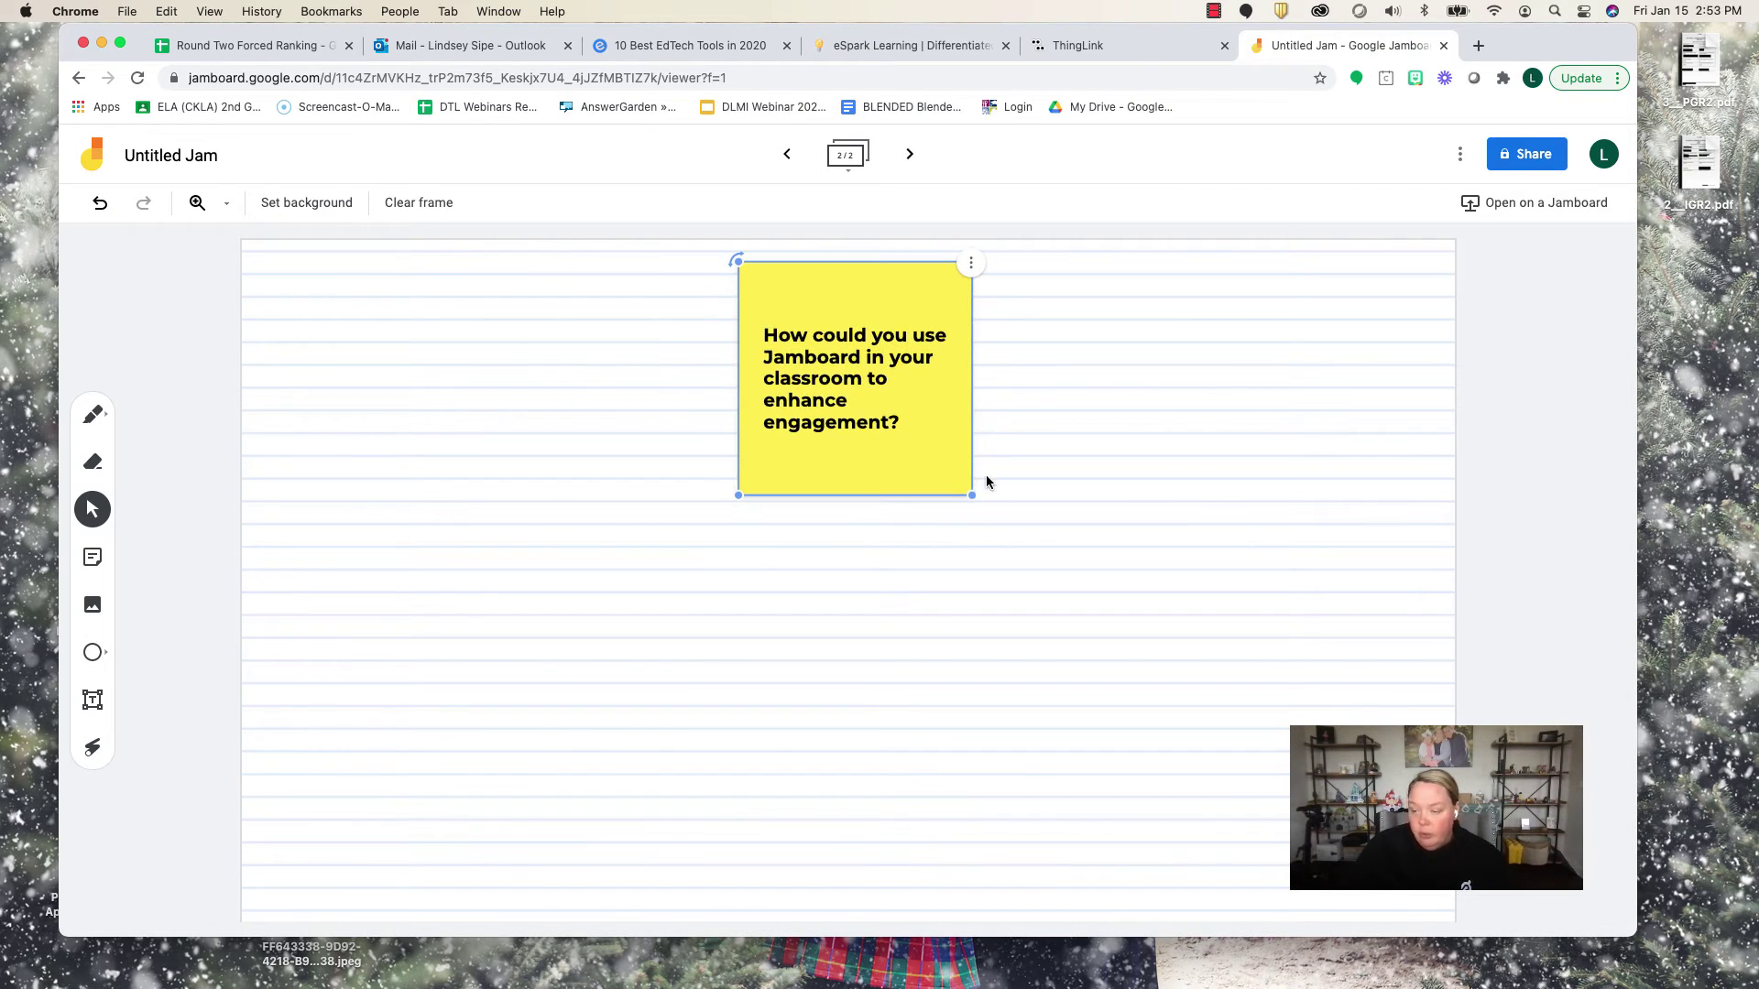
mouse_move(769, 398)
mouse_down()
mouse_move(530, 453)
mouse_move(789, 407)
mouse_move(769, 381)
mouse_up()
scroll(966, 469, up, 3)
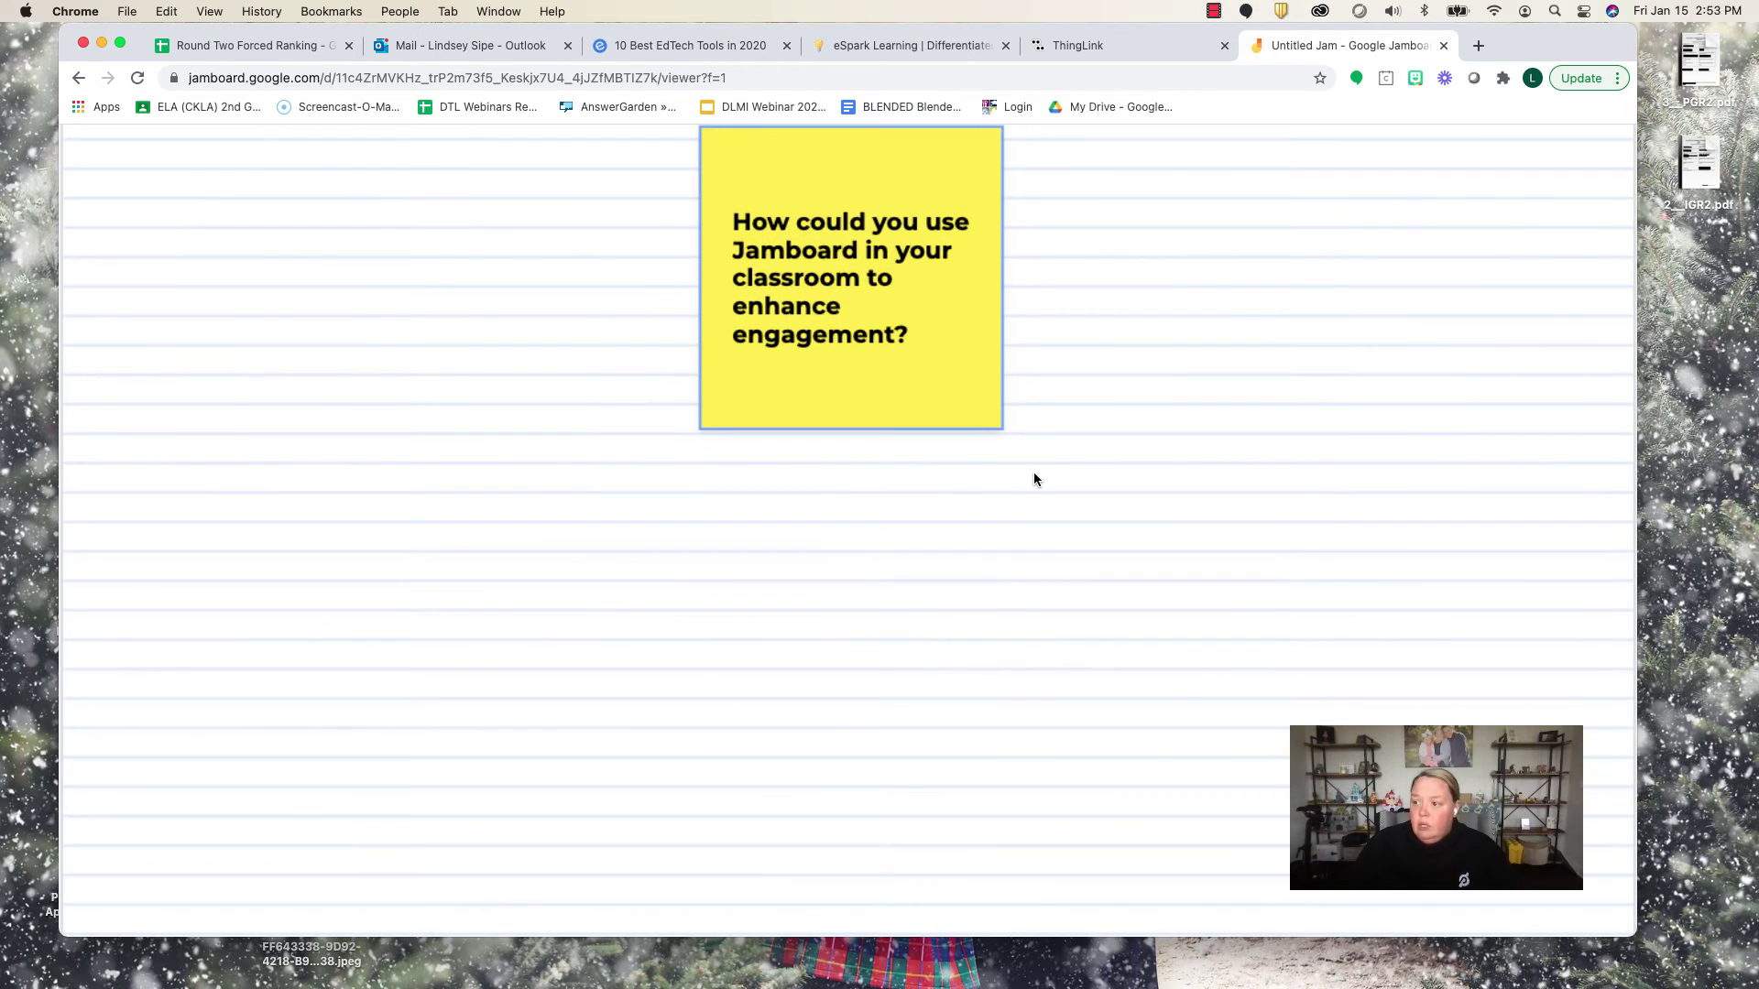
scroll(1034, 471, down, 1)
scroll(1034, 474, down, 3)
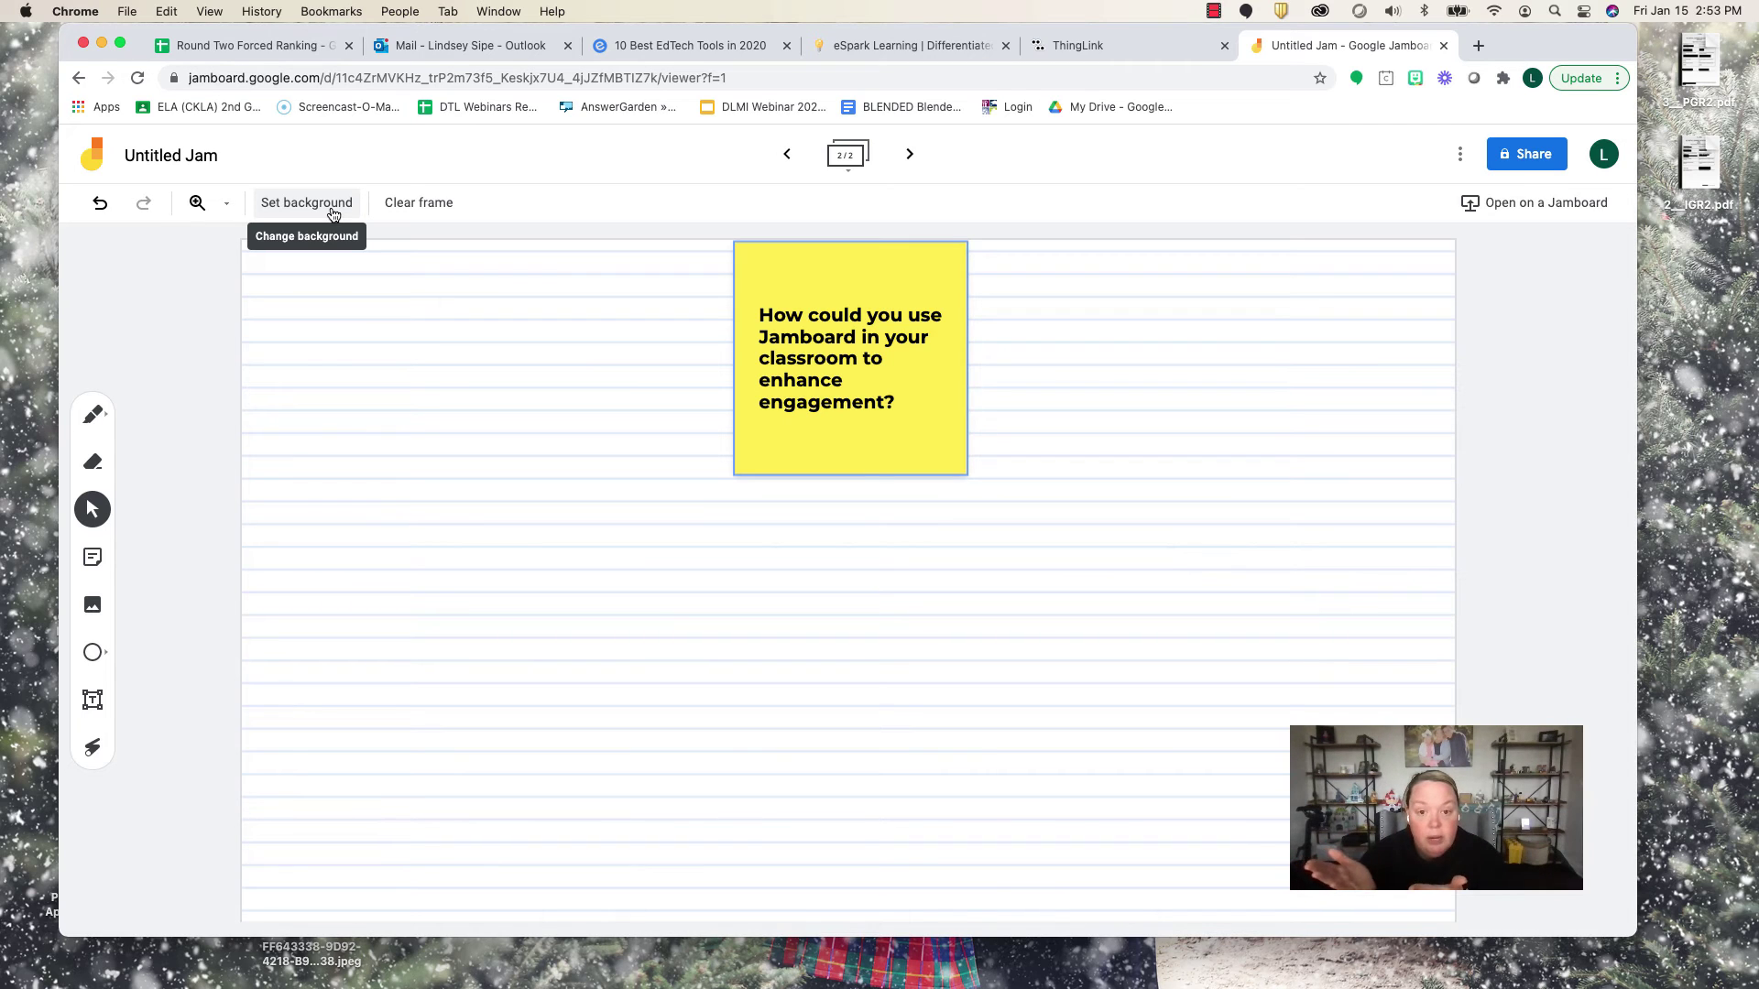
Step: Add "K-2" to the end of the sticky note's text and save the note
click(896, 396)
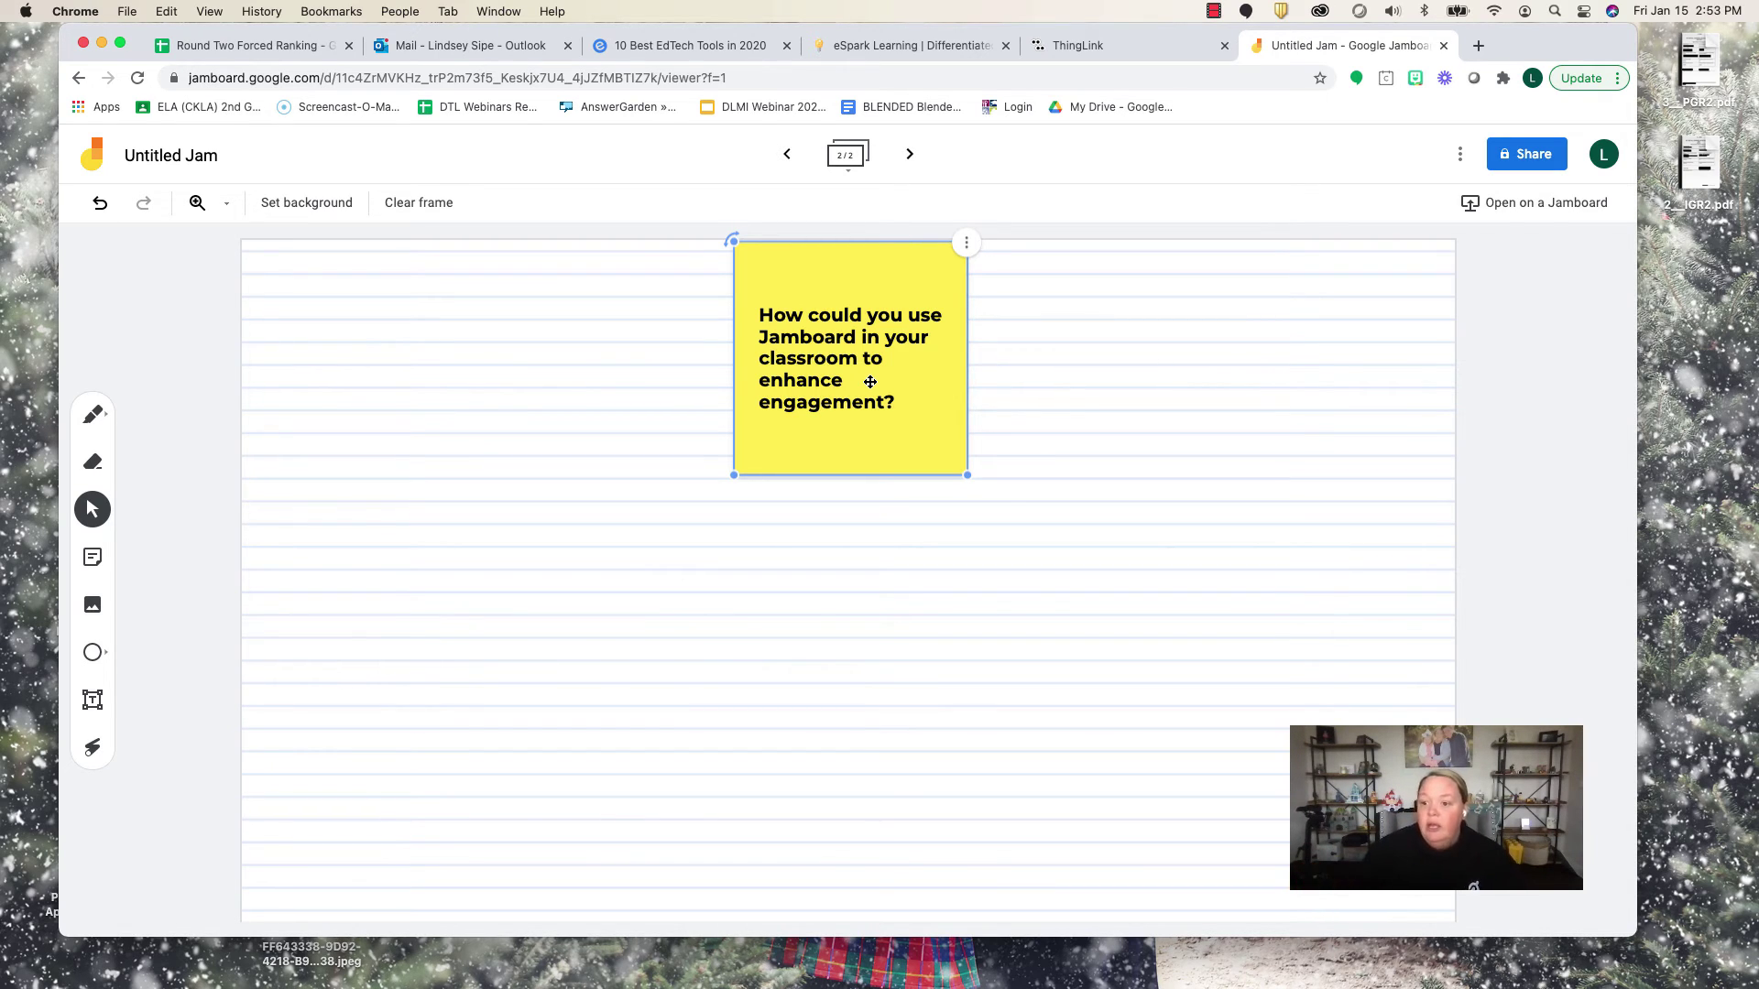
click(1272, 298)
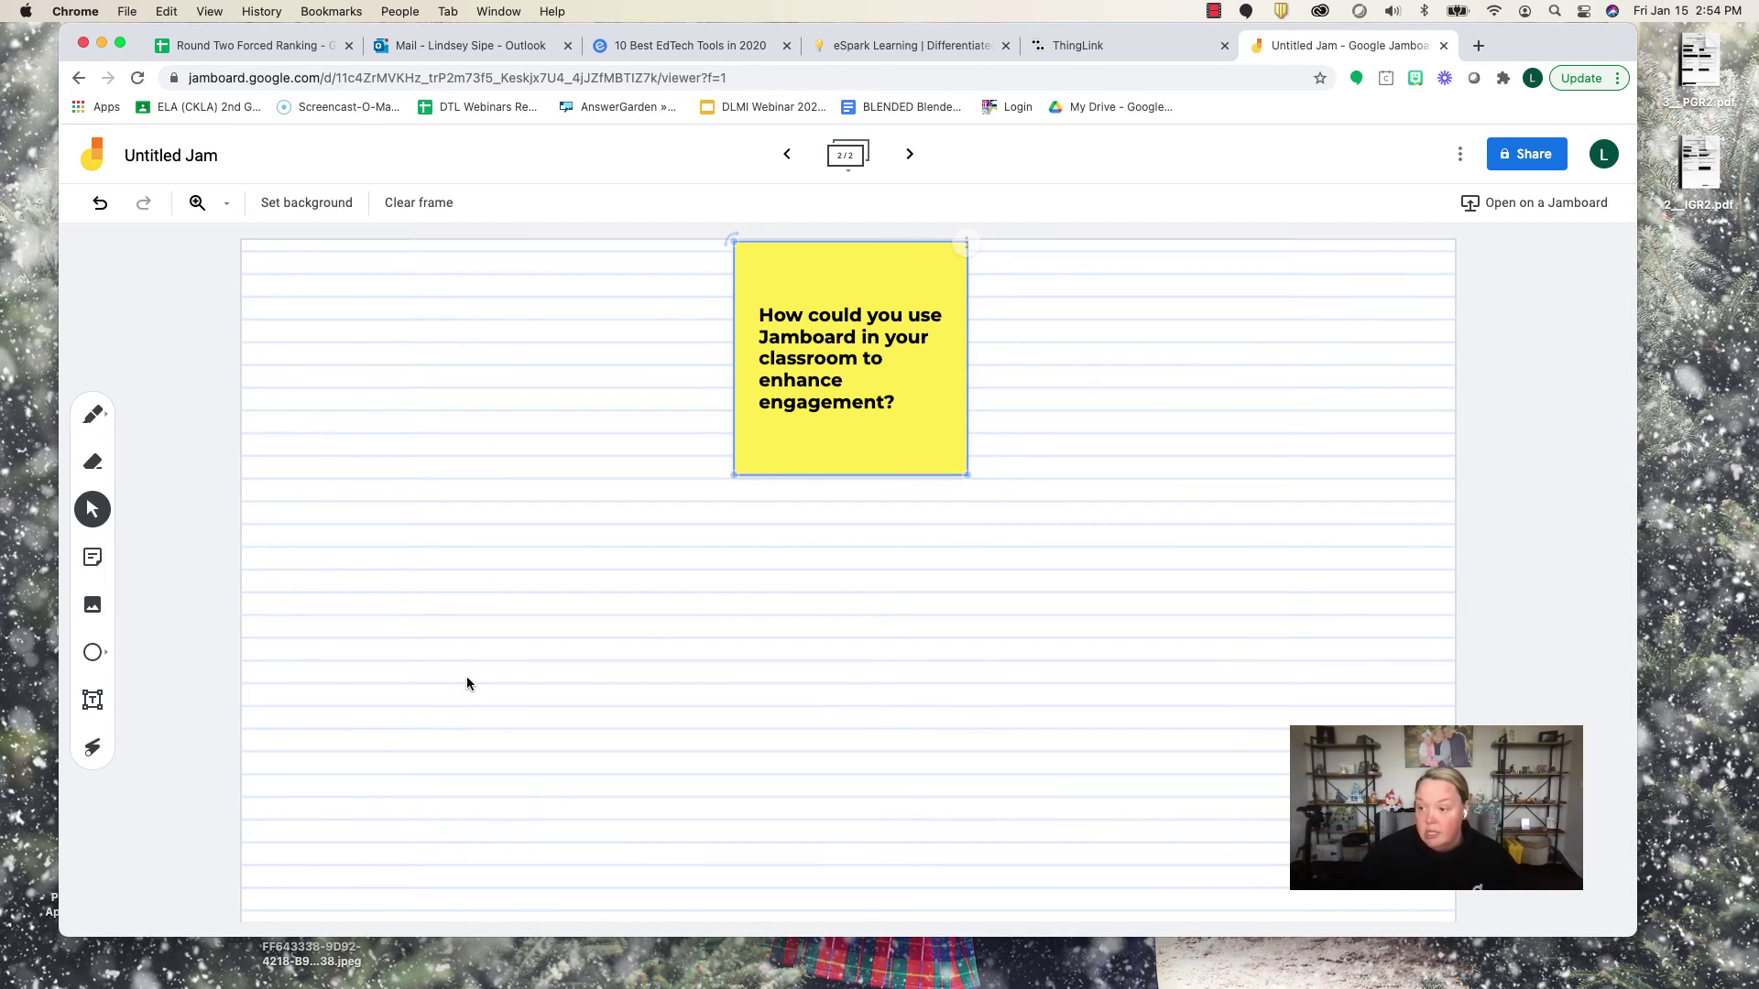
click(896, 474)
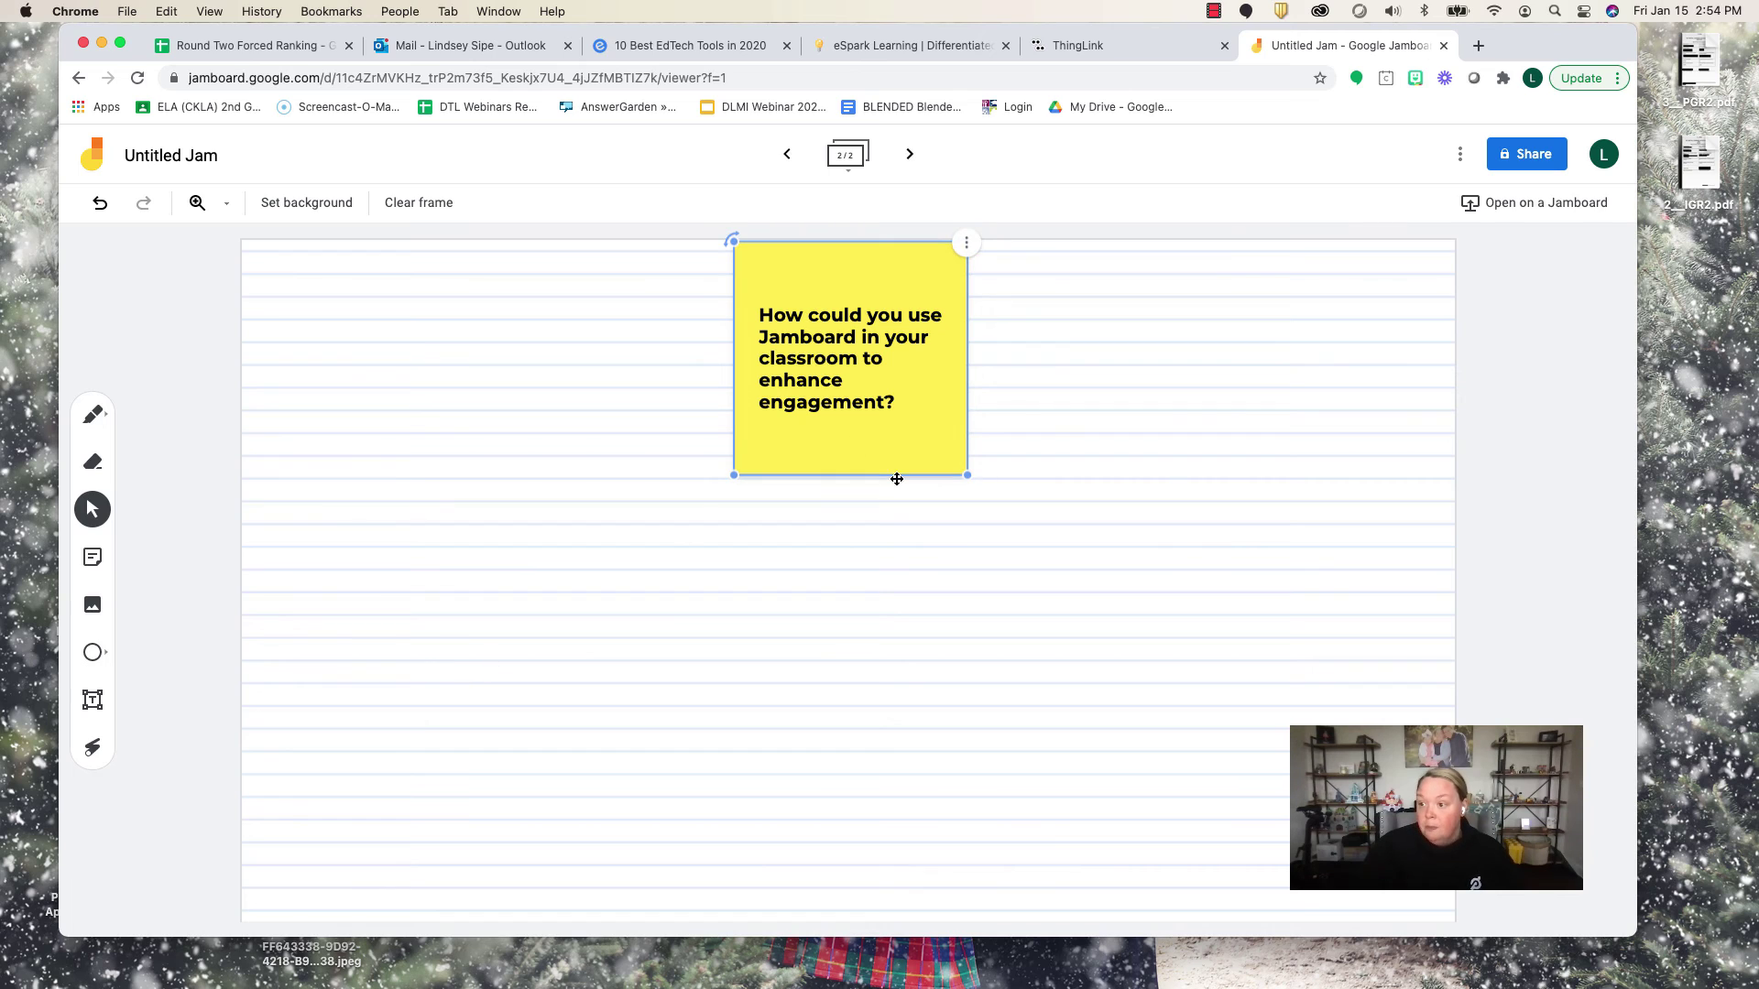
double_click(889, 402)
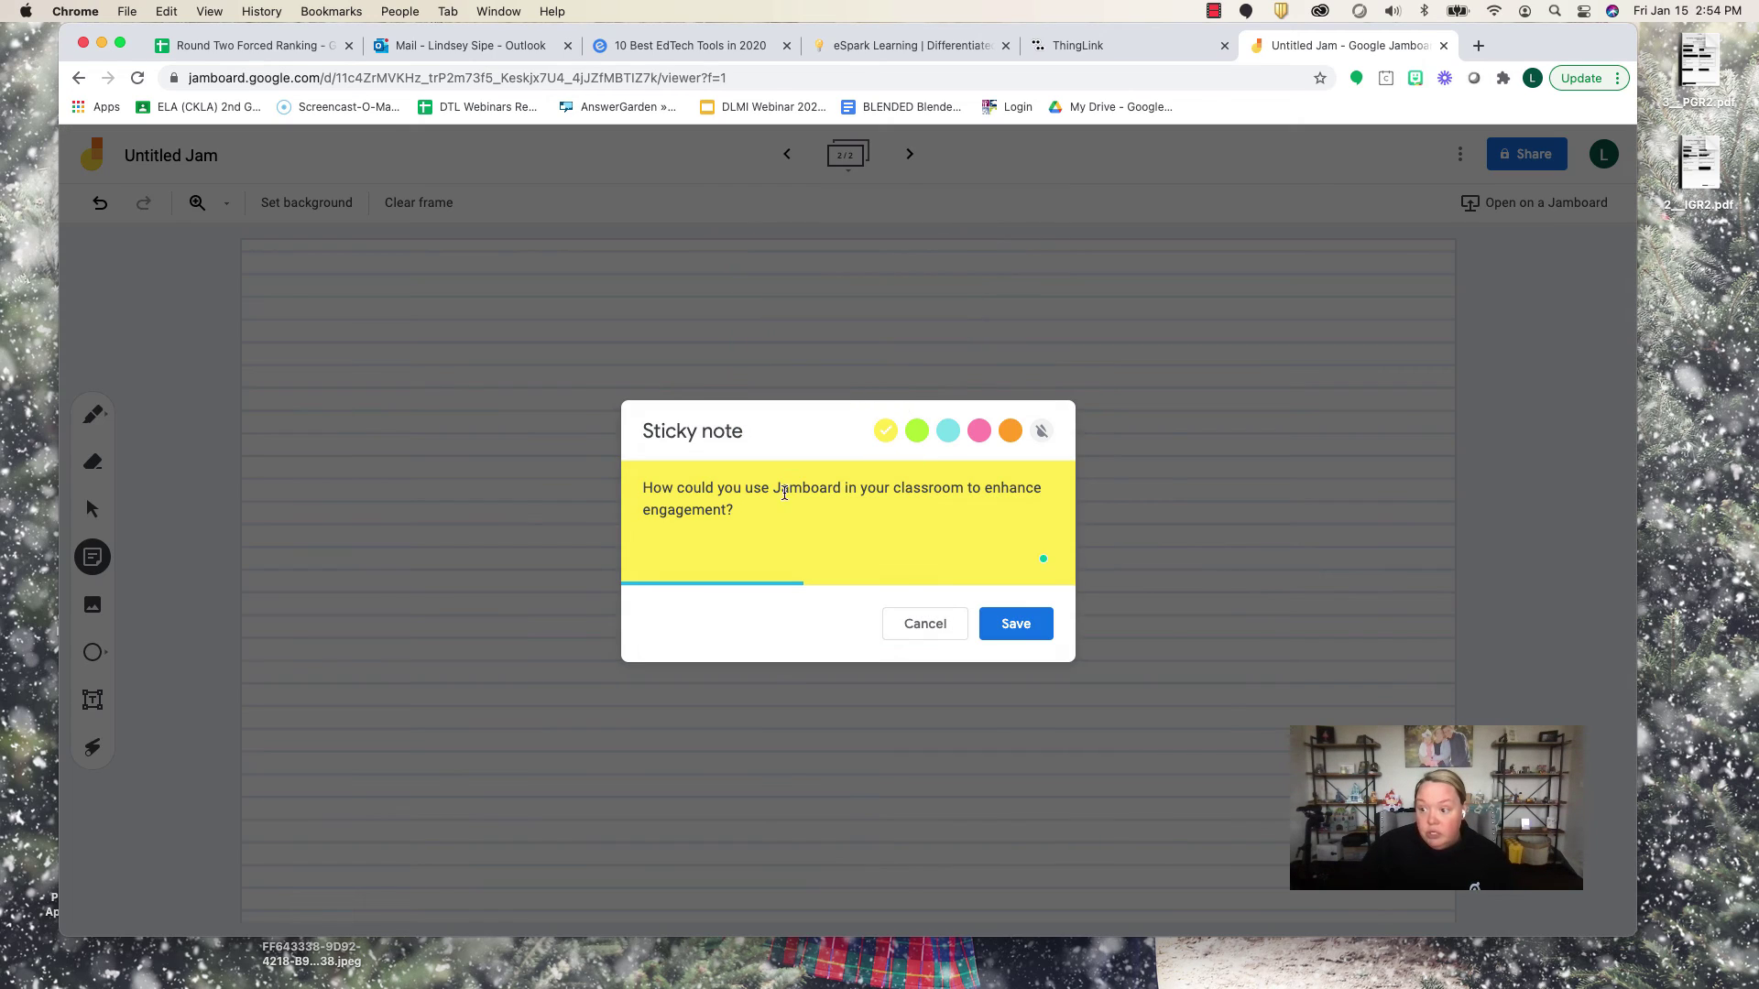
text(K-2)
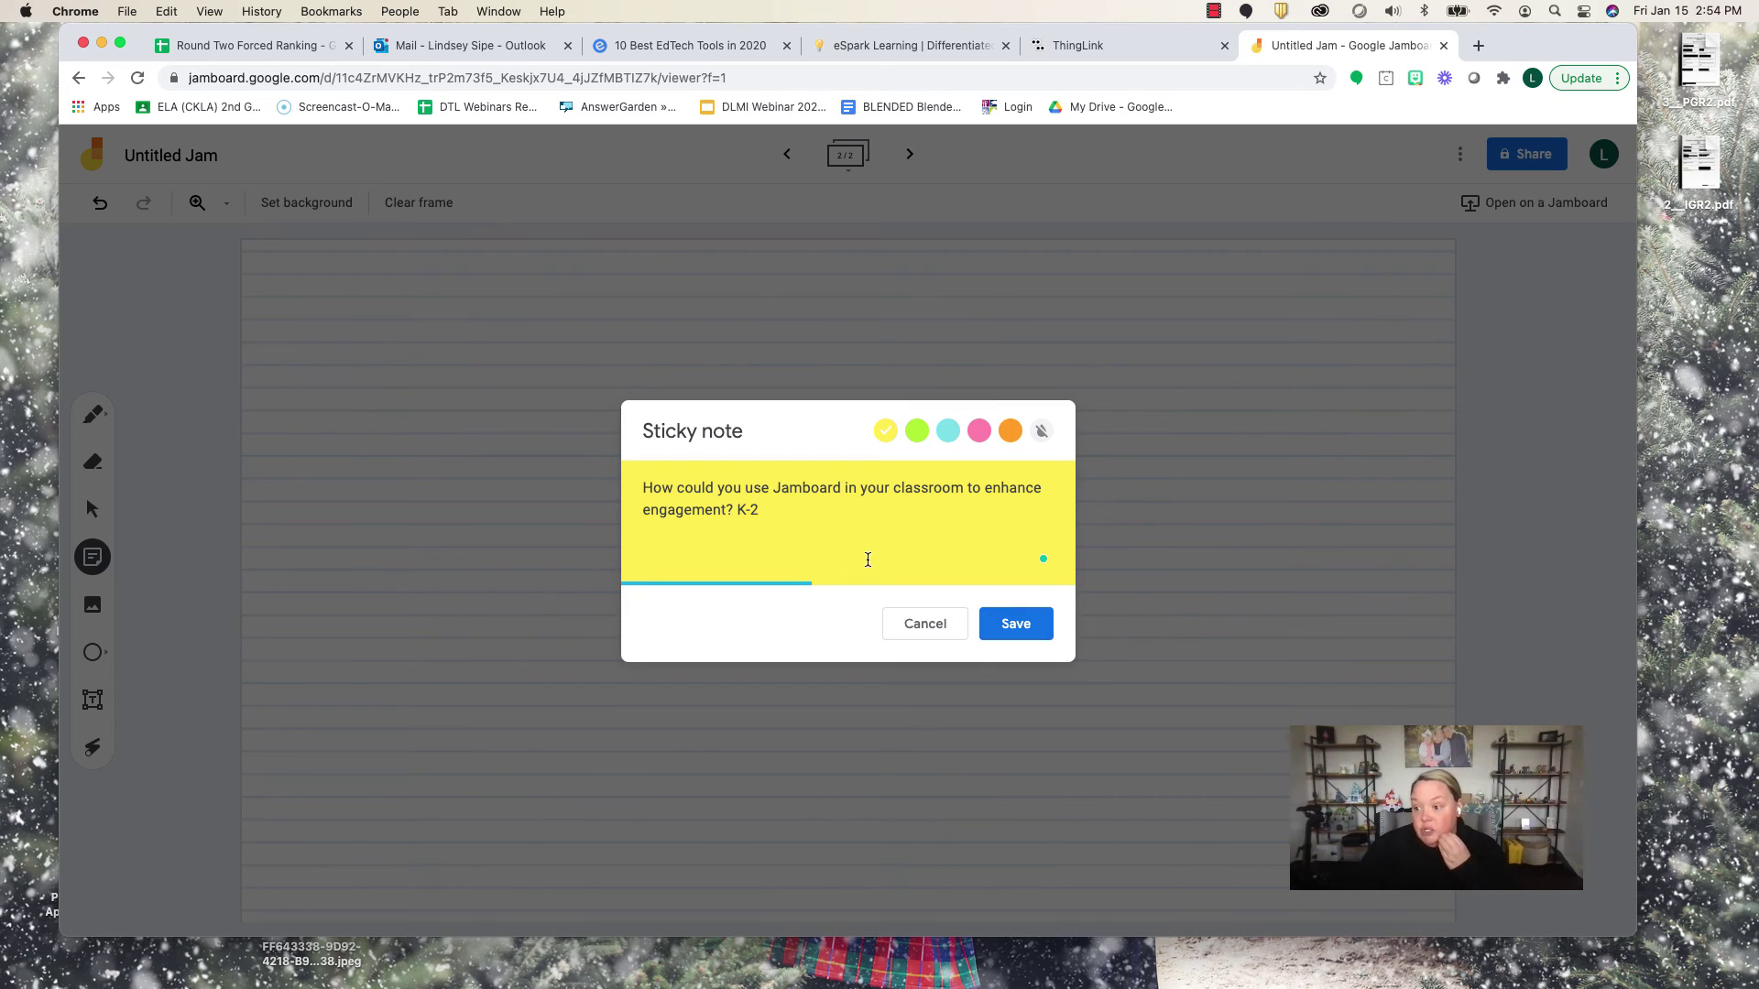
click(1036, 632)
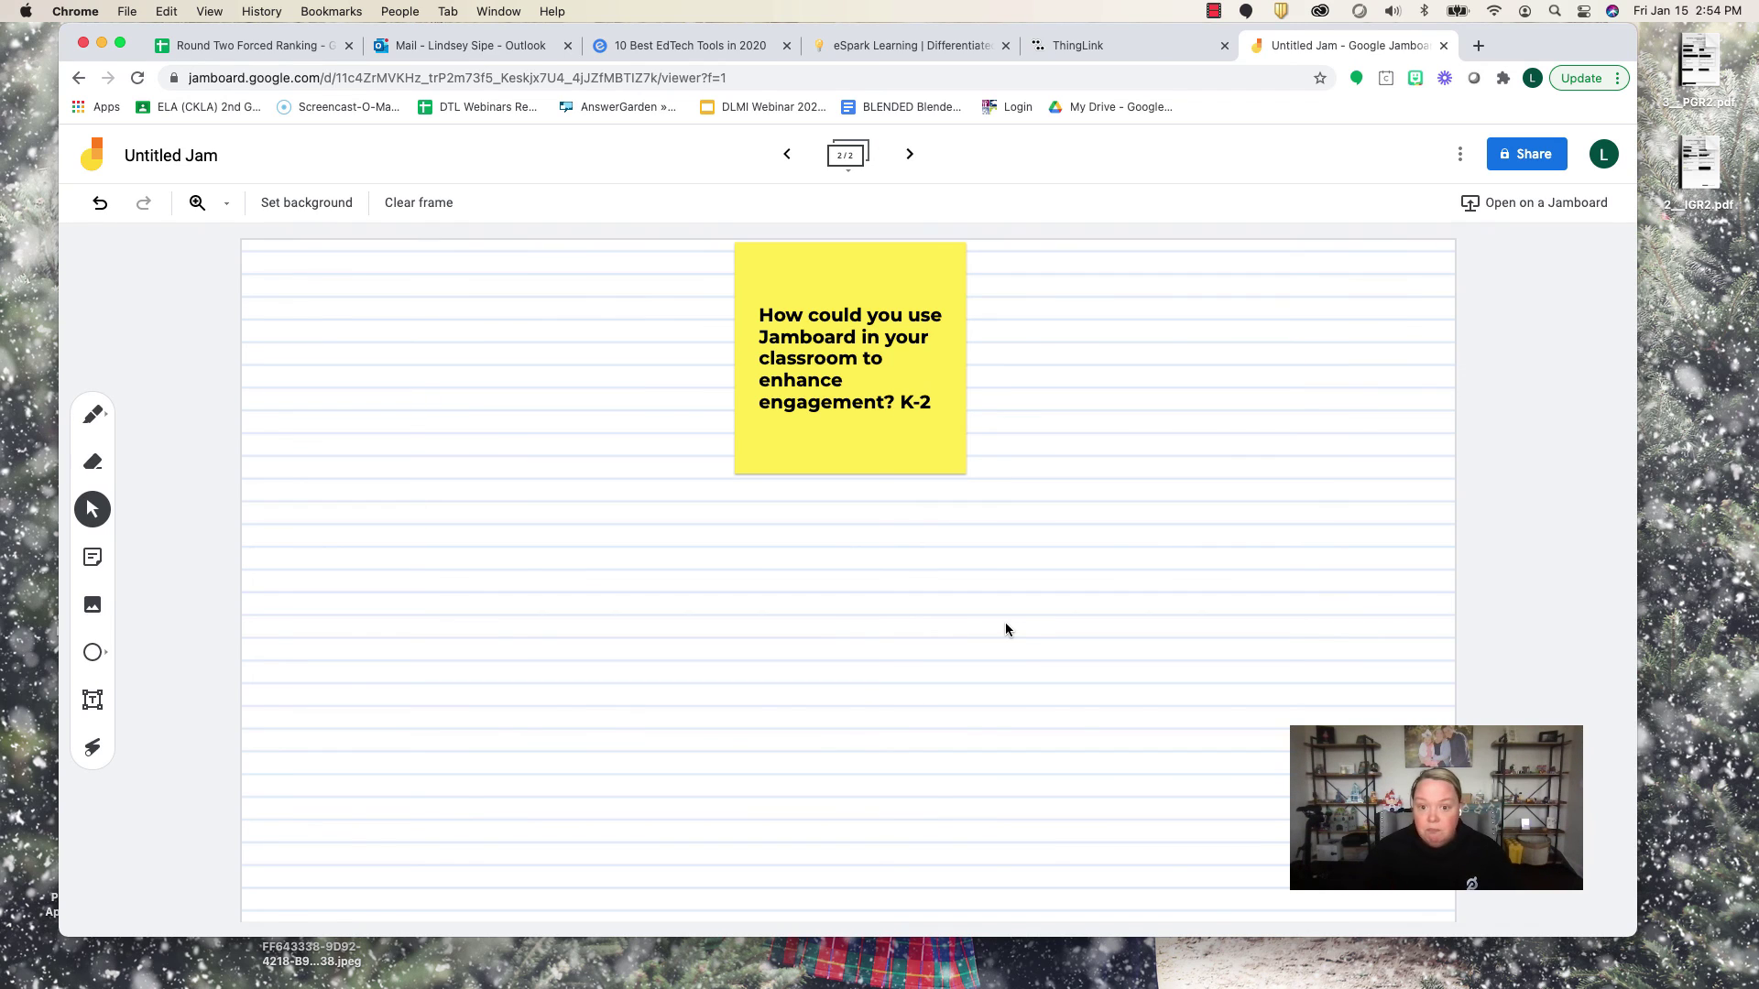
Step: Show the available shapes for drawing, and switch to the text box tool
click(95, 653)
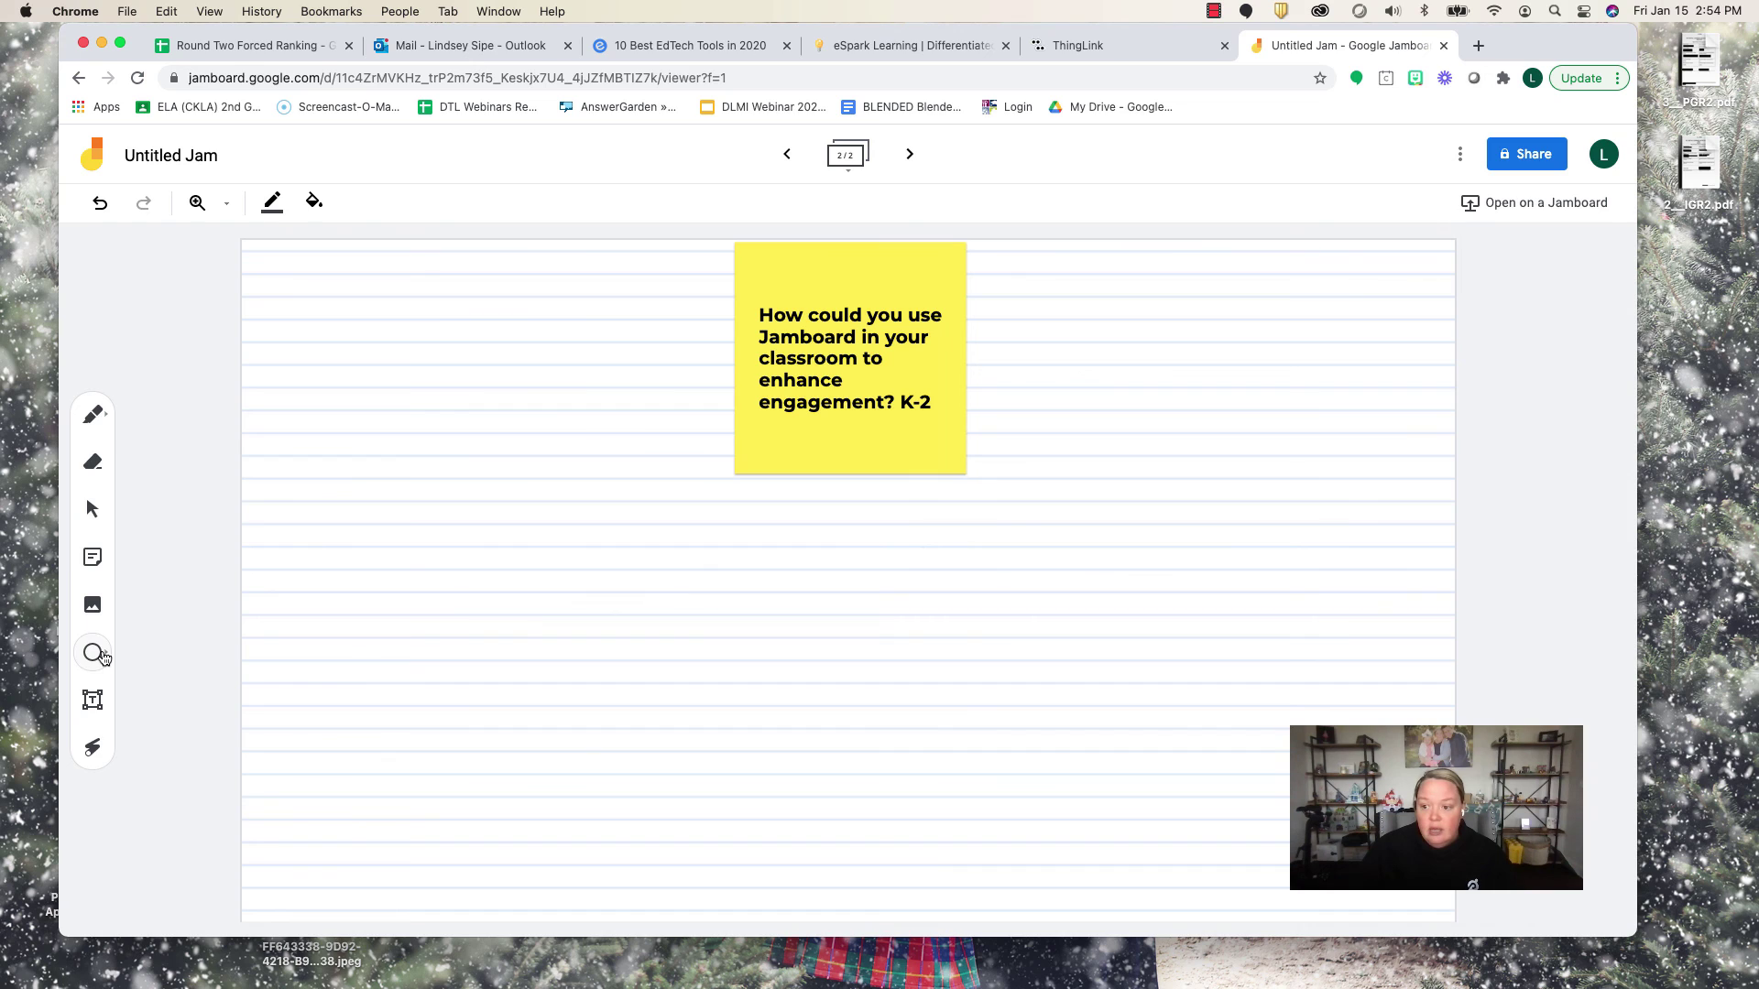
click(102, 654)
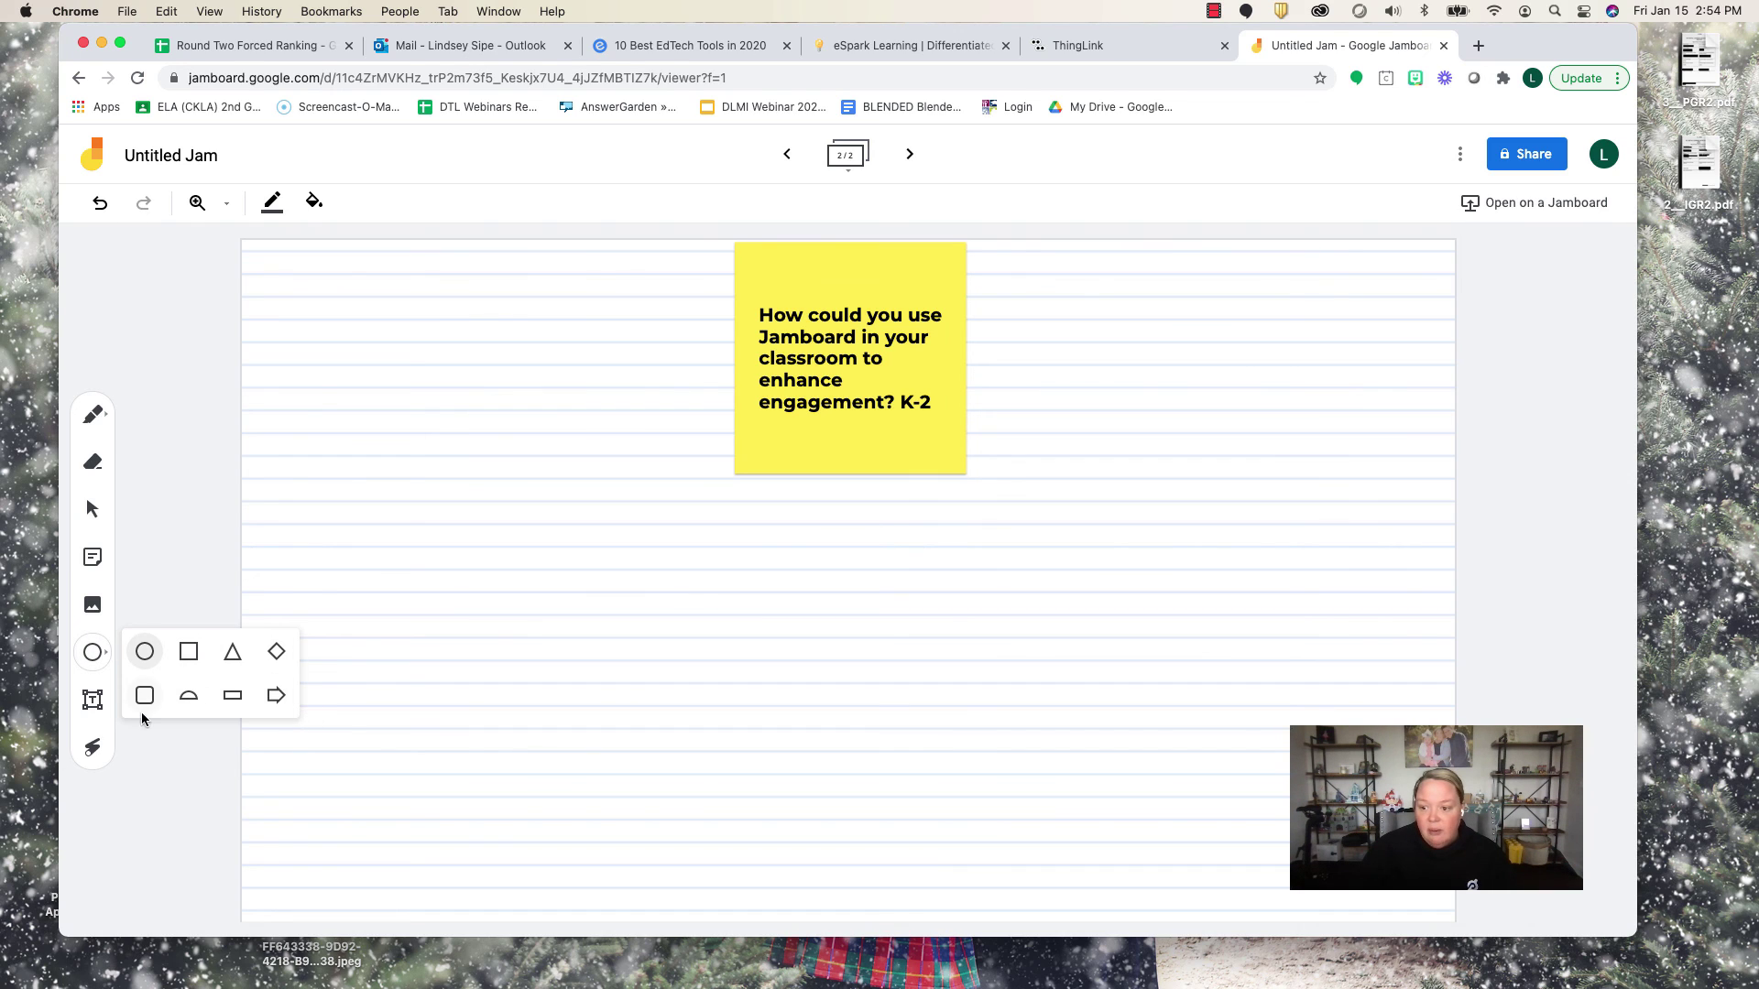
click(93, 700)
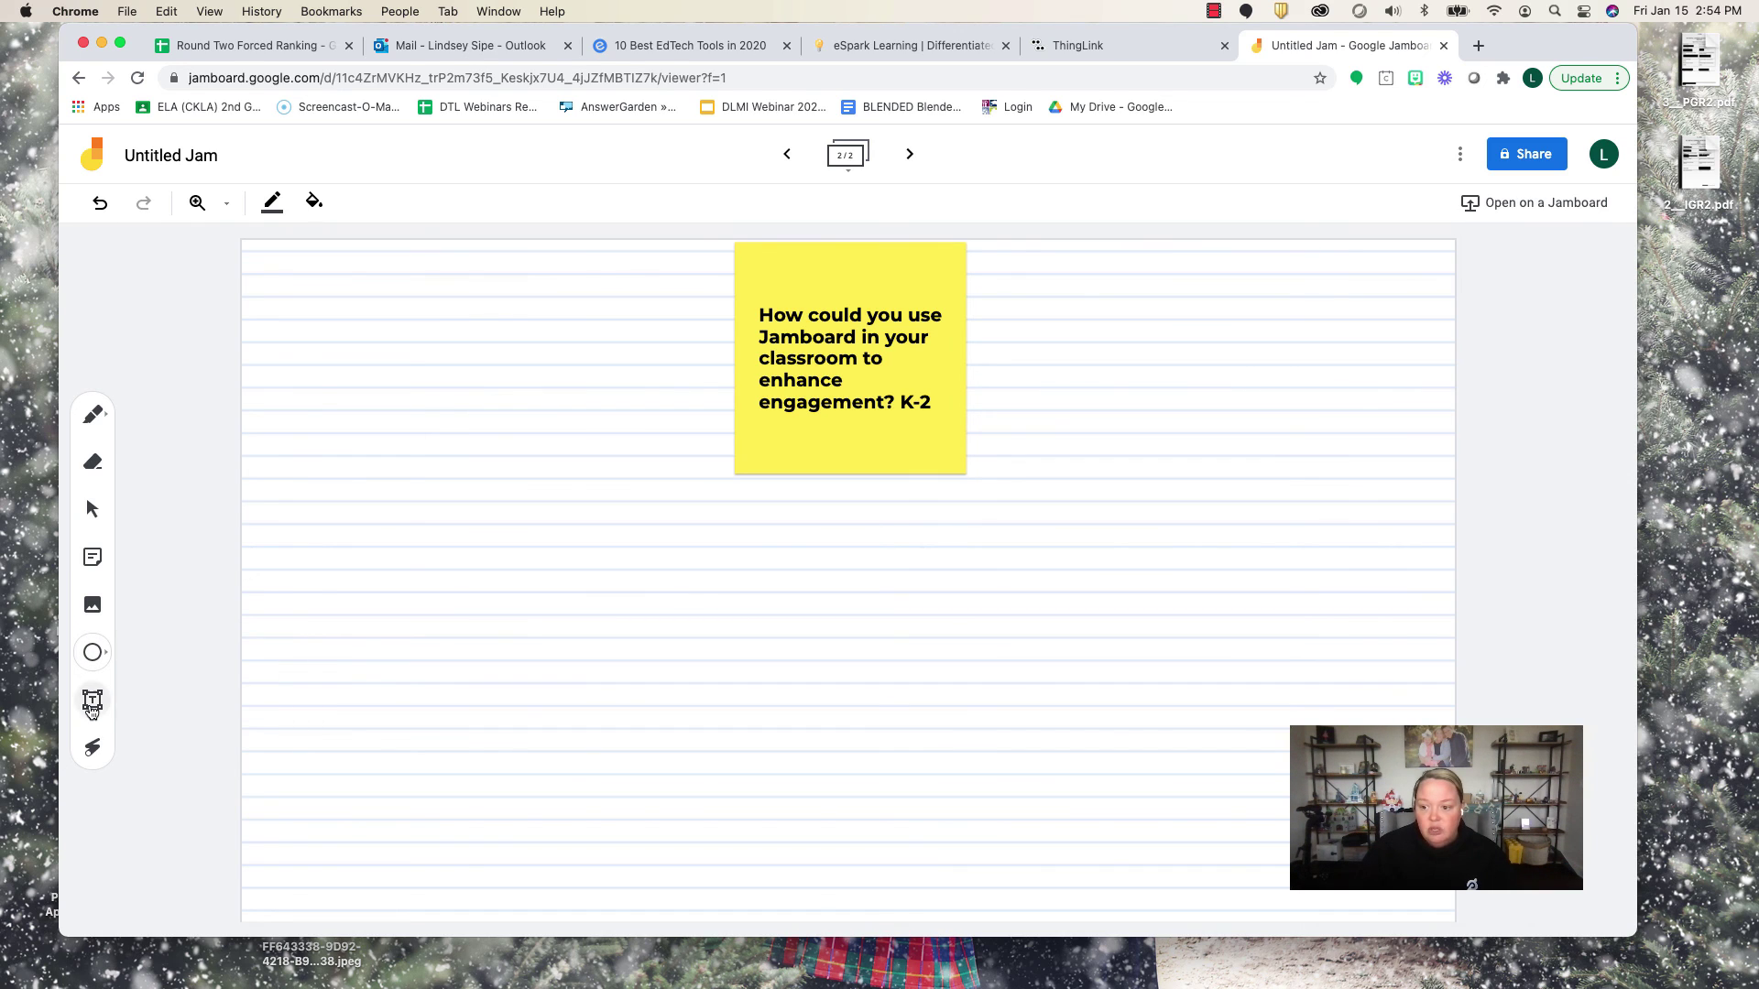
click(578, 574)
Step: Use the red laser to point below the sticky note and trace over the words of its question
click(92, 747)
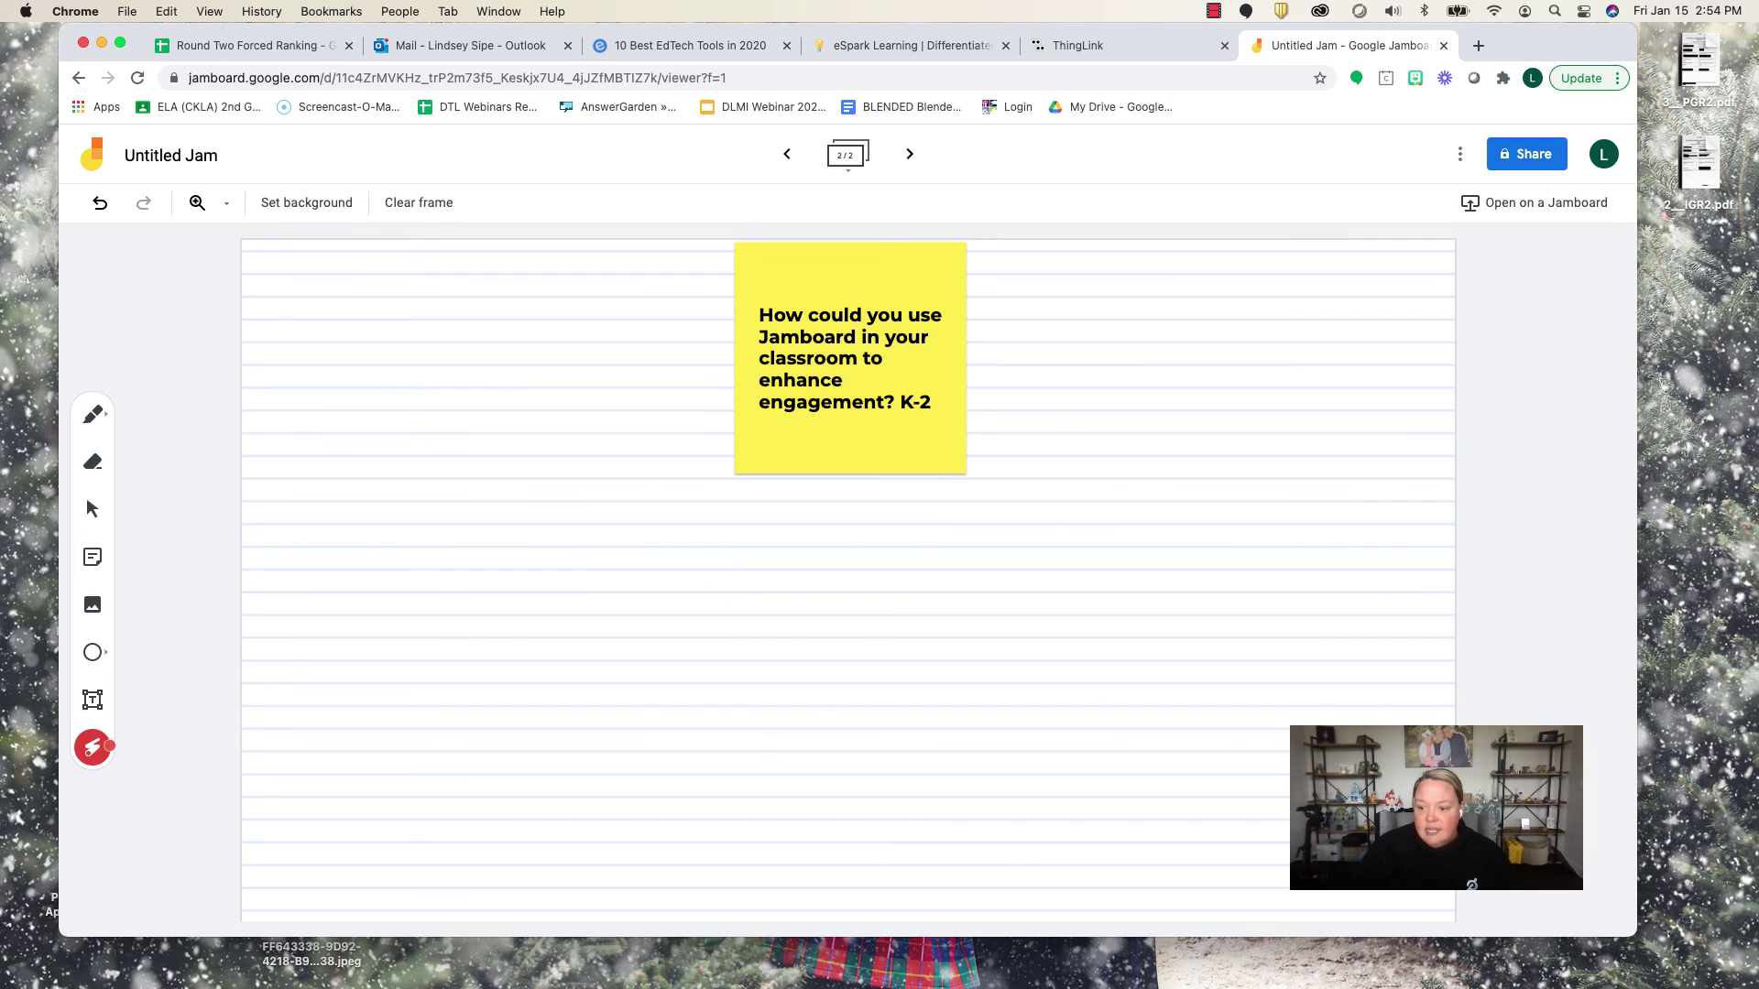
drag(678, 577, 794, 565)
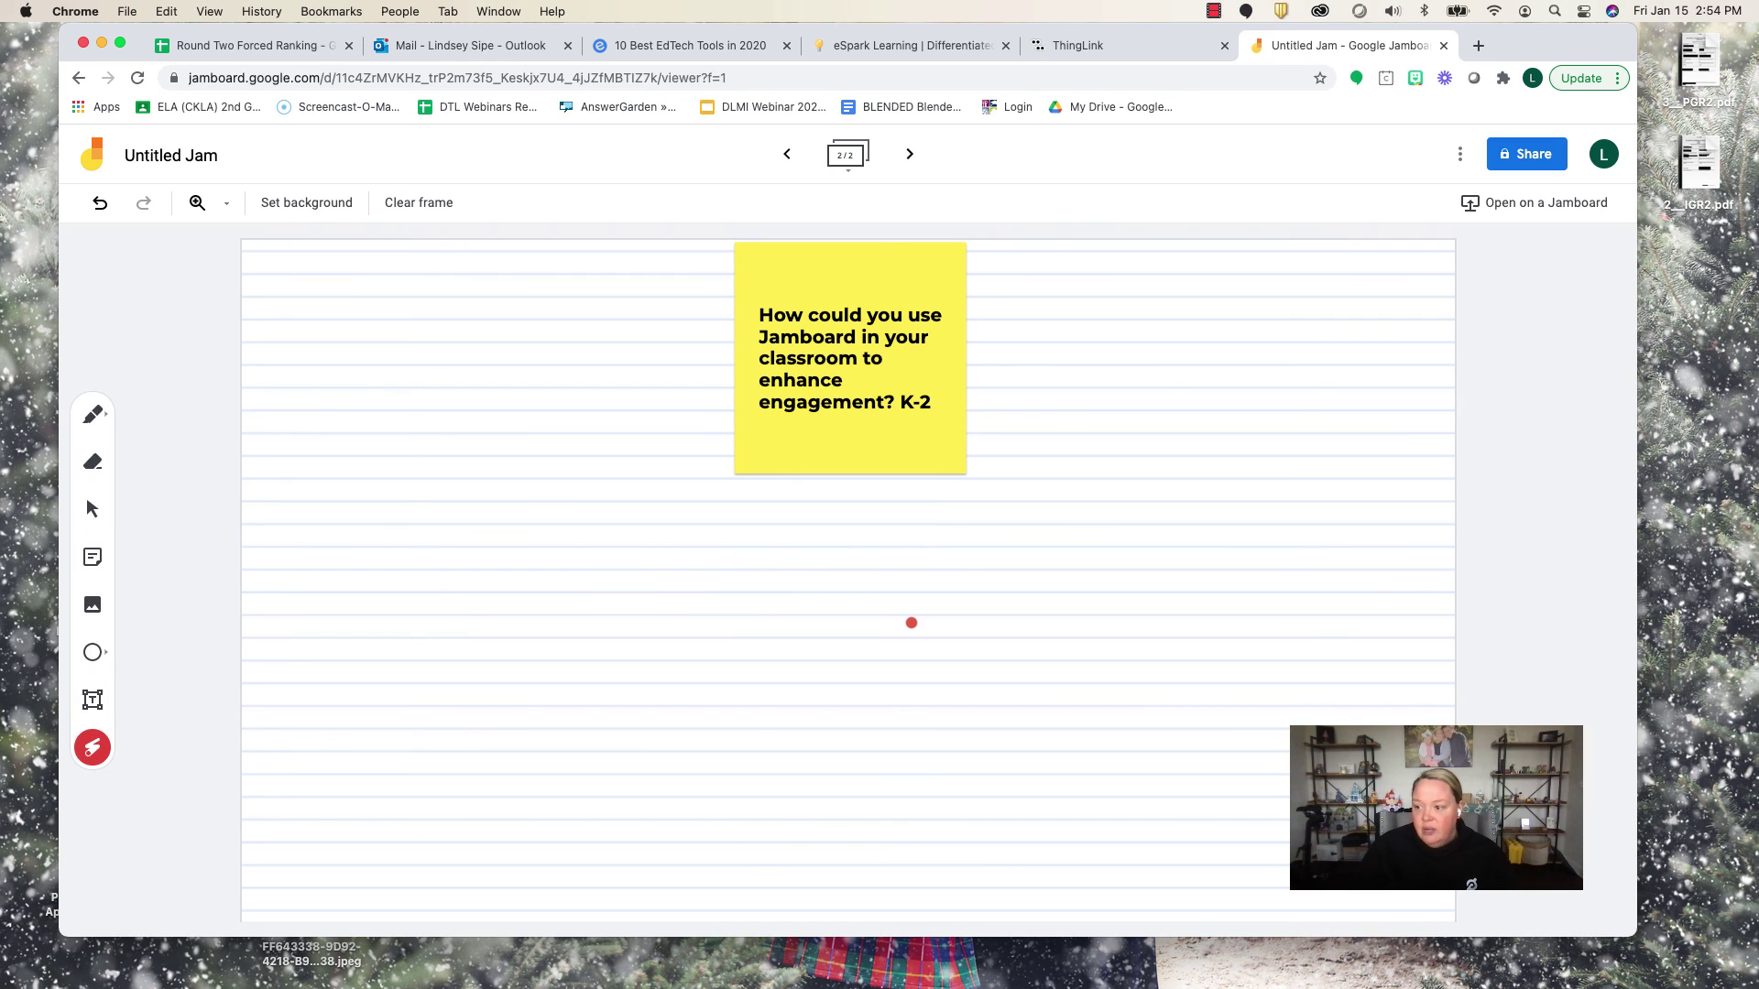
drag(777, 325, 800, 393)
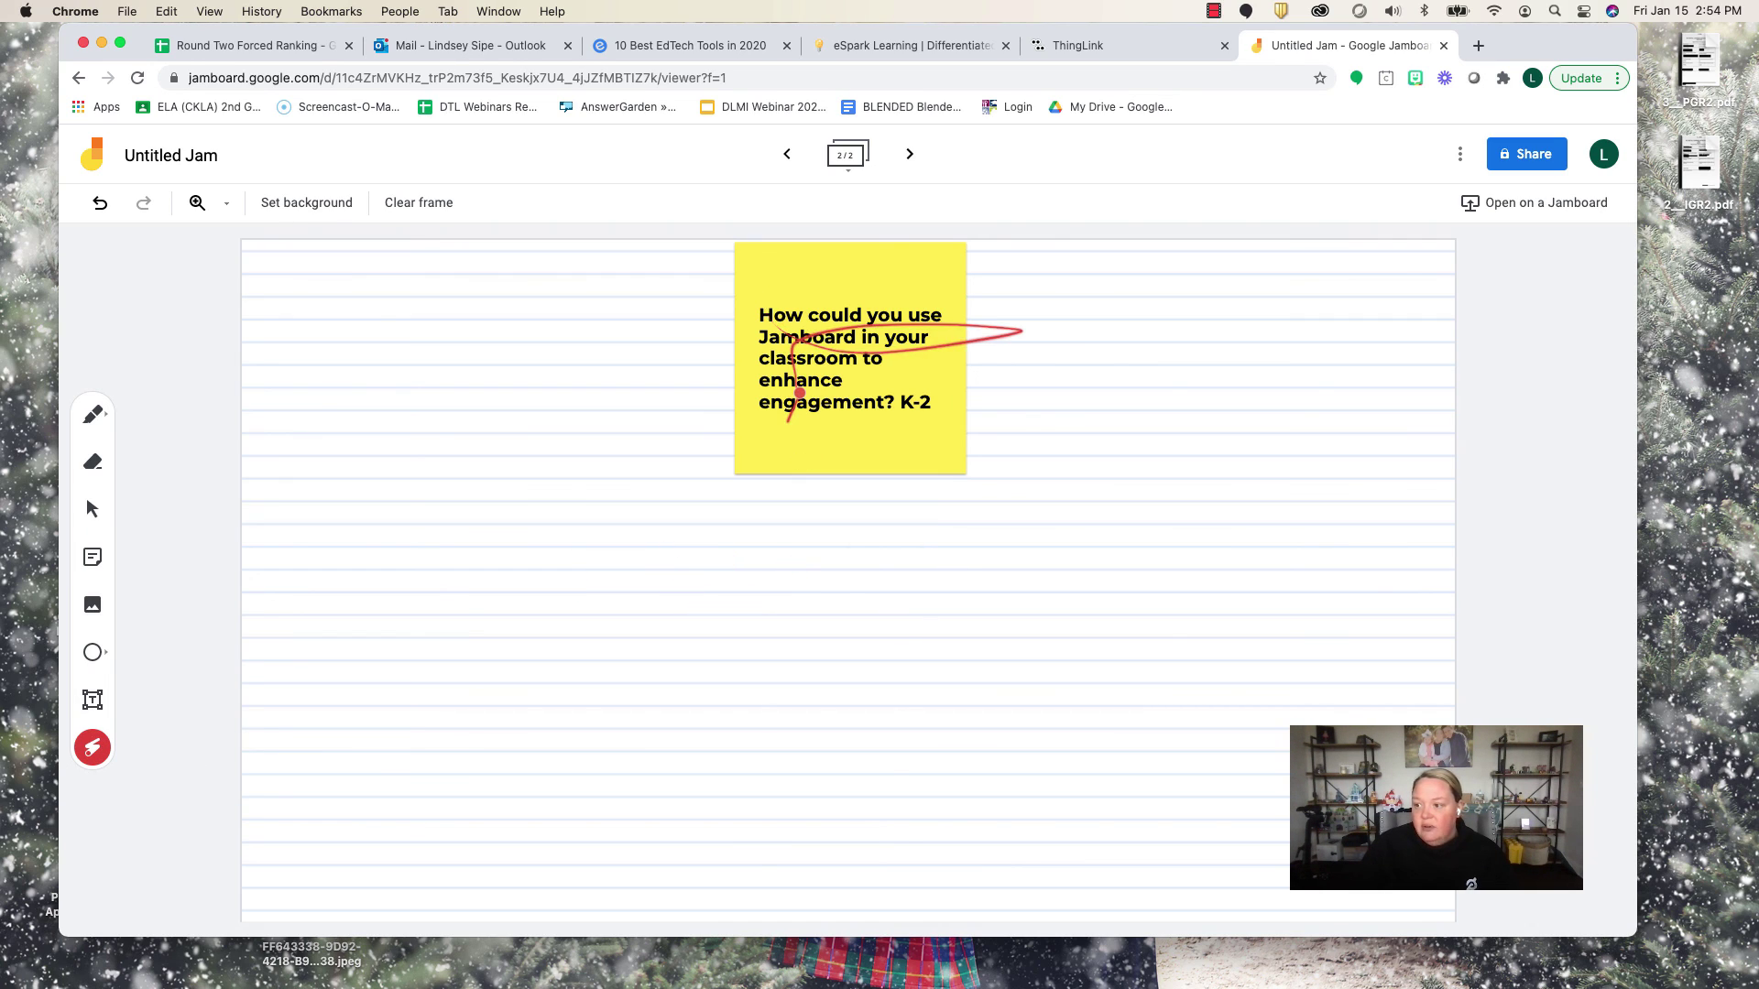